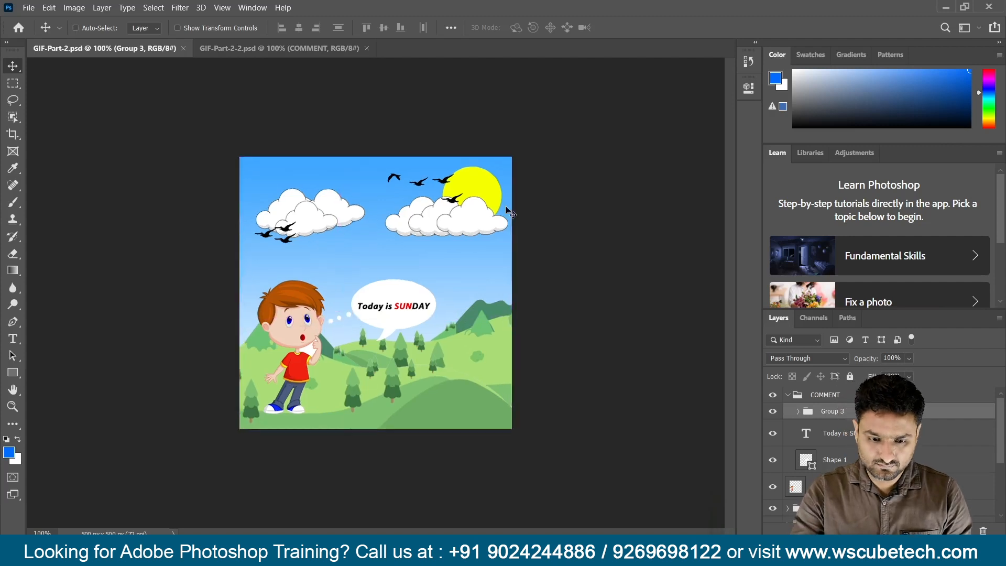
Step: Show the Timeline for GIF-Part-2.psd and play its frame animation
key("ctrl+equal")
key("ctrl+0")
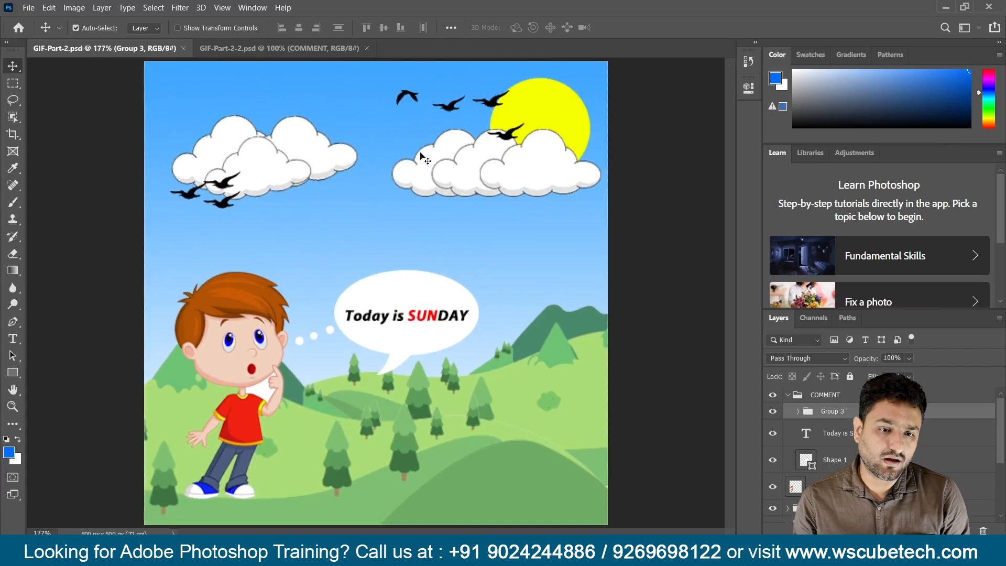
left_click(253, 8)
left_click(297, 456)
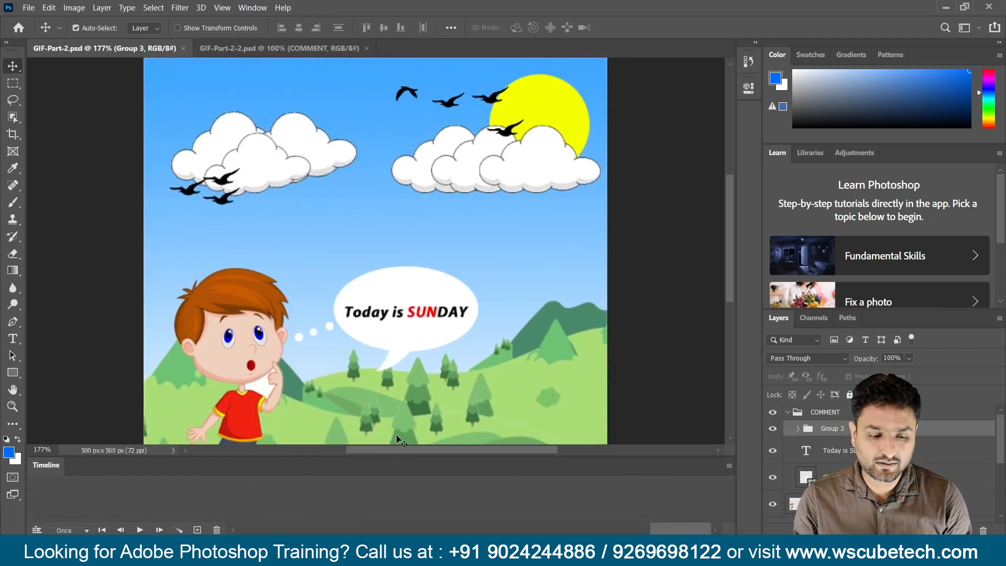
left_click(140, 530)
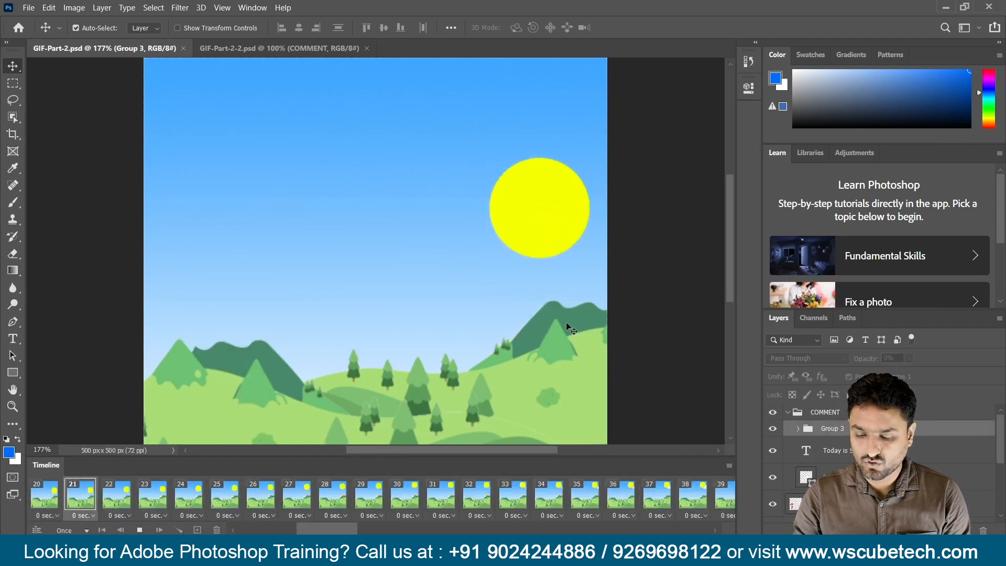
Step: Stop the playback, select frame 1 and play the animation from the beginning
key("ctrl+1")
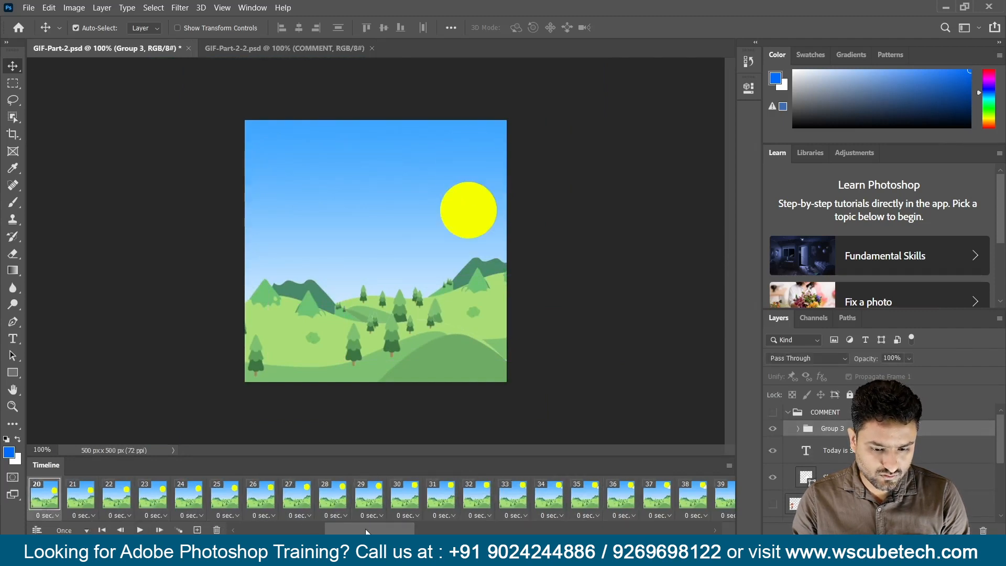
left_click(140, 530)
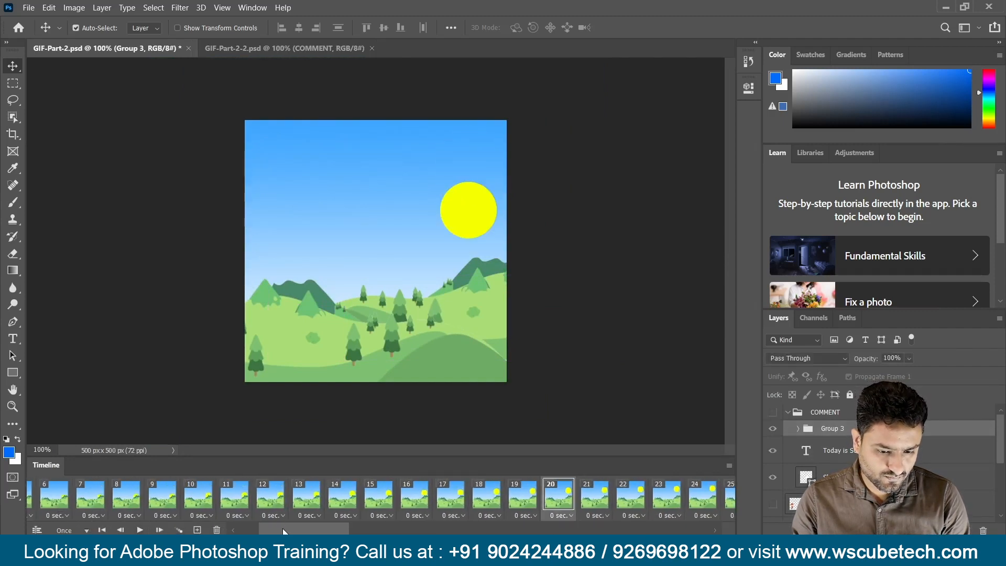
left_click_drag(282, 528, 261, 528)
left_click(46, 499)
left_click(139, 530)
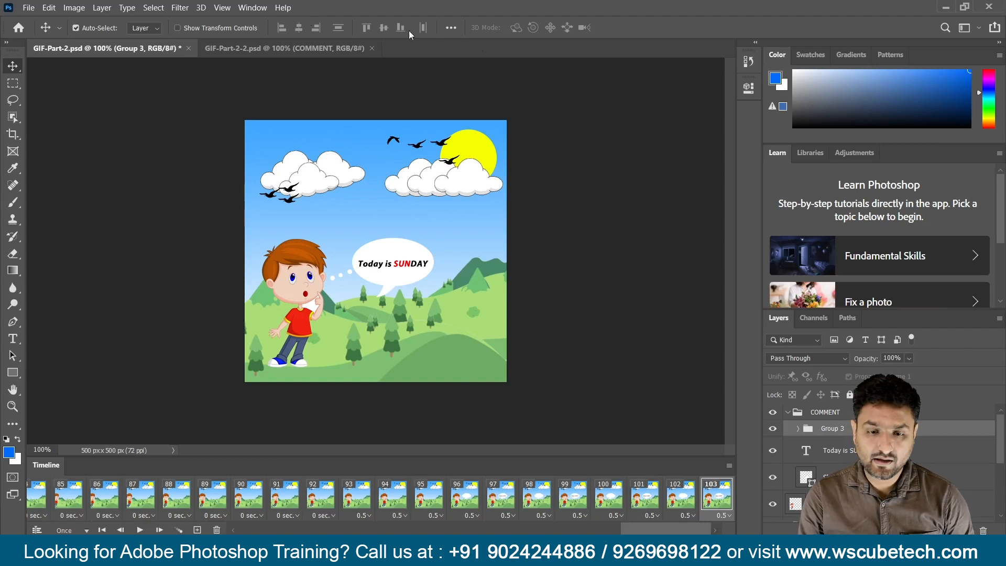
Step: Replay the animation in GIF-Part-2.psd and compare it with the GIF-Part-2-2.psd artwork
left_click(140, 531)
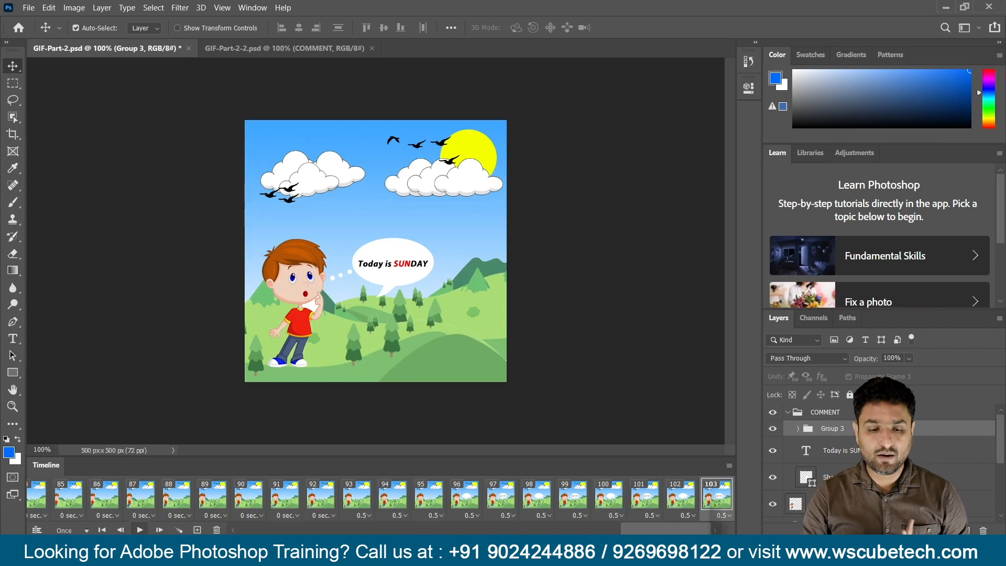
left_click(140, 530)
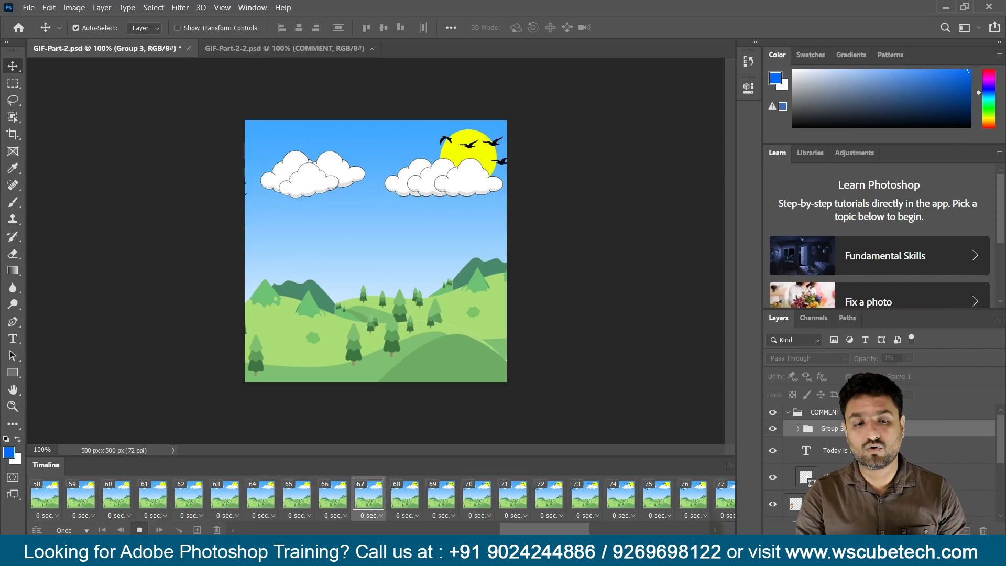
left_click(283, 47)
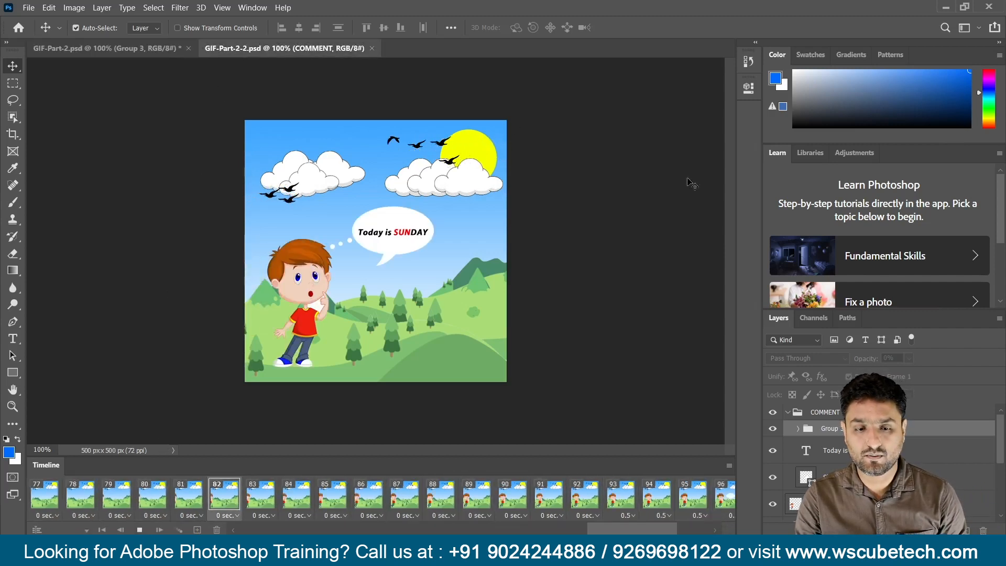
left_click(146, 55)
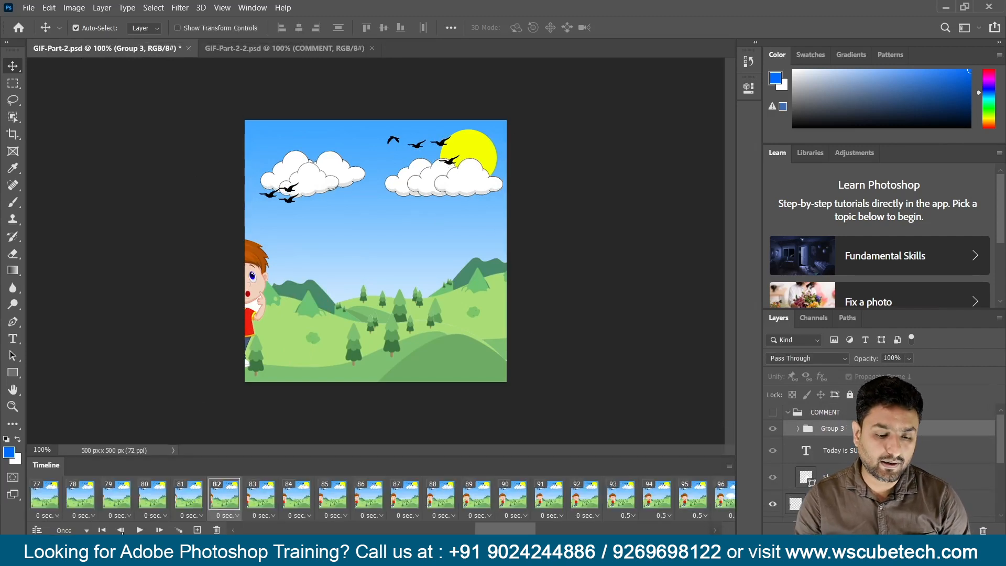
left_click(140, 530)
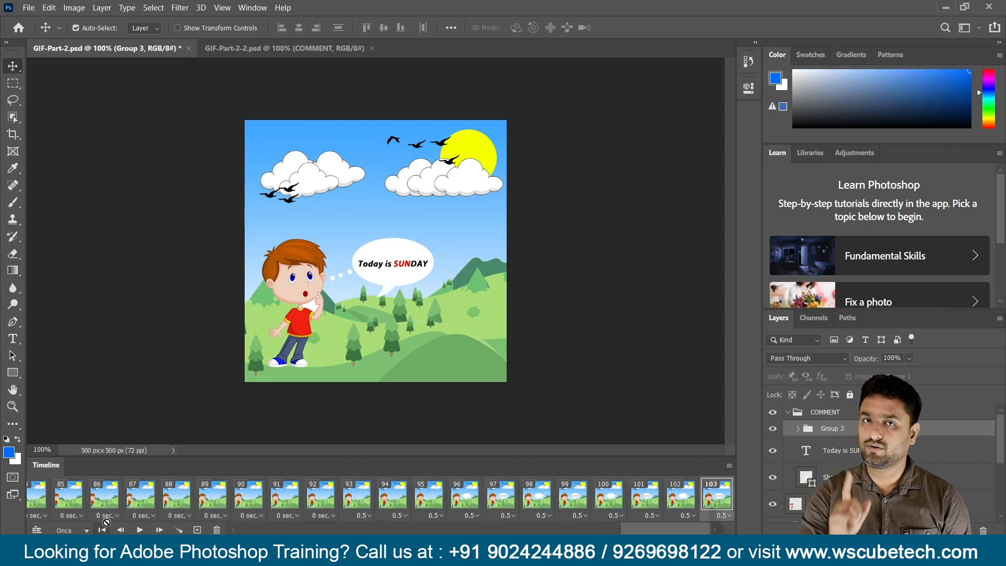
Step: Switch to GIF-Part-2-2.psd, close and reopen the Timeline, and create a frame animation
left_click(319, 52)
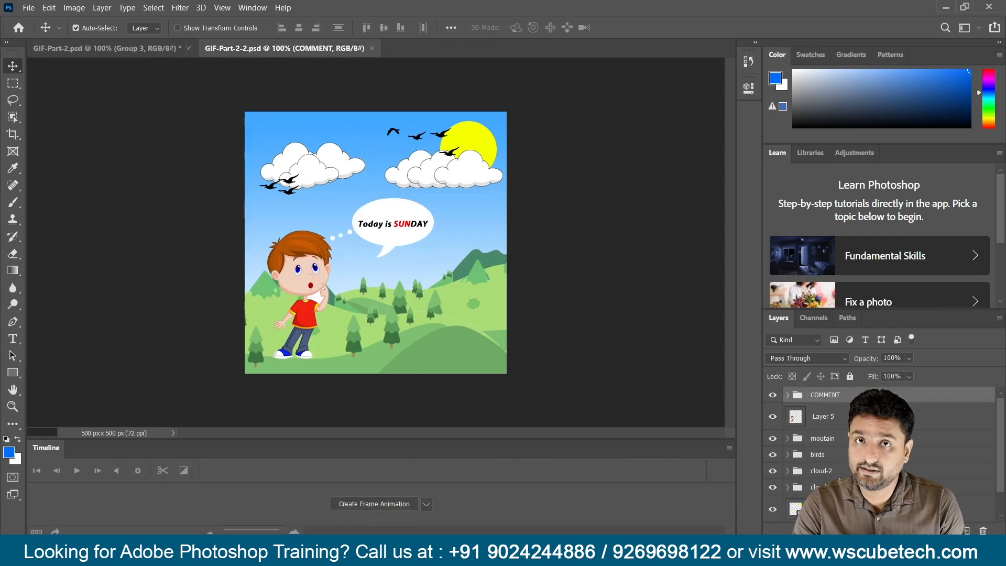
scroll(840, 479, "down", 1)
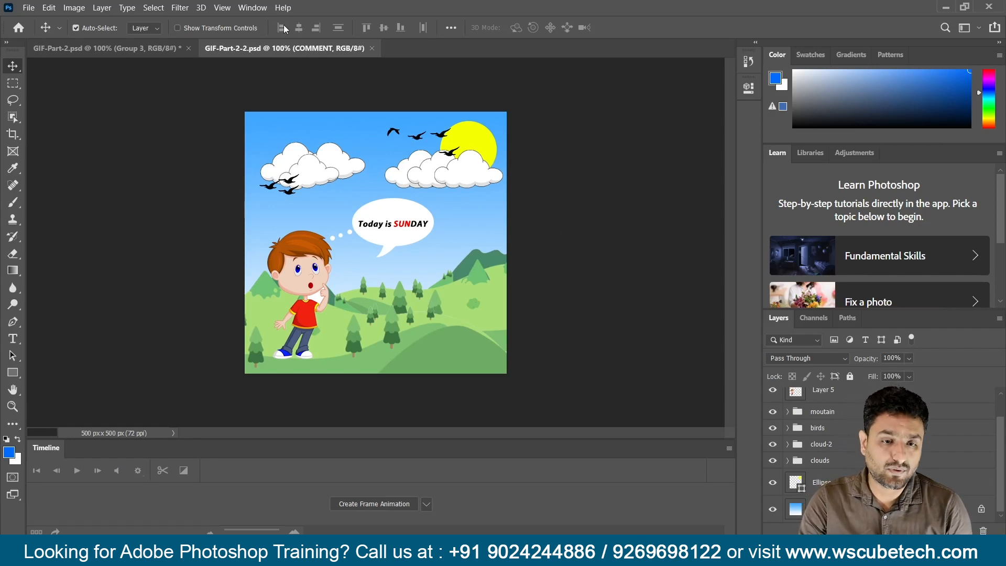
left_click(252, 7)
left_click(729, 448)
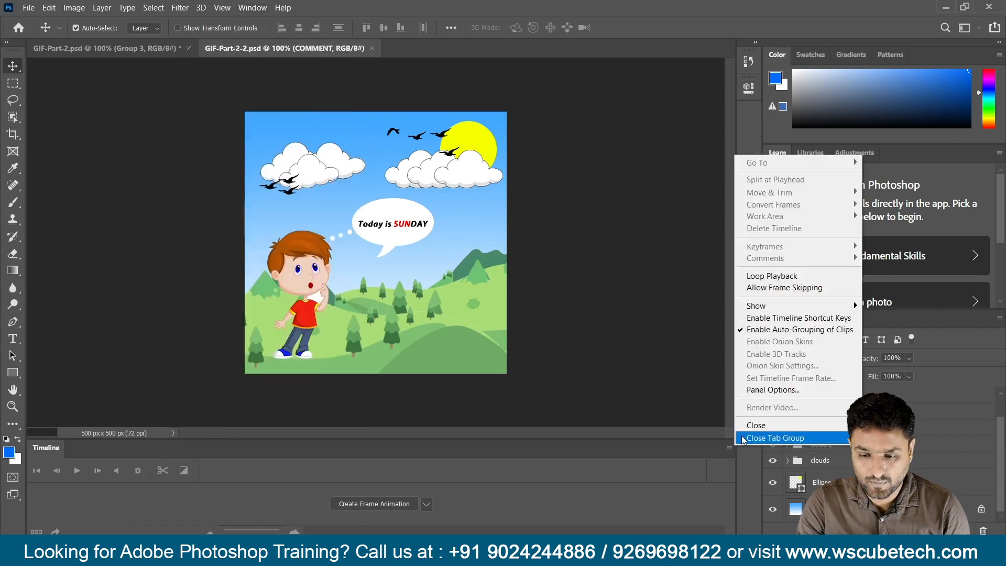
left_click(741, 435)
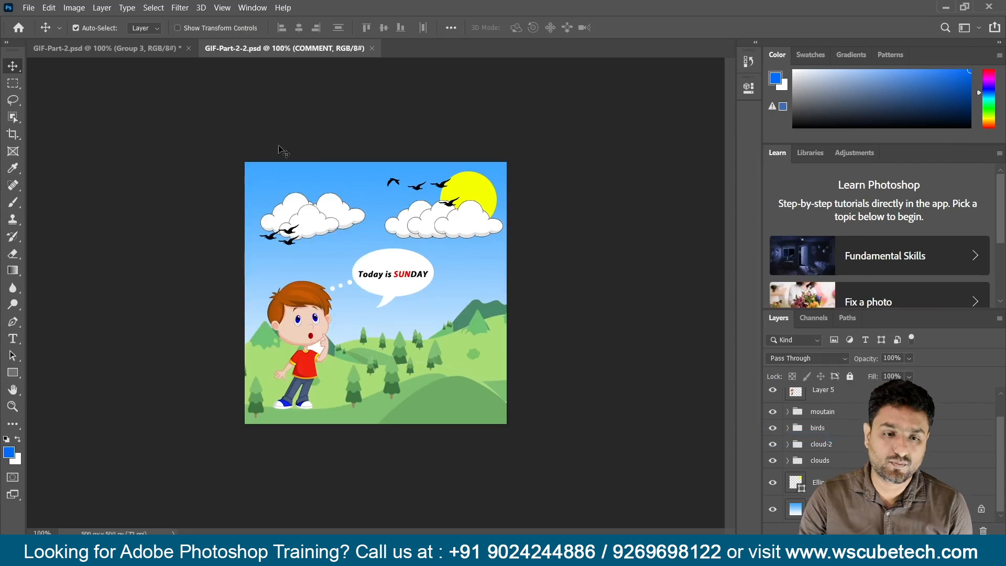
left_click(250, 8)
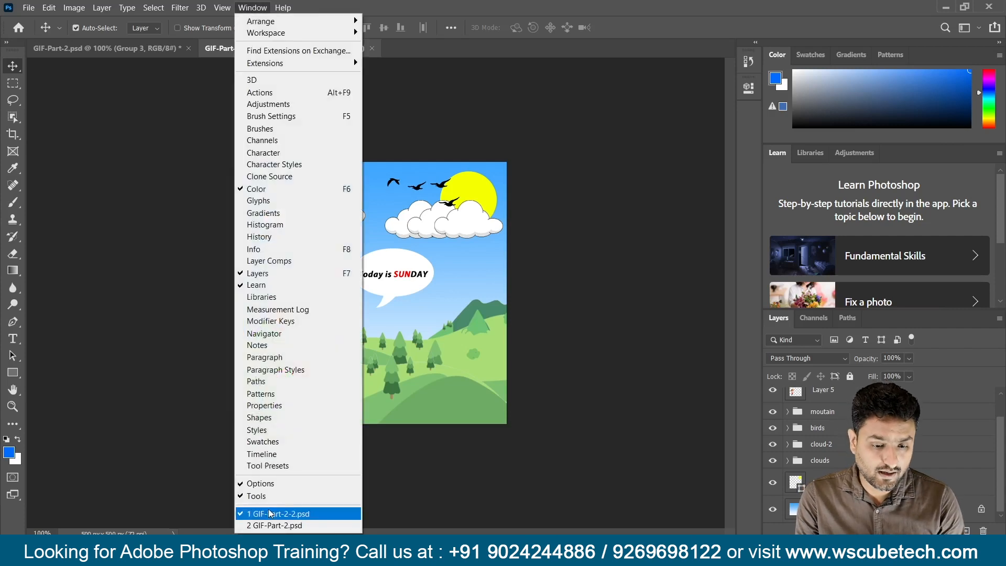
left_click(282, 455)
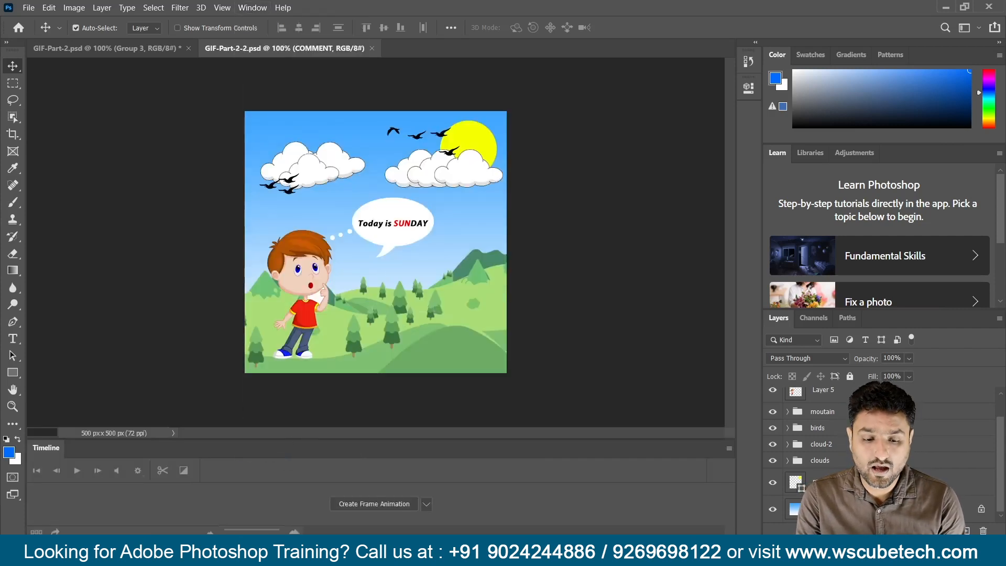
left_click(401, 505)
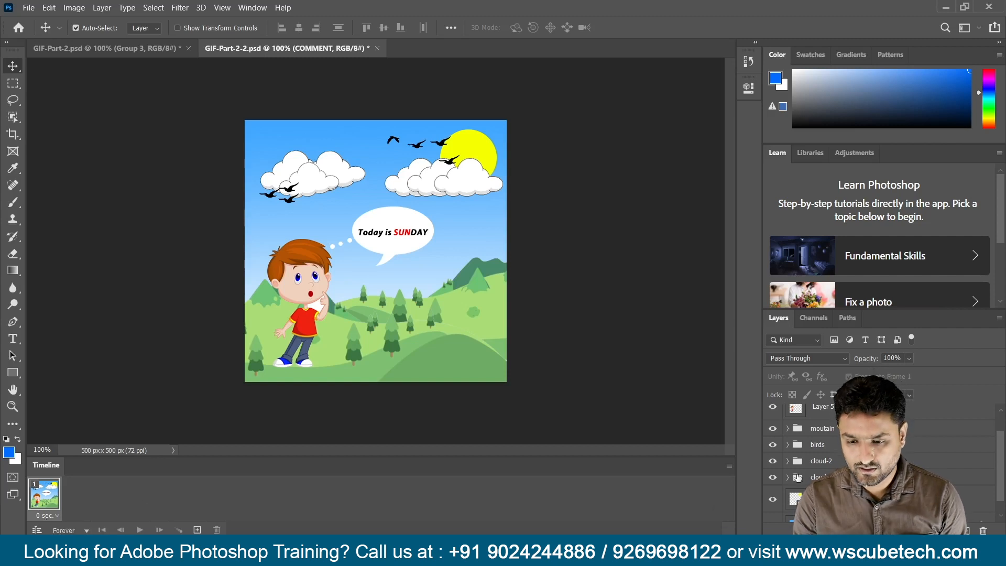
Step: In frame 1, hide COMMENT, Layer 5, birds, cloud-2, clouds and the sun ellipse, keeping only the moutain group and background visible
scroll(780, 419, "up", 1)
left_click(773, 412)
left_click(773, 434)
left_click(773, 455)
left_click(773, 472)
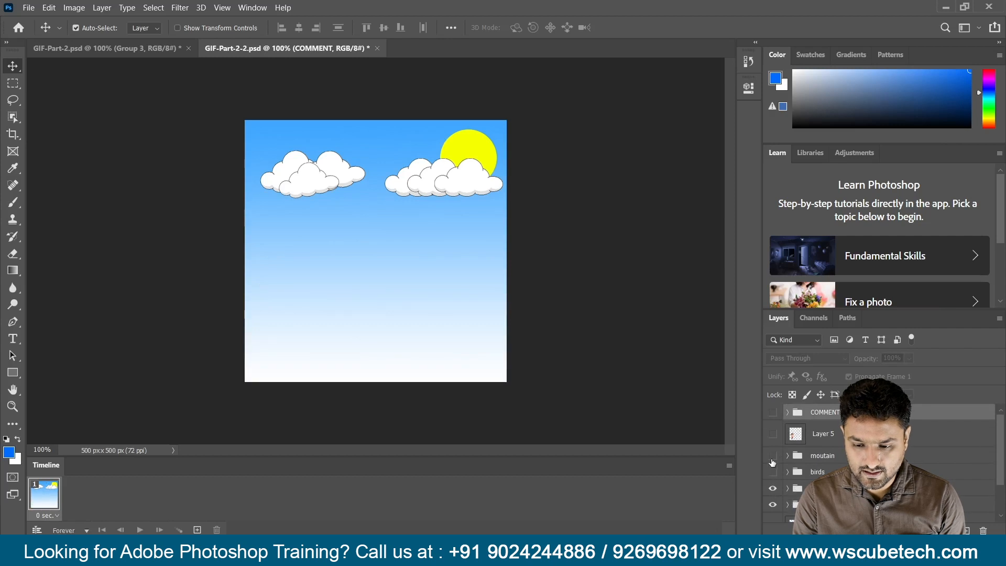
left_click(773, 456)
left_click(774, 472)
left_click(773, 471)
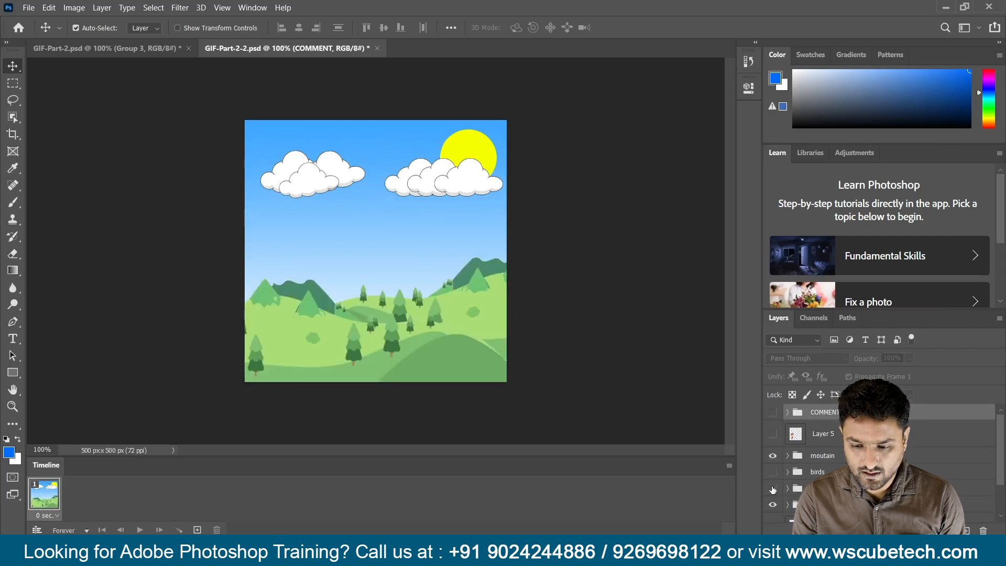
left_click(773, 488)
left_click(773, 504)
scroll(813, 462, "down", 2)
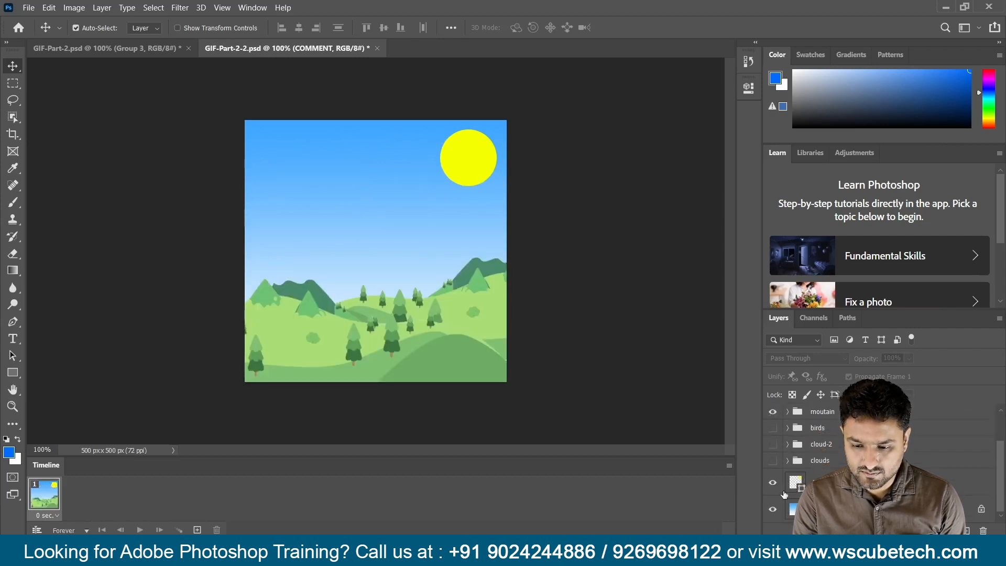
left_click(773, 481)
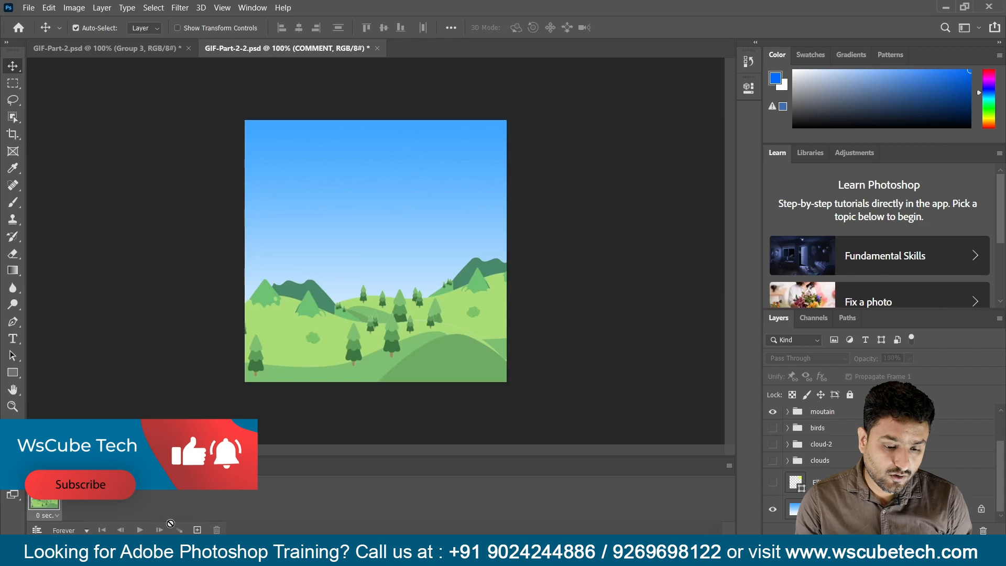
Step: Duplicate frame 1 as a second frame and show the sun ellipse layer in it
left_click(197, 529)
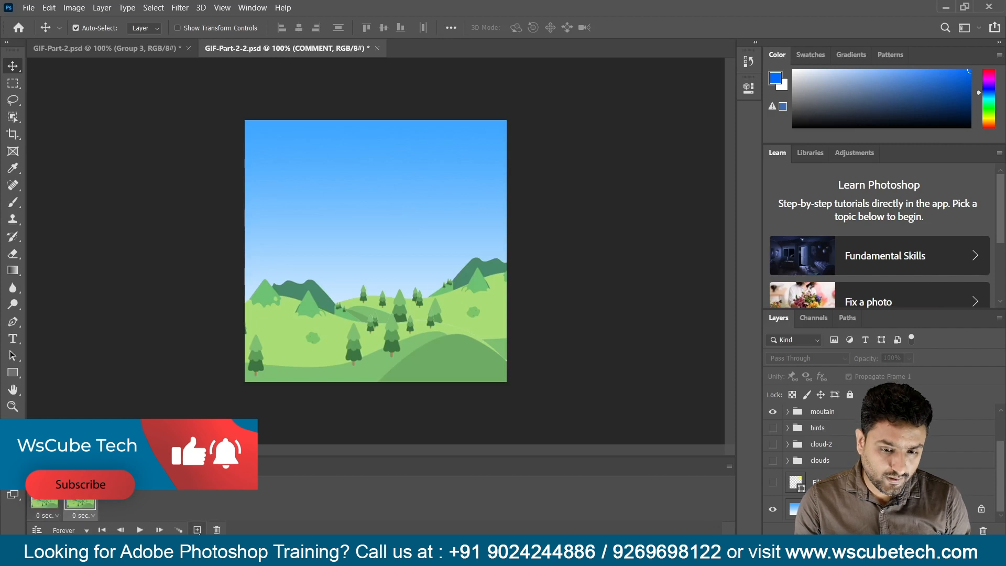
left_click(774, 483)
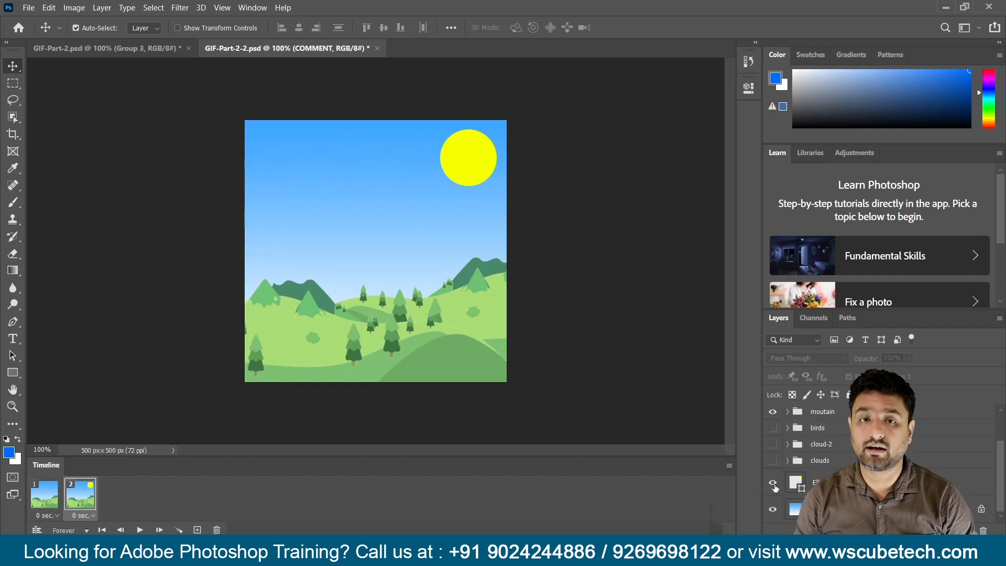
scroll(775, 488, "up", 2)
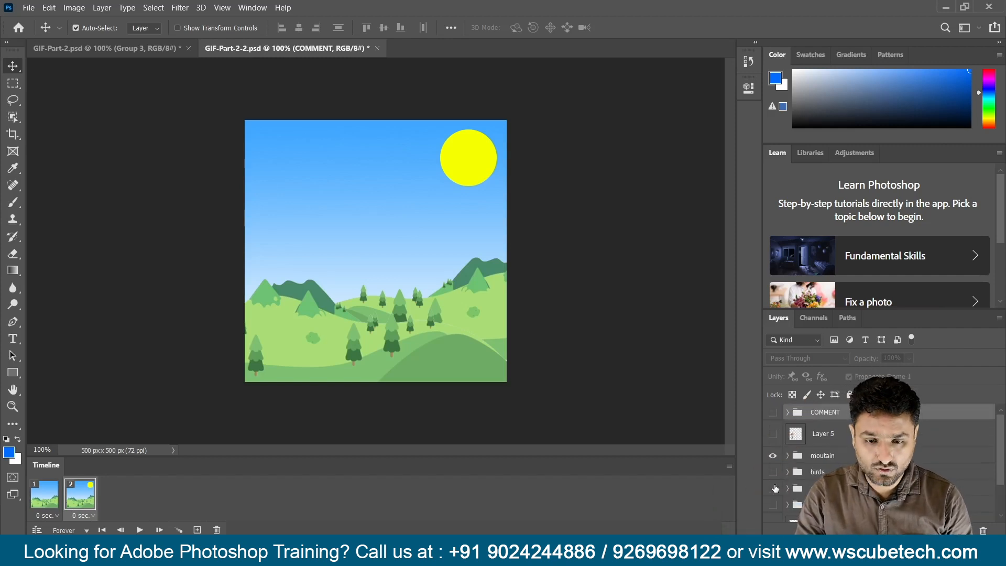
scroll(816, 457, "down", 3)
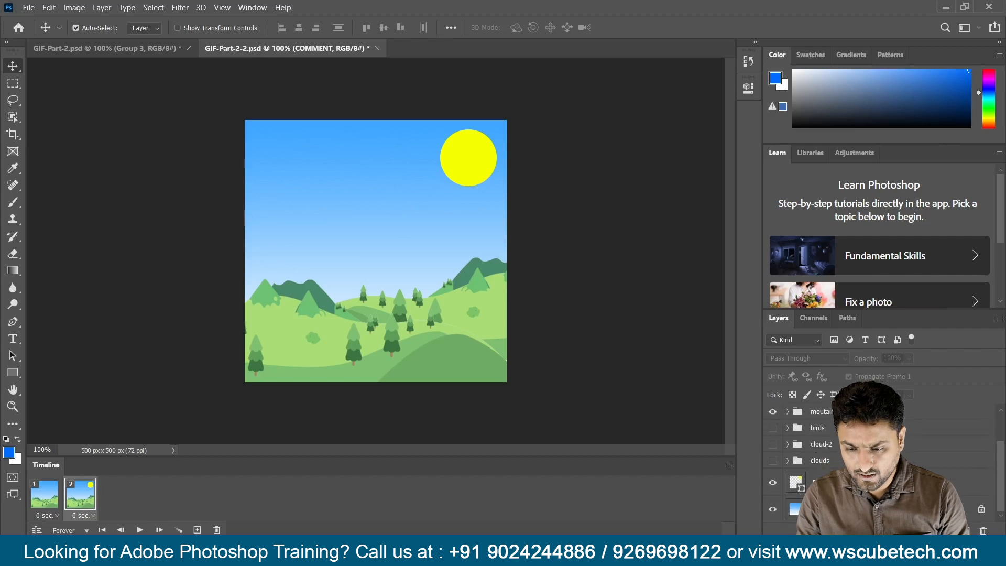
Step: Move the sun ellipse in frame 2 straight down until it is hidden behind the mountains
left_click(823, 482)
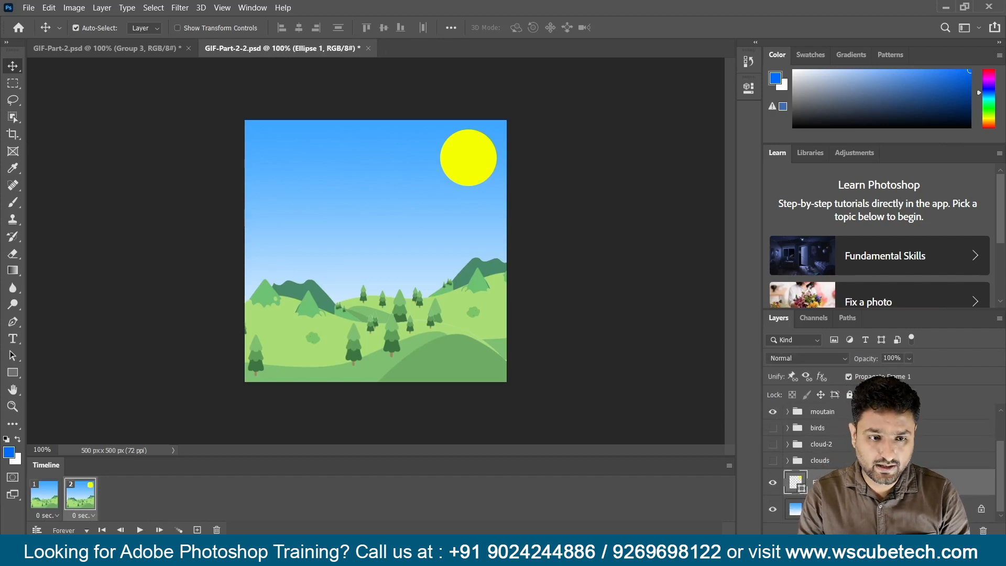
key("shift+Down")
key("shift+Down")
key("shift+Down")
key("shift+Down")
key("shift+Down")
key("shift+Down")
key("shift+Down")
key("shift+Down")
key("shift+Down")
key("shift+Down")
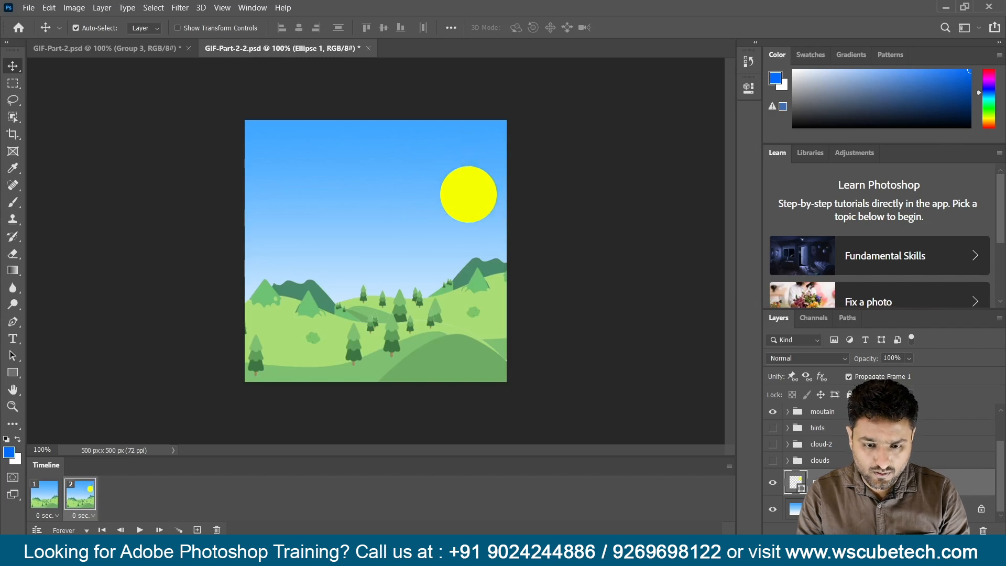
key("shift+Down")
key("shift+Down")
key("shift+Down")
key("shift+Down")
key("shift+Down")
key("shift+Down")
key("shift+Down")
key("shift+Down")
key("shift+Down")
key("shift+Down")
key("shift+Down")
key("shift+Down")
key("shift+Down")
key("shift+Down")
key("shift+Down")
key("shift+Down")
key("shift+Down")
key("shift+Down")
key("shift+Down")
key("shift+Down")
key("shift+Up")
key("shift+Up")
key("shift+Down")
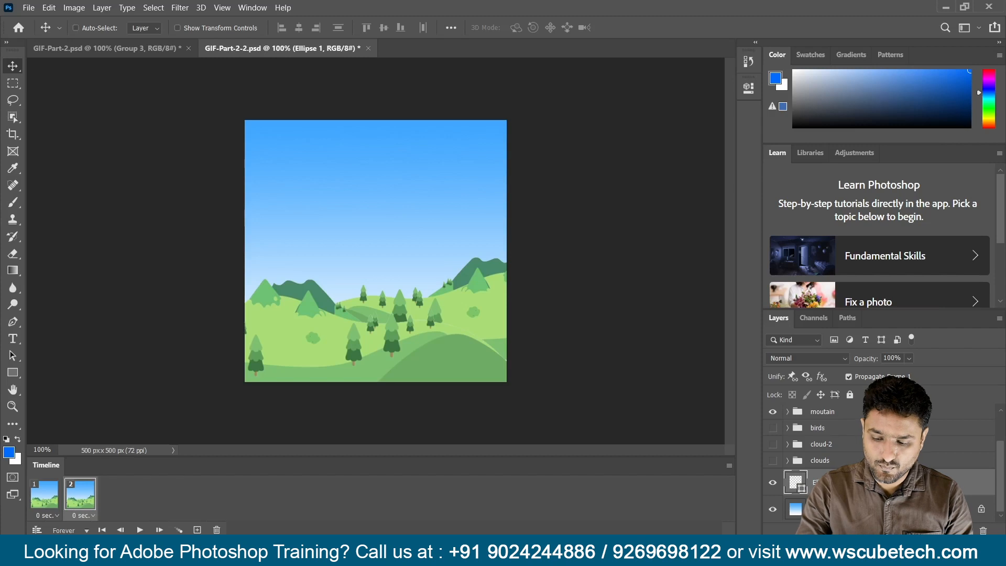
Step: Try nudging the sun slightly up from behind the mountains and undo the move
key("ctrl+plus")
key("ctrl+plus")
key("shift+Up")
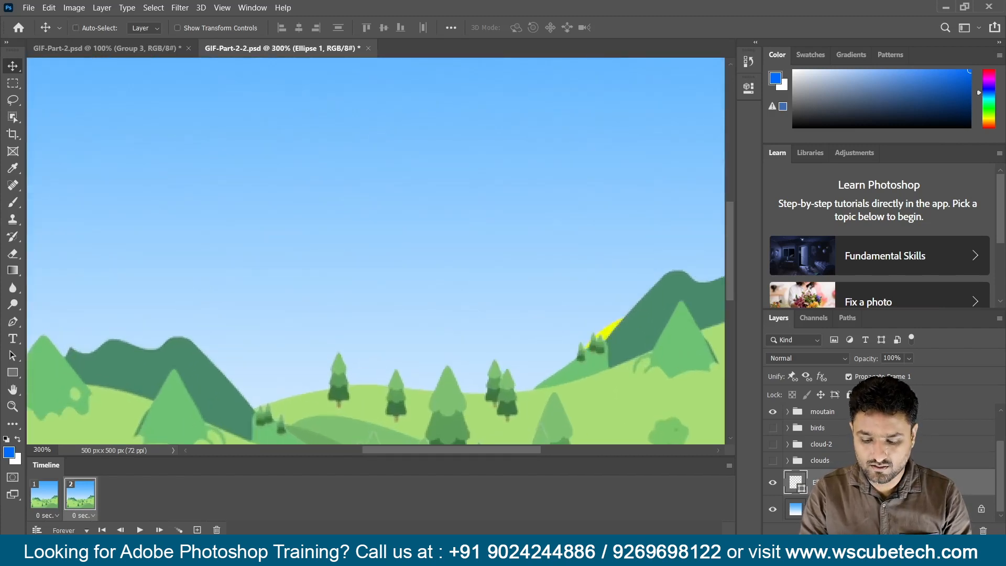
key("ctrl+z")
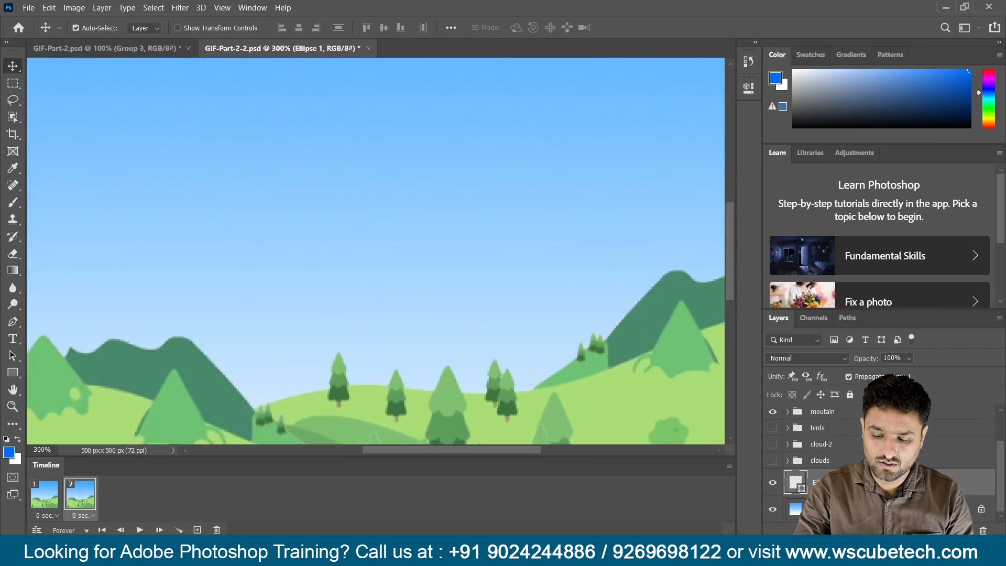
key("ctrl+minus")
key("ctrl+minus")
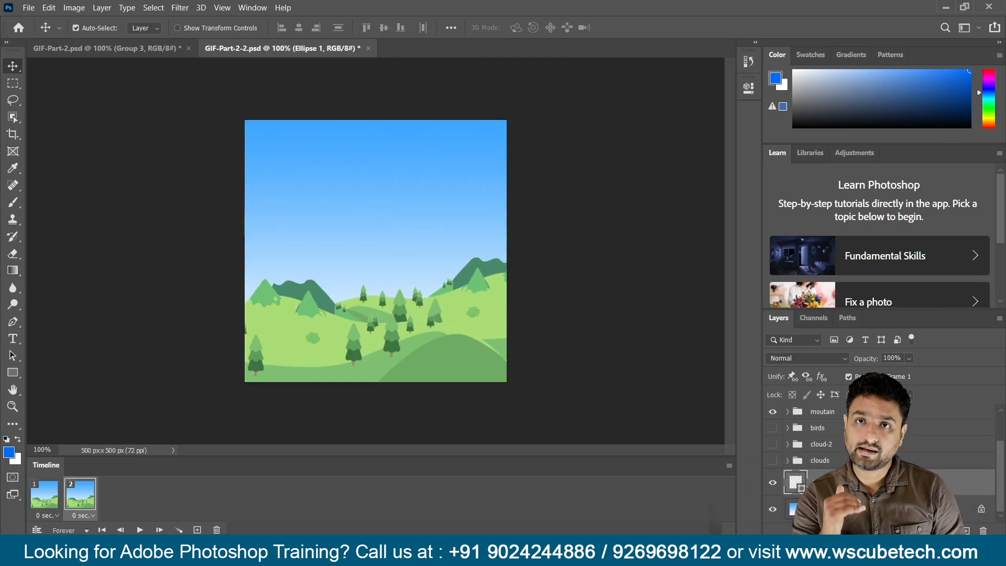
Step: Compare frames 1 and 2, and duplicate frame 2 as a third frame
left_click(51, 493)
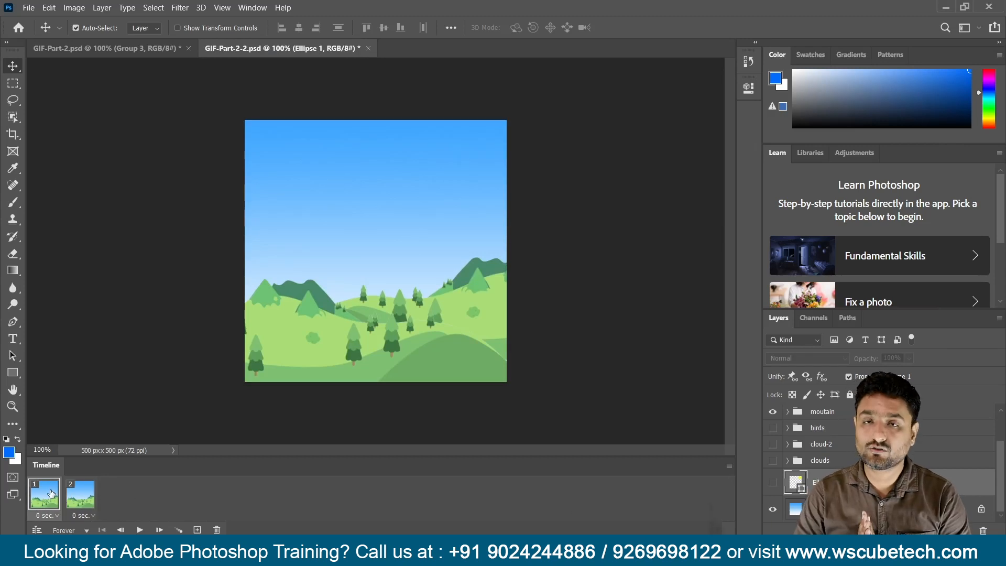
left_click(73, 501)
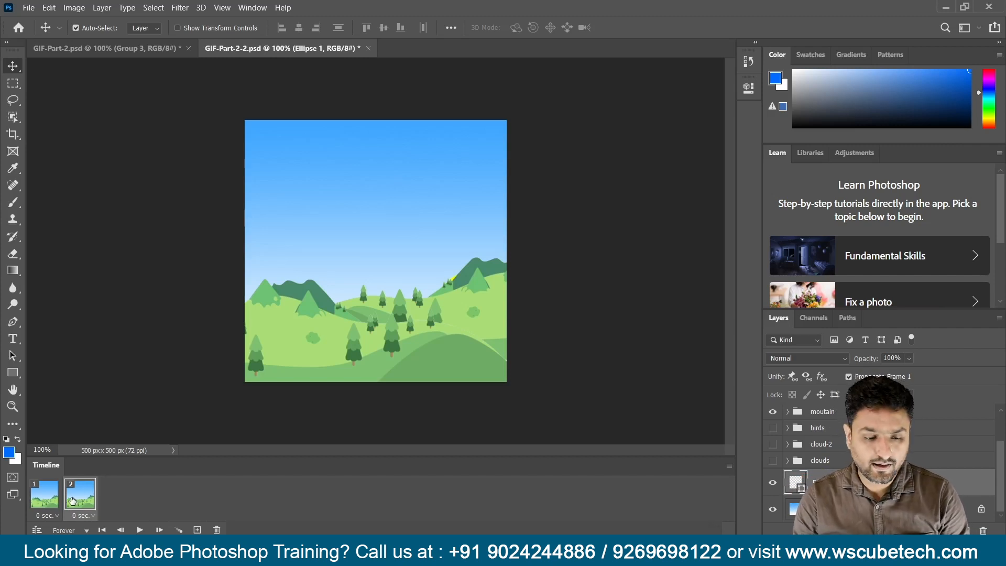
left_click(199, 529)
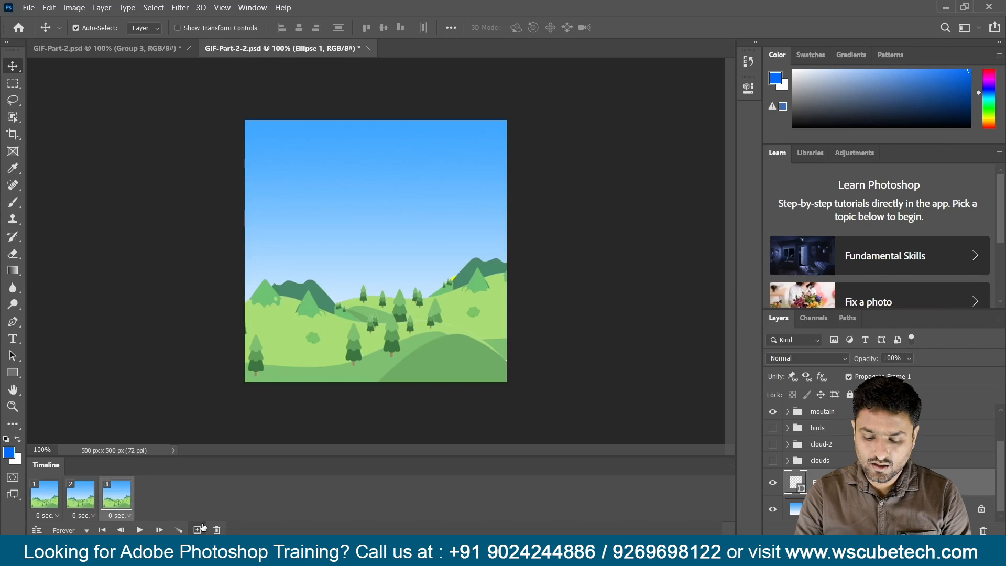
Step: Nudge the sun slightly up from behind the mountains in frame 3 and duplicate it as frame 4, raising the sun again
key("shift+Up")
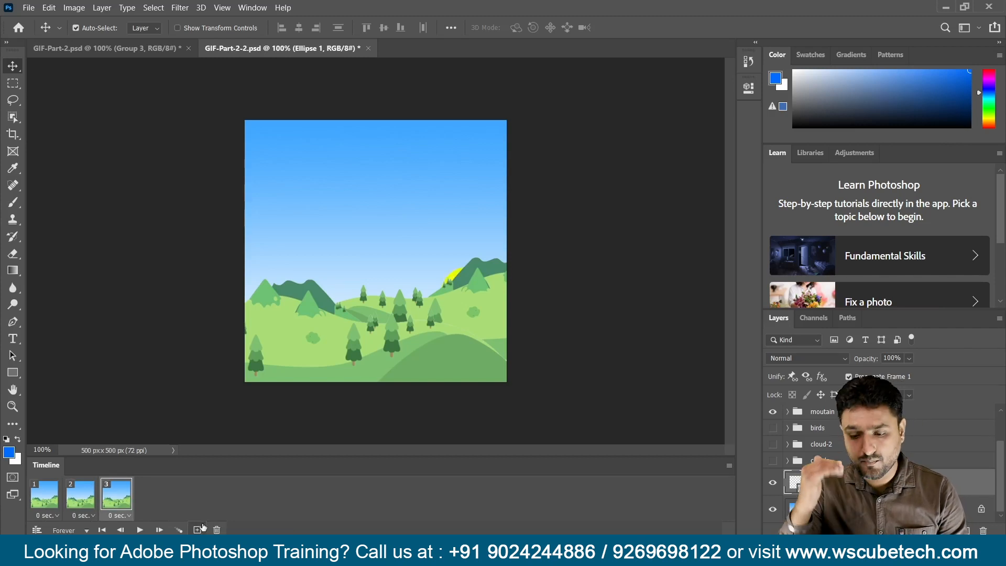
left_click(199, 529)
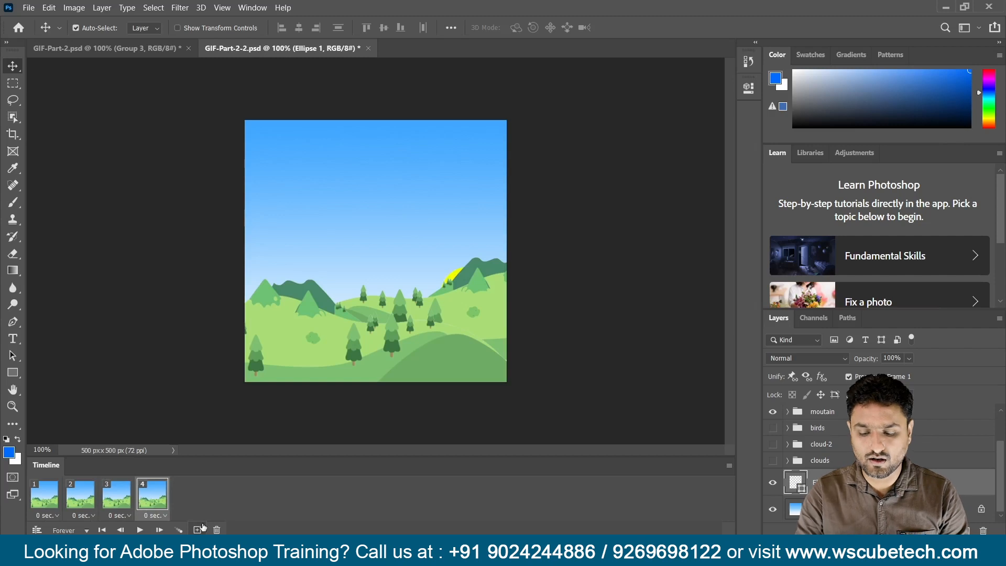
Step: Step through frames 1 to 4, also at an enlarged view, to compare the sun's height behind the mountains
left_click(51, 500)
left_click(80, 498)
left_click(117, 498)
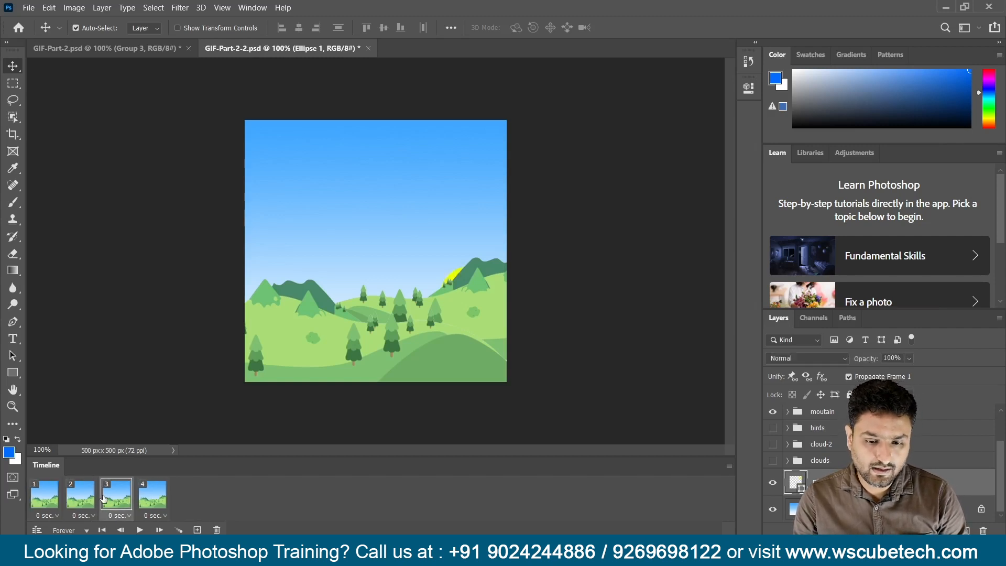
left_click(162, 498)
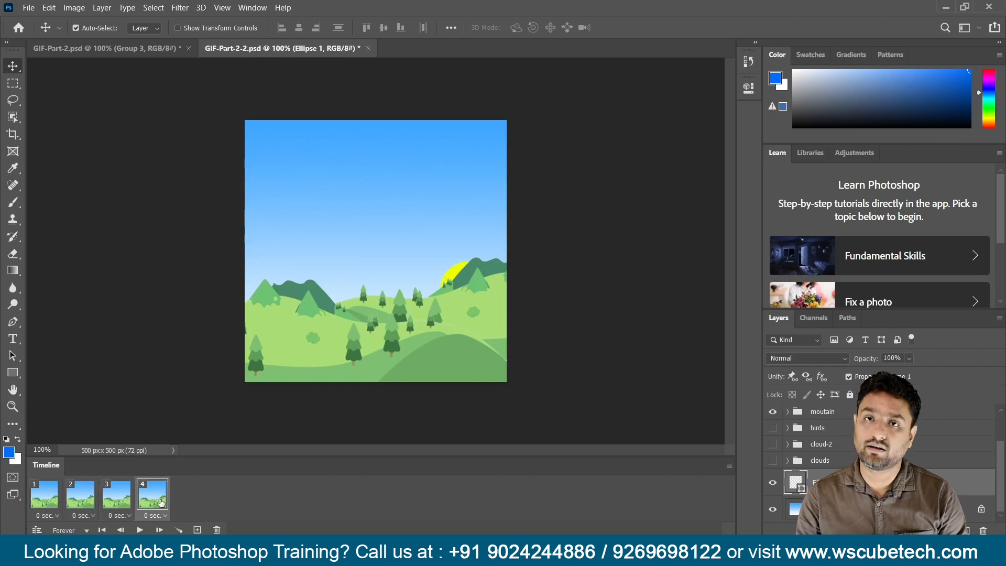
key("ctrl+plus")
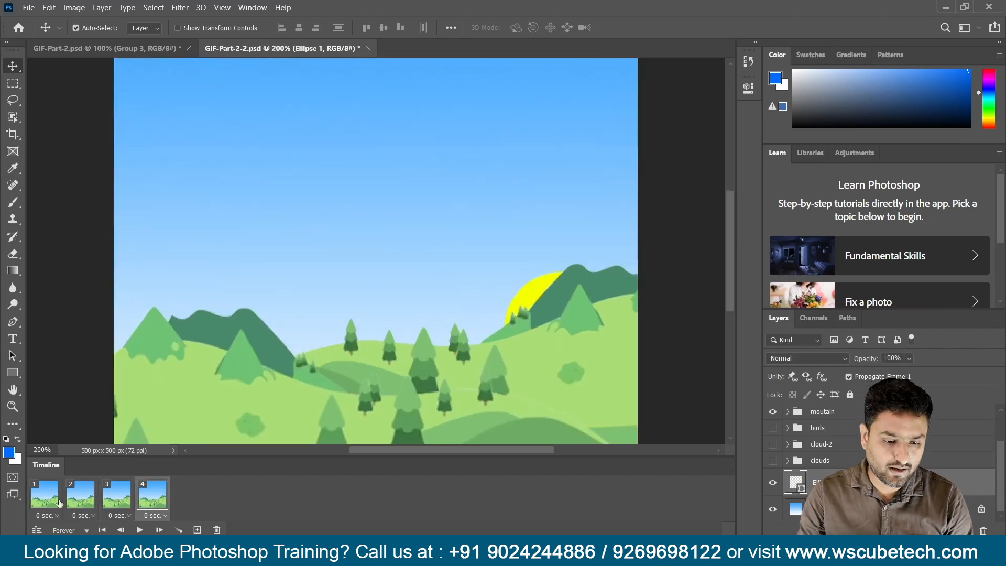
left_click(45, 495)
left_click(81, 497)
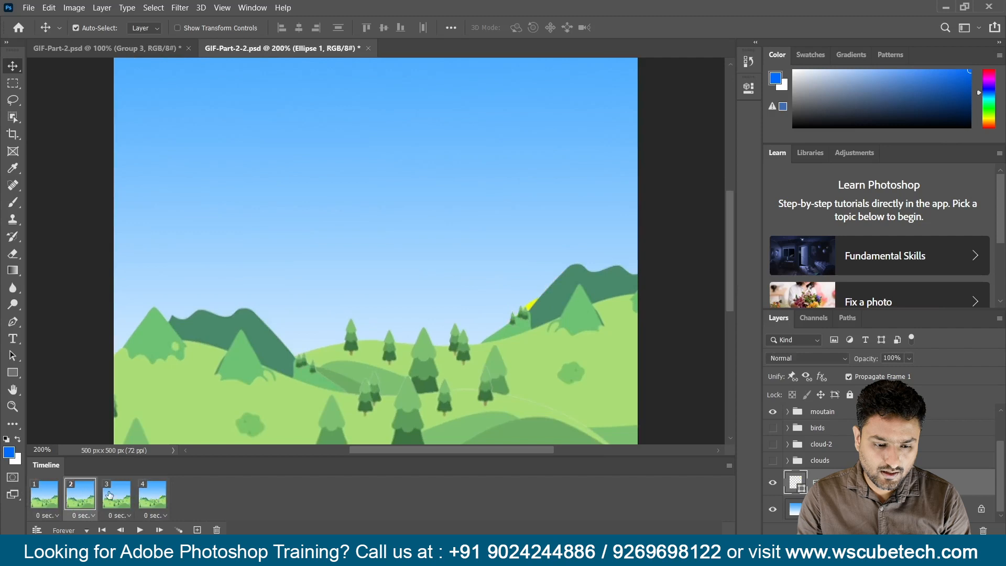
left_click(110, 496)
left_click(141, 495)
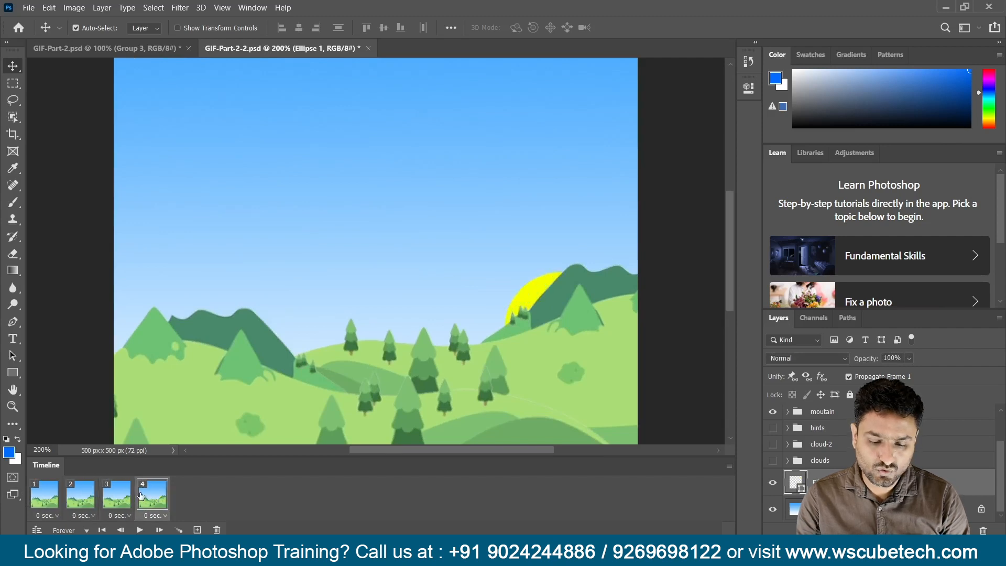
key("ctrl+minus")
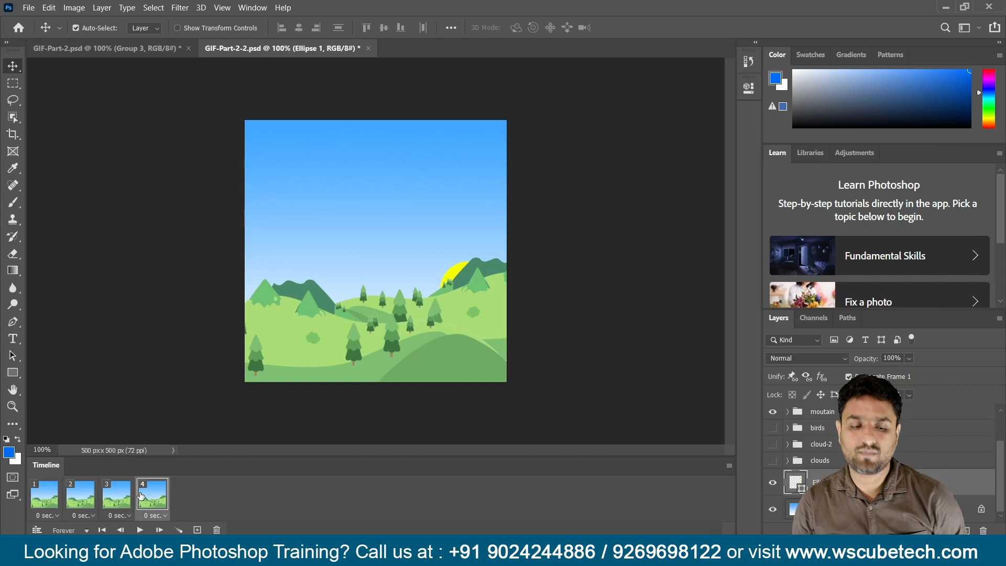
Step: Add frames 5 to 30, duplicating the latest frame and raising the sun slightly each time high into the sky, and play the animation
left_click(198, 530)
key("shift+Up")
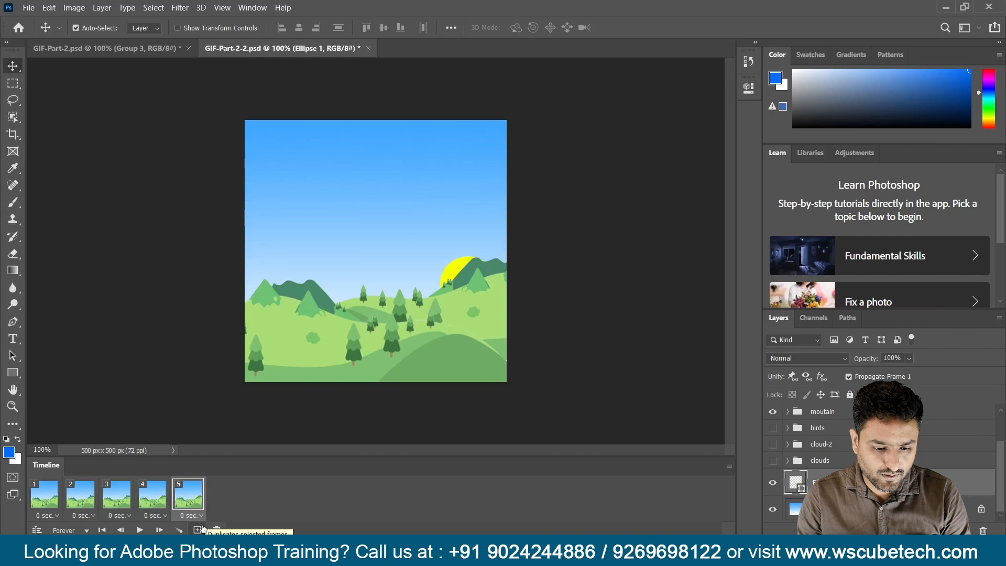
left_click(201, 529)
key("shift+Up")
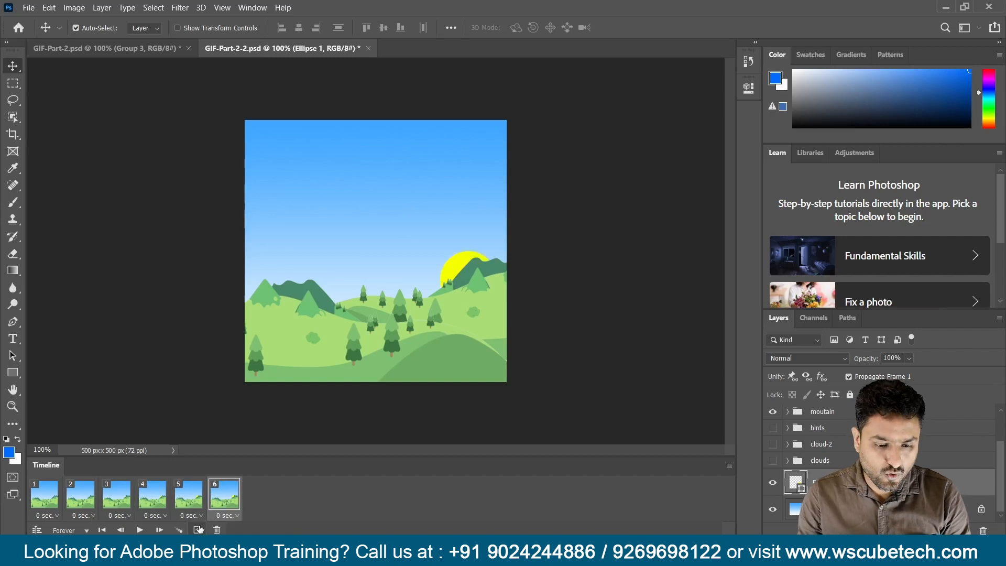
left_click(199, 529)
key("shift+Up")
left_click(198, 530)
key("shift+Up")
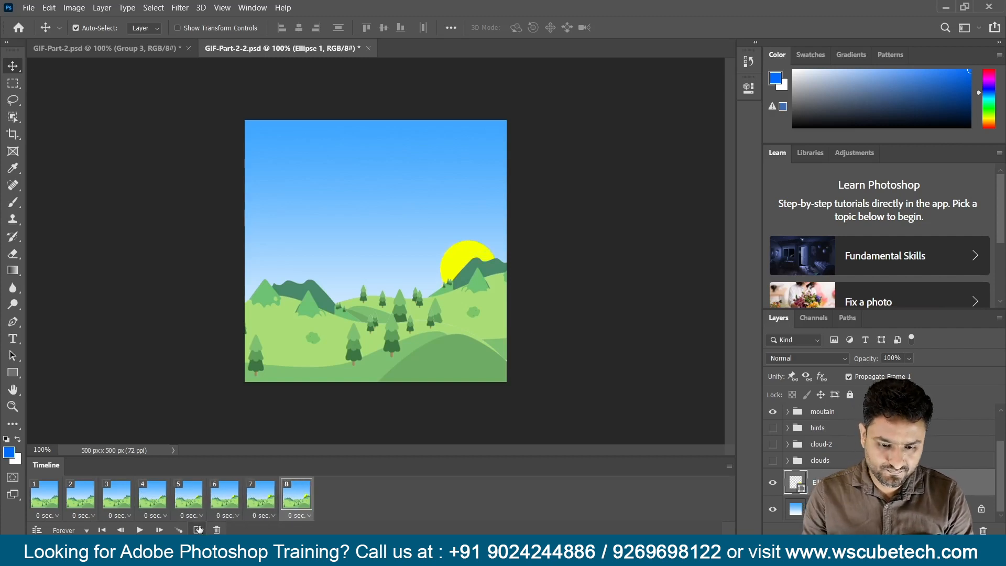
left_click(198, 529)
key("shift+Up")
left_click(198, 530)
key("shift+Up")
left_click(199, 529)
key("shift+Up")
left_click(197, 528)
left_click(198, 529)
key("shift+Up")
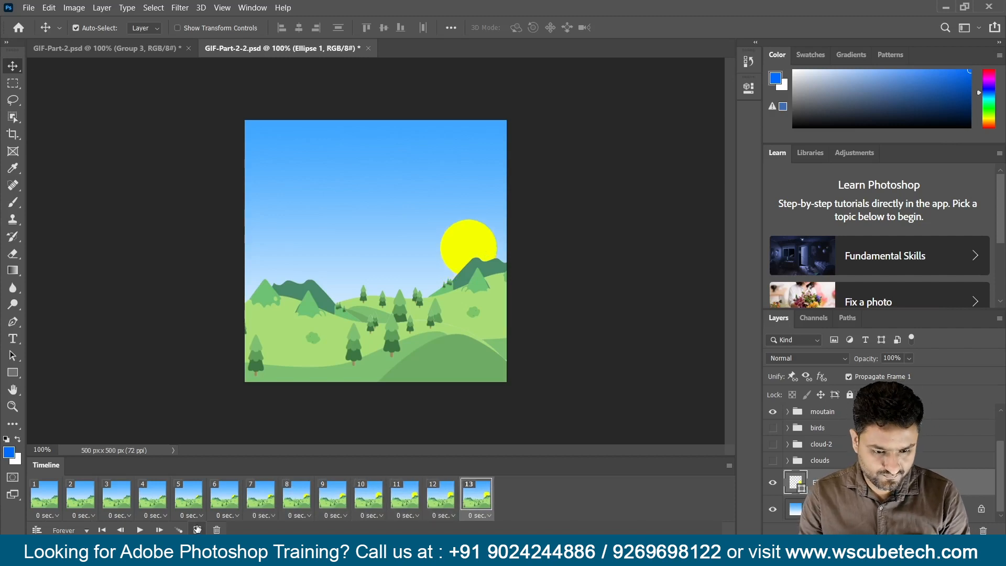
left_click(198, 528)
key("shift+Up")
left_click(198, 529)
key("shift+Up")
left_click(198, 529)
key("shift+Up")
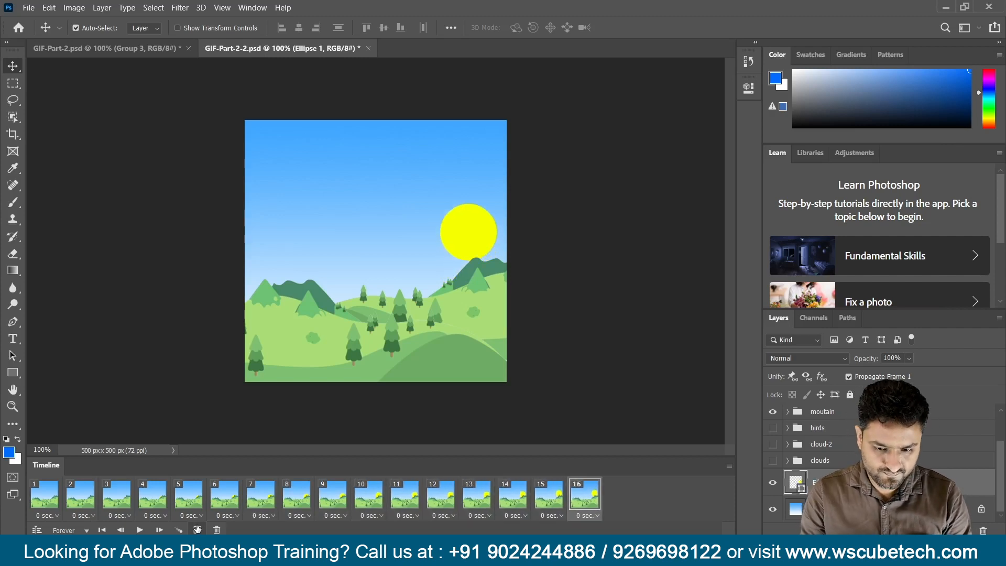
left_click(197, 529)
key("shift+Up")
left_click(197, 528)
key("shift+Up")
left_click(197, 529)
key("shift+Up")
left_click(197, 529)
key("shift+Up")
left_click(197, 528)
key("shift+Up")
left_click(197, 529)
key("shift+Up")
left_click(197, 529)
key("shift+Up")
left_click(197, 529)
key("shift+Up")
left_click(197, 529)
key("shift+Up")
left_click(197, 529)
key("shift+Up")
left_click(196, 528)
key("shift+Up")
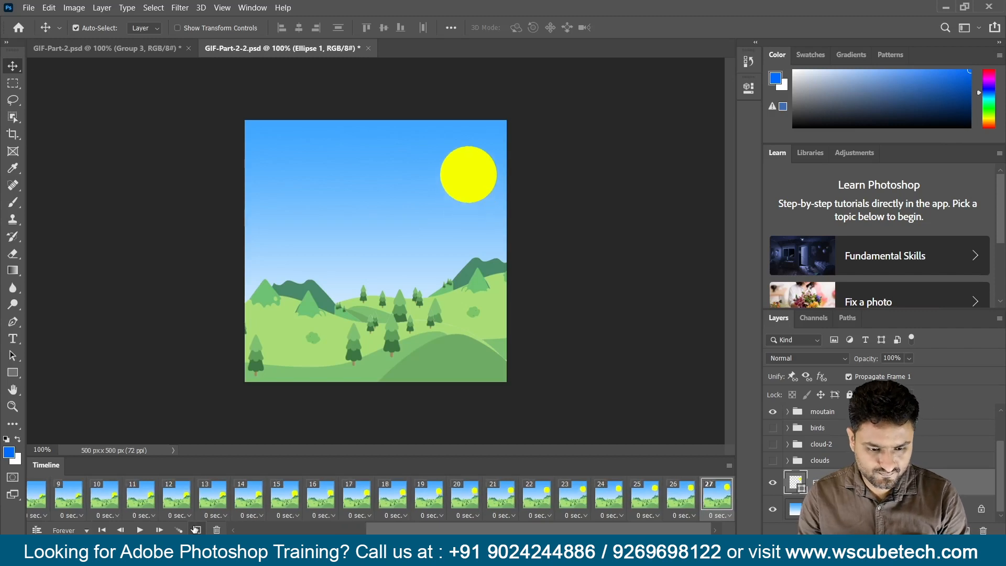
left_click(196, 528)
key("shift+Up")
left_click(196, 529)
key("shift+Up")
left_click(197, 529)
key("shift+Up")
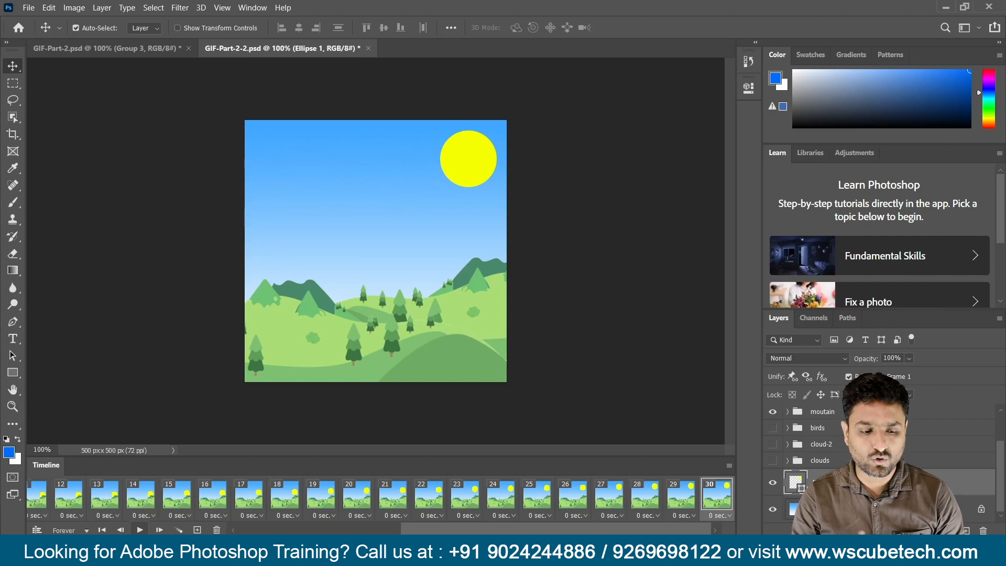
left_click(140, 530)
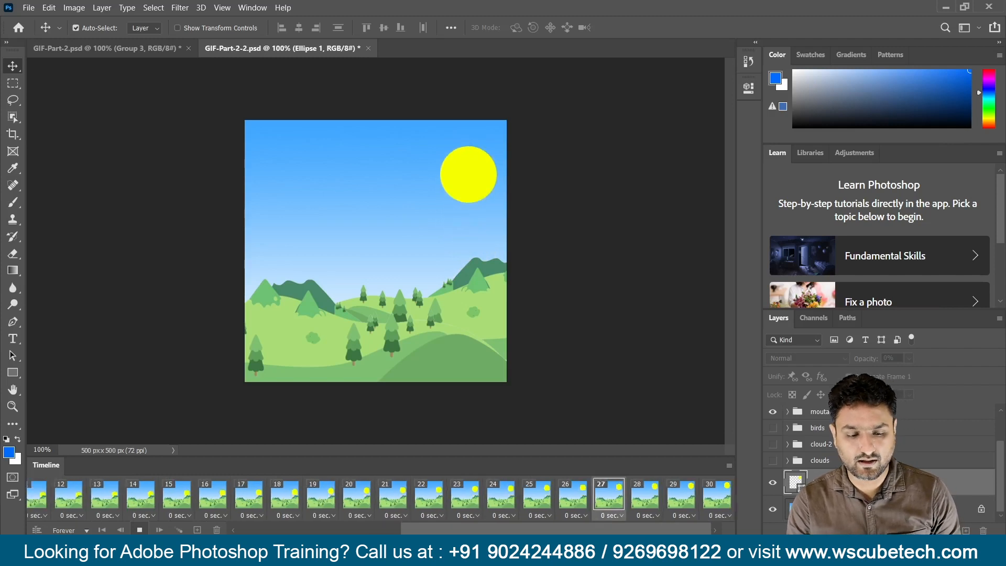
Step: Duplicate frame 30 as frame 31 and show the cloud-2 and clouds groups in it
left_click(717, 495)
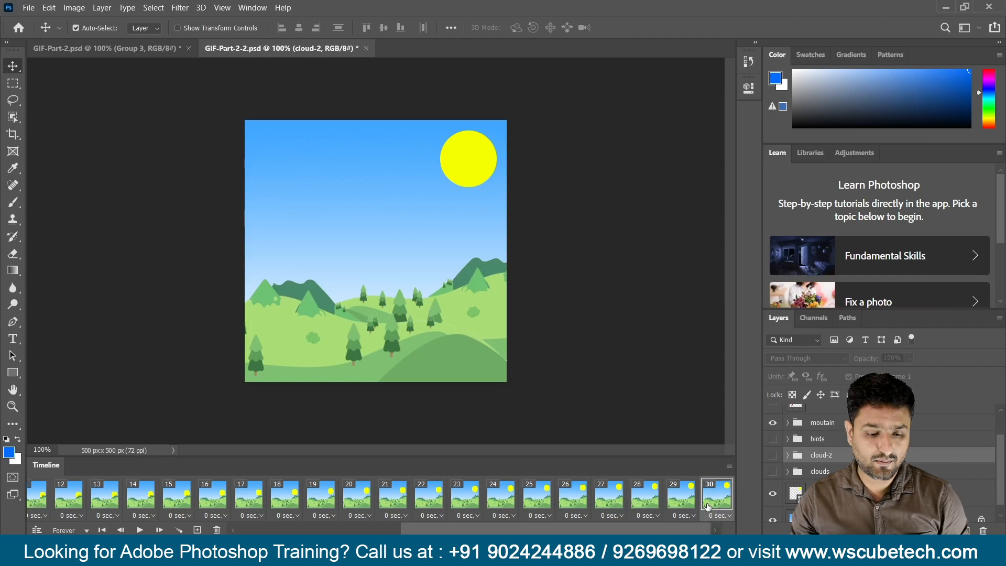
left_click(197, 530)
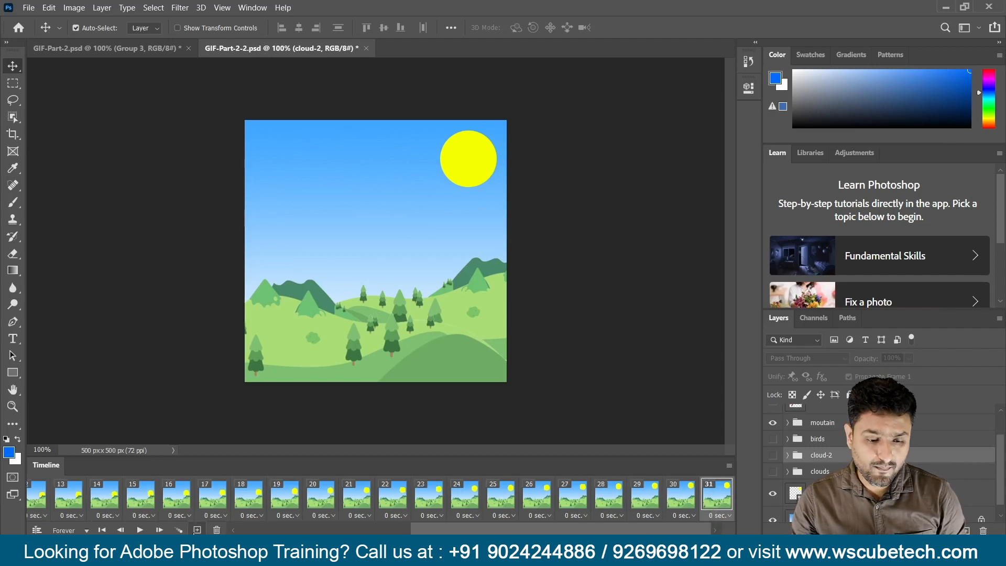
left_click(773, 455)
left_click(773, 471)
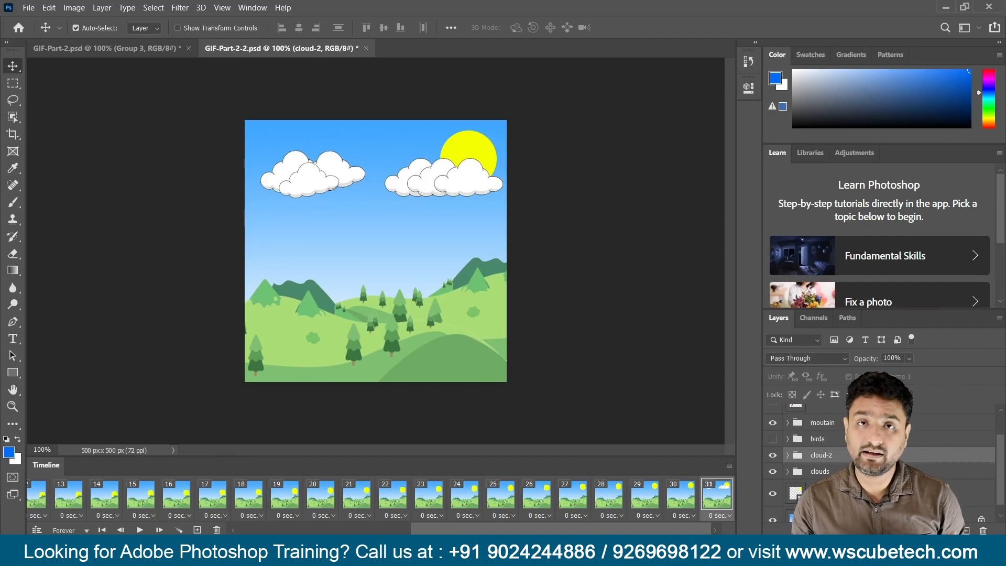
Step: Shift the cloud-2 group a little to the left in frame 31
left_click(829, 472)
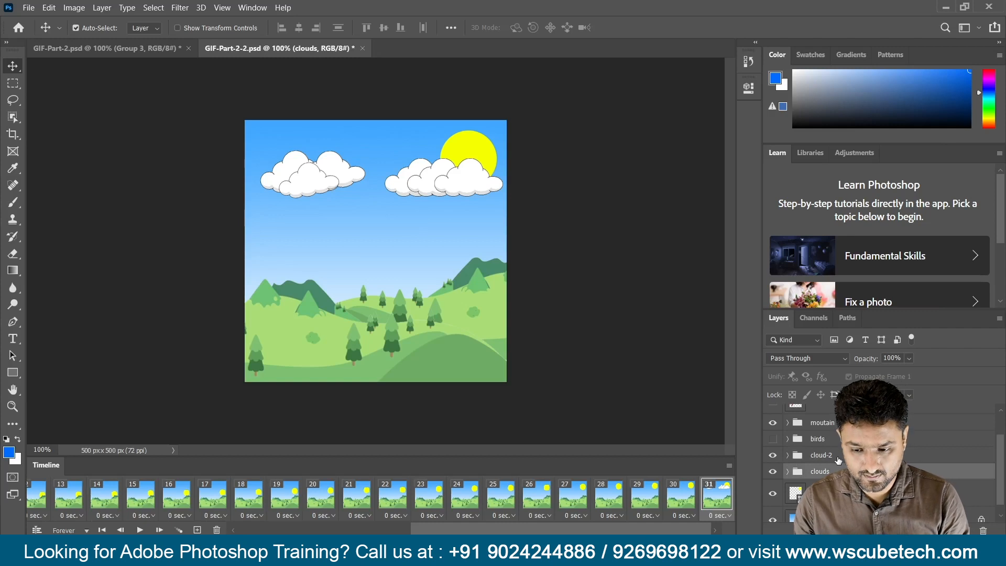
left_click(837, 459)
key("shift+Left")
key("shift+Left")
key("shift+Left")
key("shift+Right")
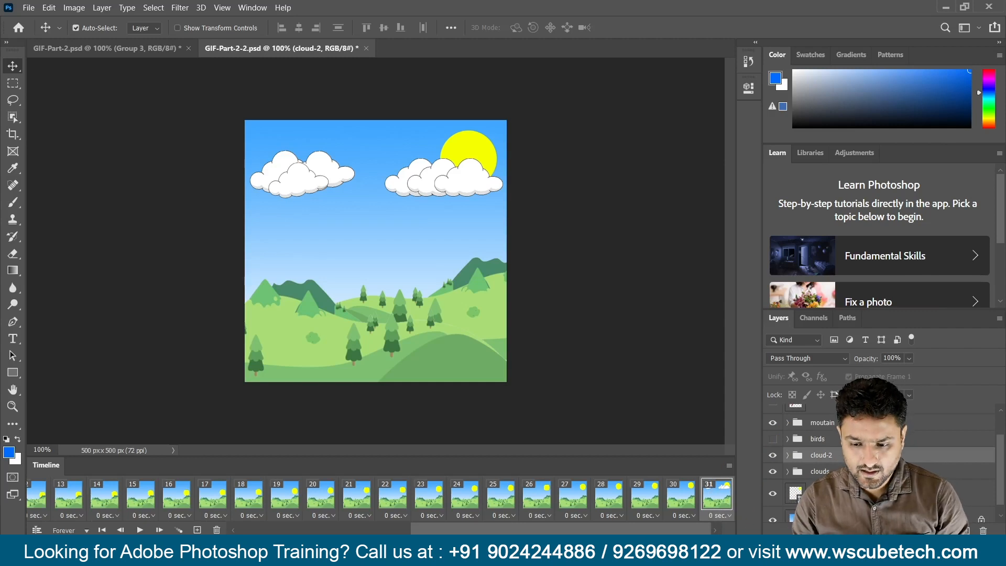
Step: Move the clouds group horizontally to the right in frame 31 until it is completely outside the canvas
left_click(821, 471)
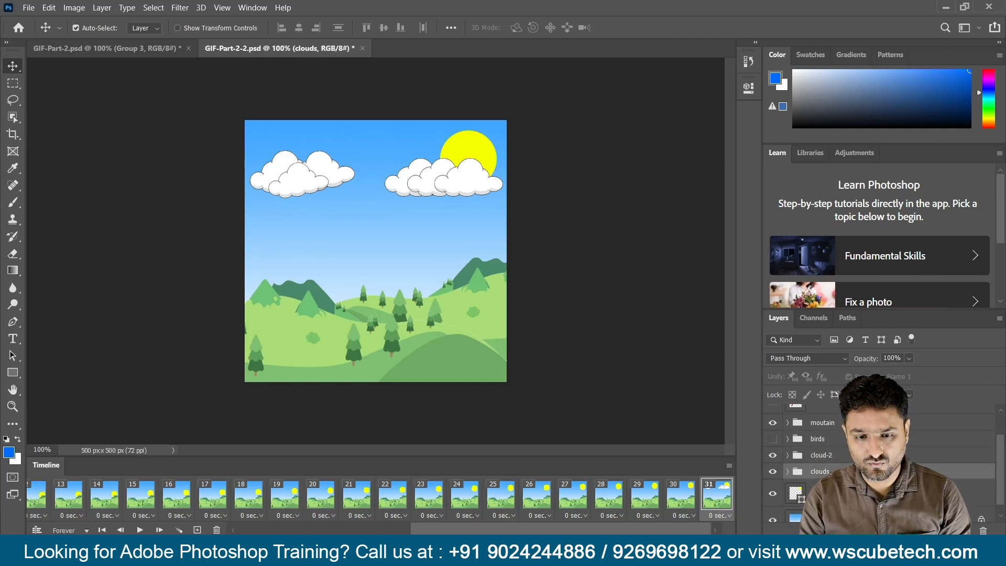
key("shift+Right")
key("shift+Right")
key("shift+Right")
key("shift+Right")
key("shift+Right")
key("shift+Right")
key("shift+Right")
key("shift+Right")
key("shift+Right")
key("shift+Right")
key("shift+Right")
key("shift+Right")
key("shift+Right")
key("shift+Right")
key("shift+Right")
key("shift+Right")
key("shift+Right")
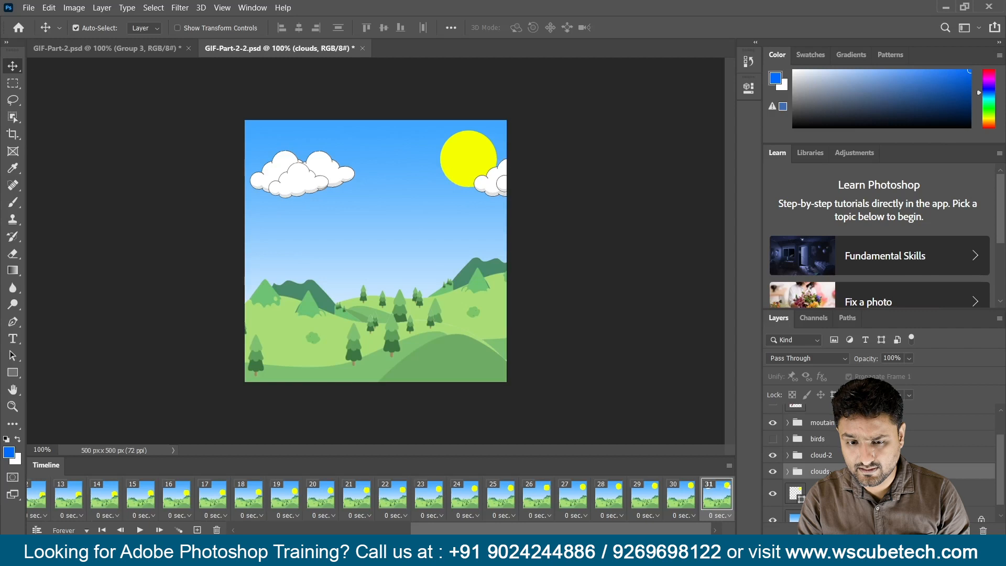
key("shift+Right")
key("shift+Right")
key("shift+Right")
key("shift+Right")
key("shift+Right")
key("shift+Right")
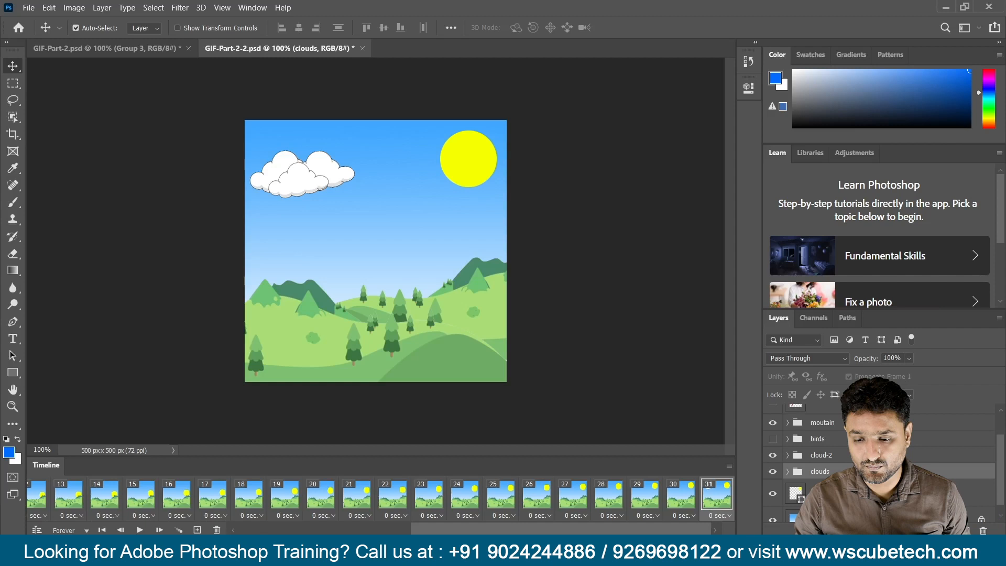
Step: Move the cloud-2 group horizontally to the left in frame 31 until it is completely outside the canvas
left_click(841, 455)
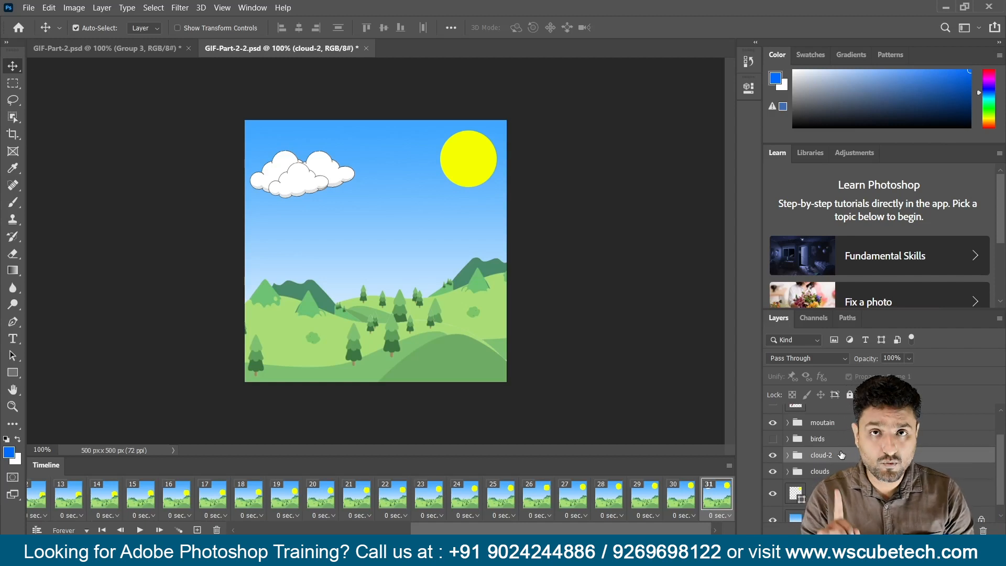
key("shift+Left")
key("shift+Left")
key("shift+Left")
key("shift+Left")
key("shift+Left")
key("shift+Left")
key("shift+Left")
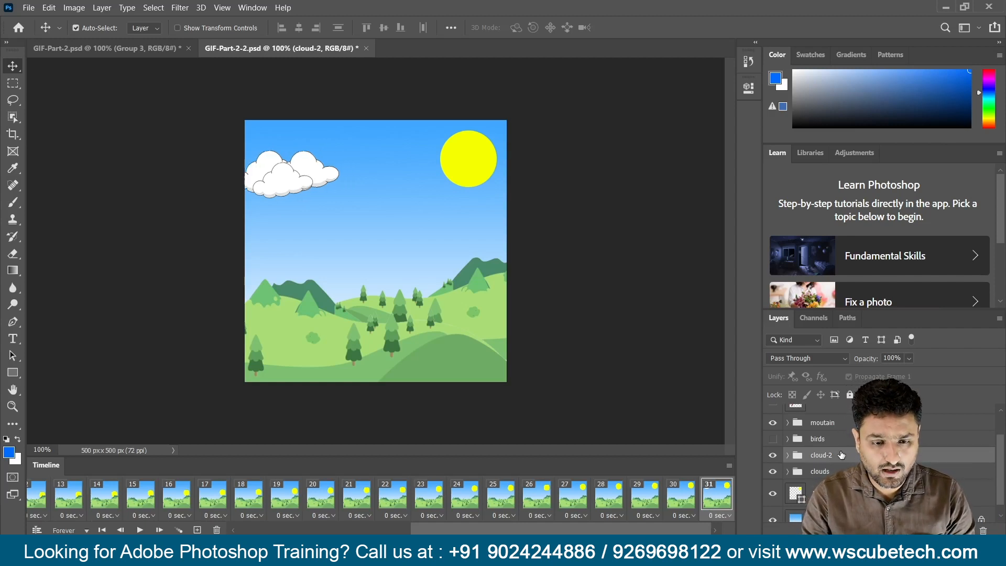
key("shift+Left")
key("shift+Left")
key("shift+Left")
key("shift+Left")
key("shift+Left")
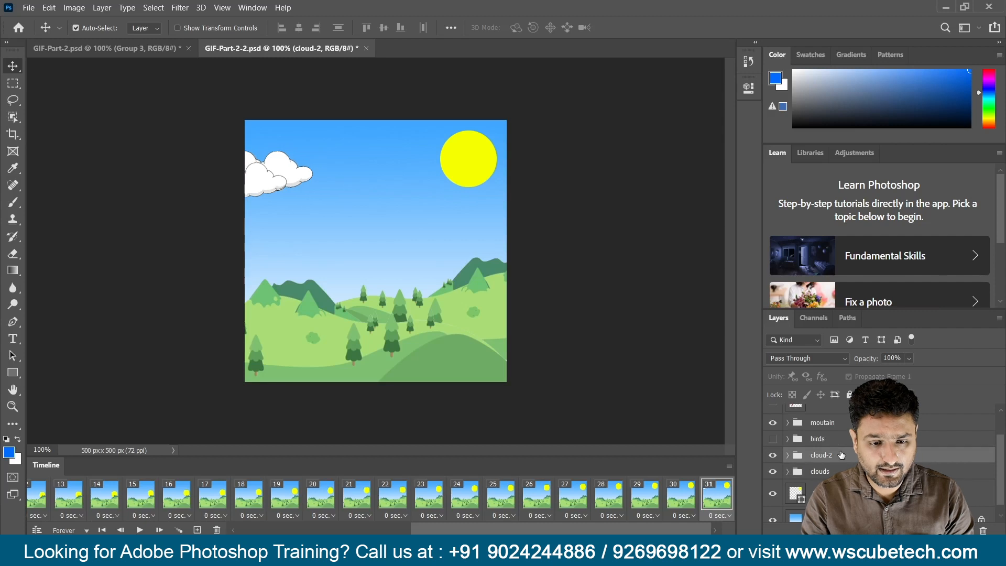
key("shift+Left")
key("shift+Left")
key("shift+Left")
key("shift+Left")
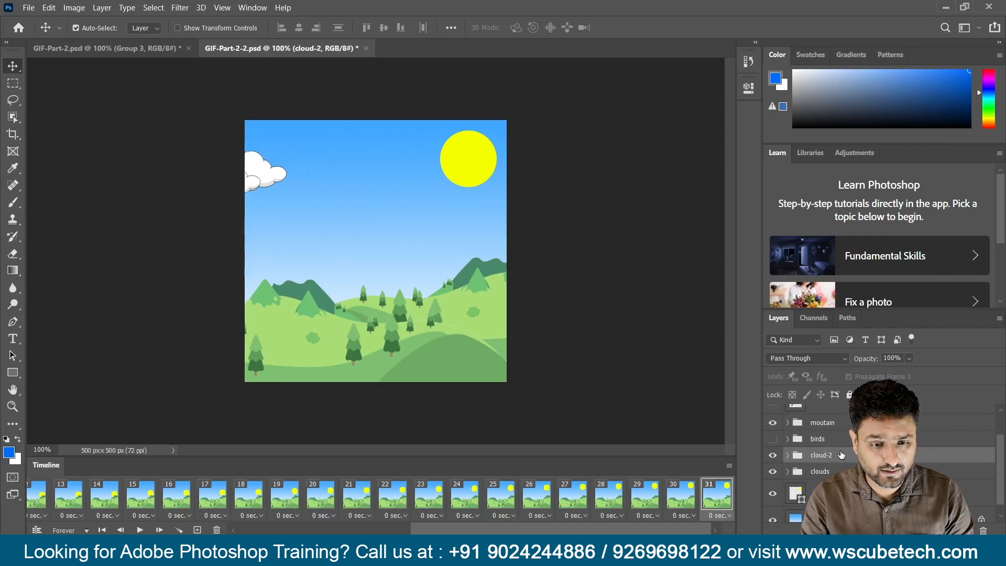
key("shift+Left")
key("shift+Left")
key("shift+Left")
key("shift+Left")
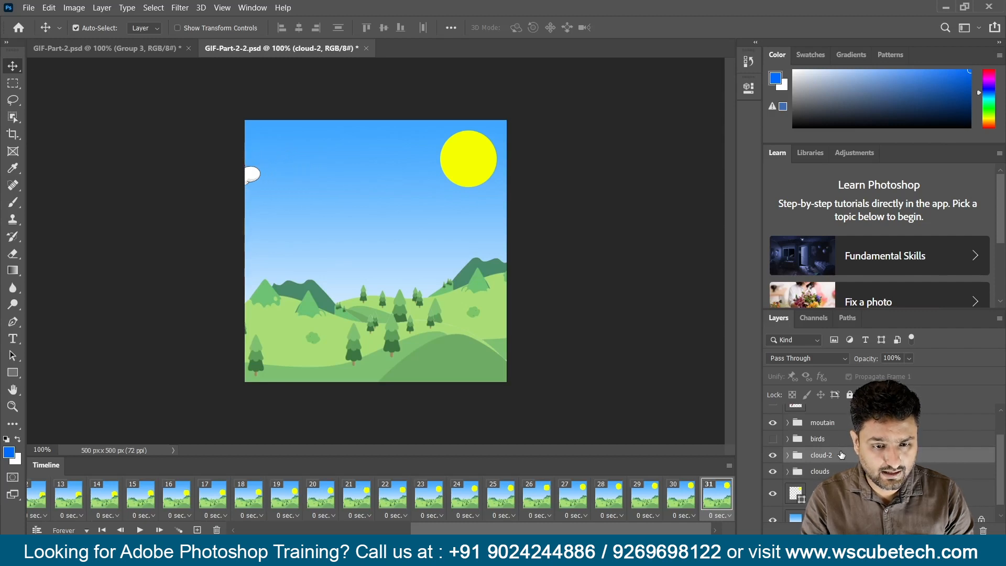
key("shift+Left")
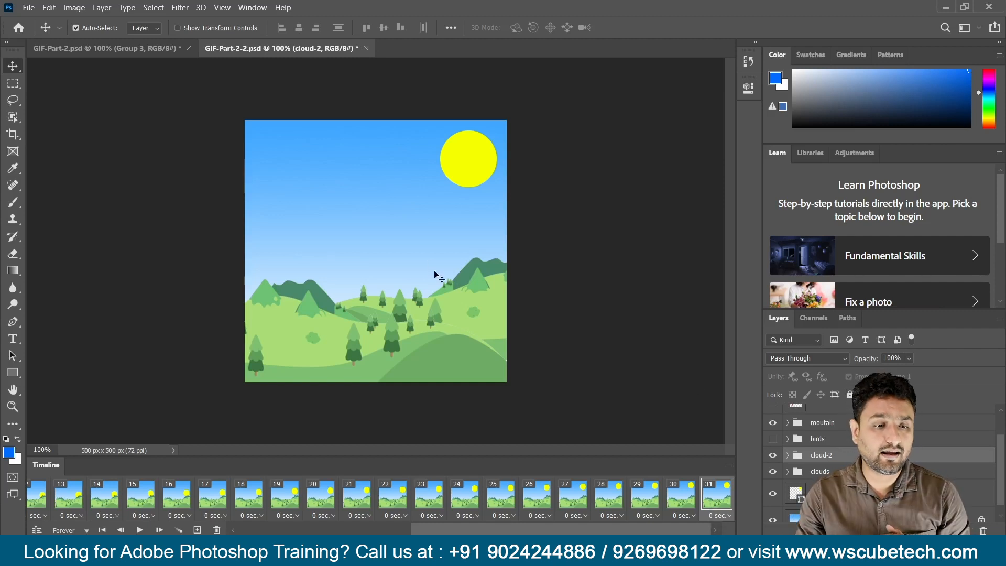
Step: Play the finished reference animation in GIF-Part-2.psd and return to frame 31 of GIF-Part-2-2.psd
left_click(142, 44)
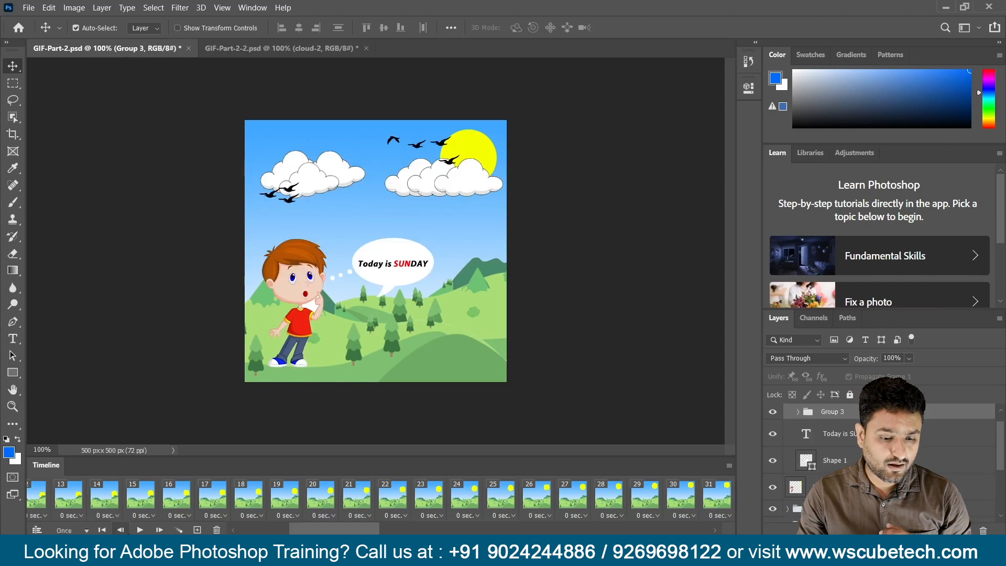
left_click(140, 530)
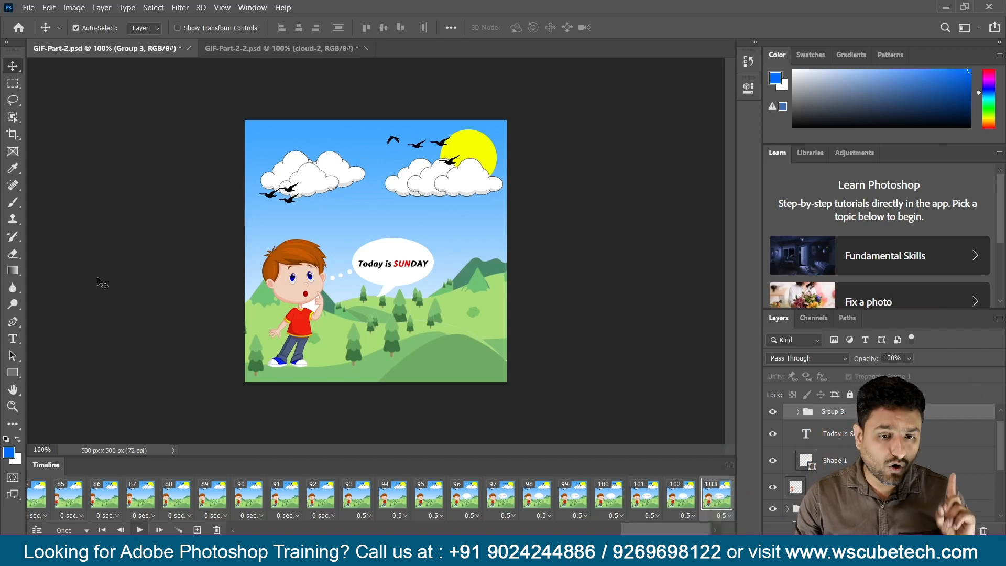
left_click(259, 46)
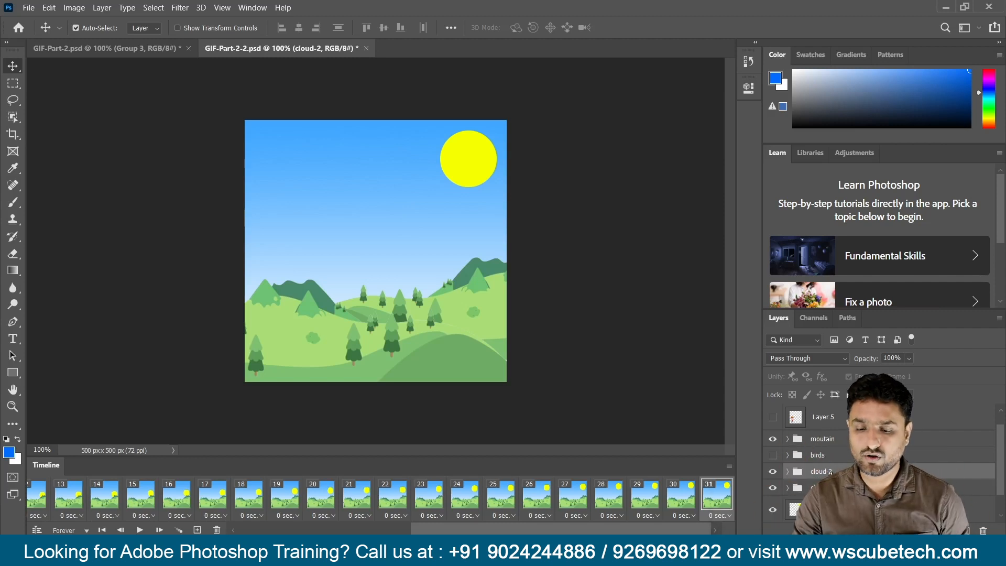
left_click(691, 498)
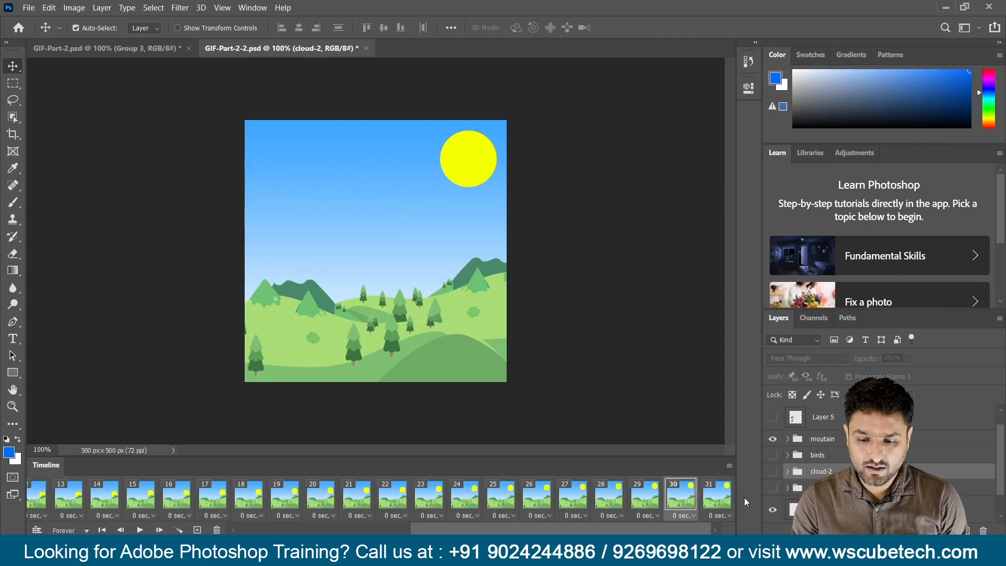
left_click(707, 505)
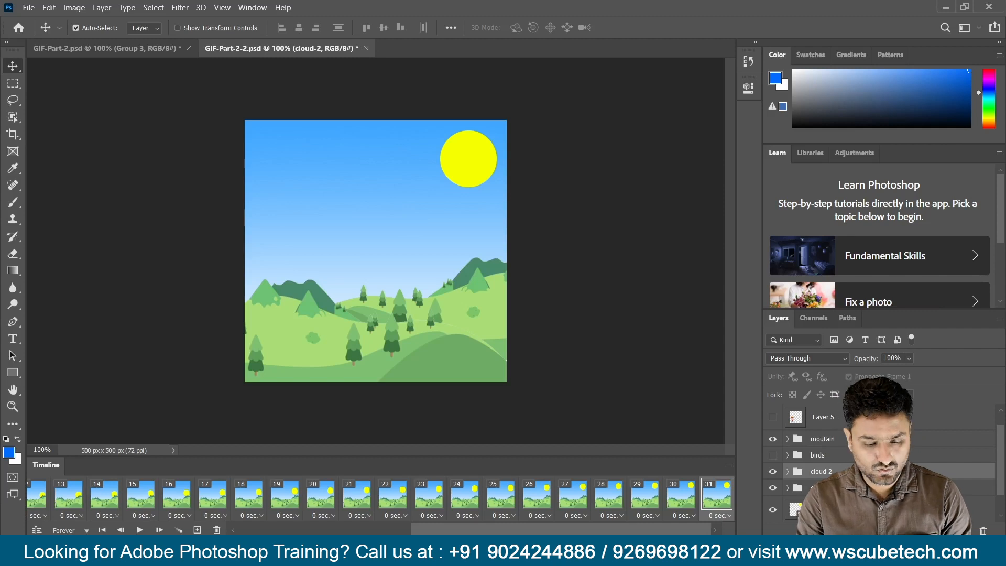
Step: Nudge the clouds group left in frame 31 until its edge just enters the canvas
left_click(821, 487)
key("shift+Left")
key("ctrl+plus")
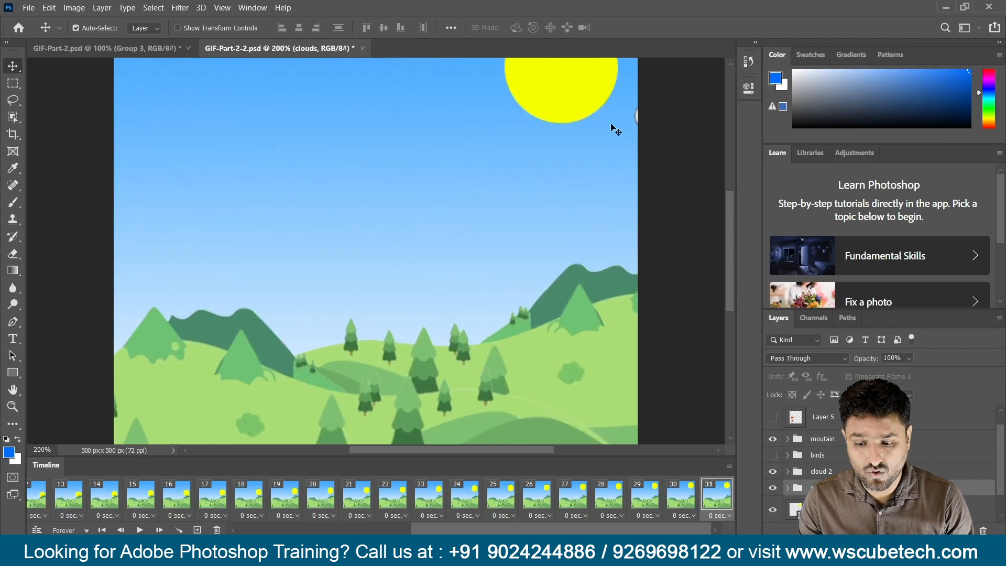
key("ctrl+minus")
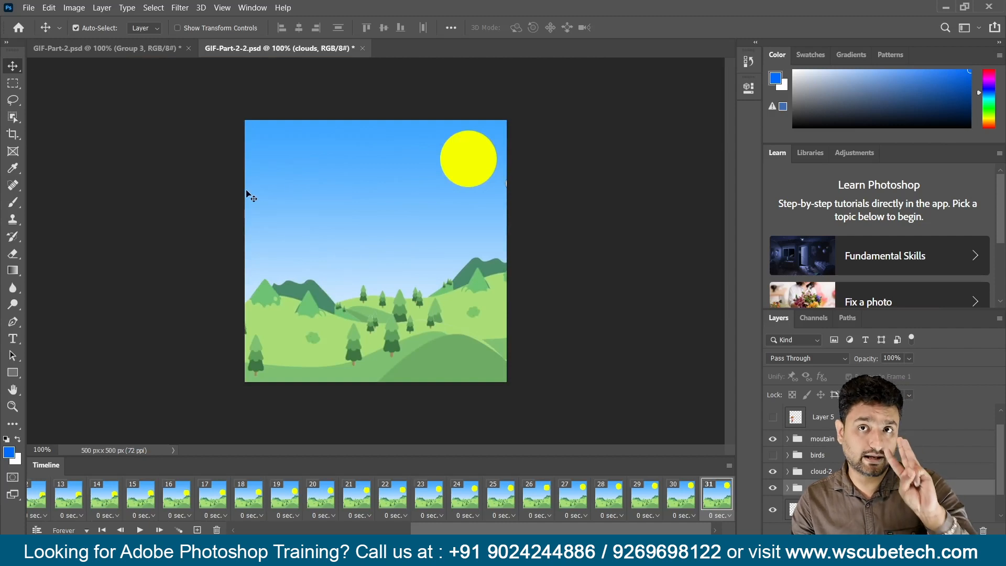
Step: Add frames 32 and 33 as duplicates, shifting the clouds group one step further left in each
left_click(197, 530)
key("shift+Left")
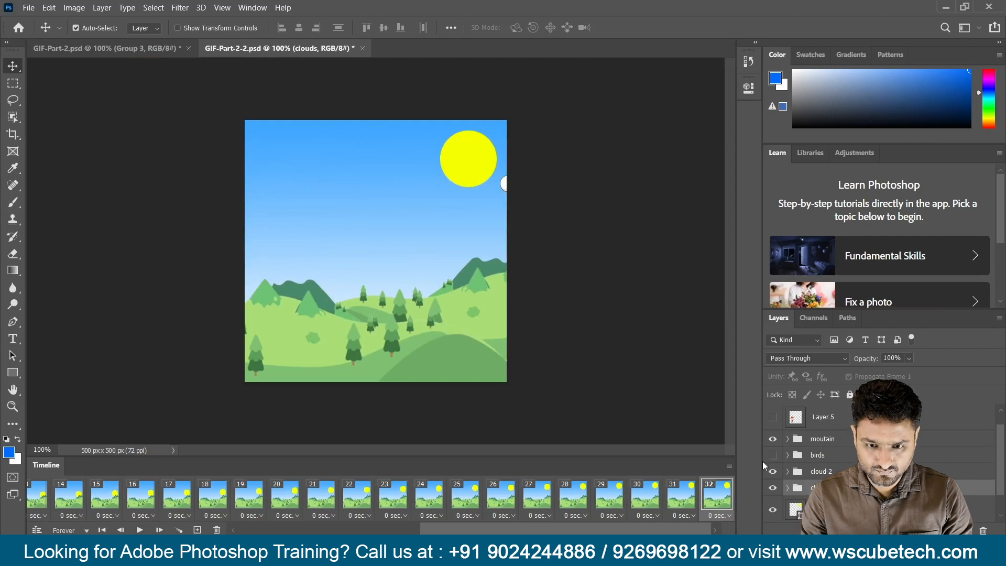
left_click(828, 471)
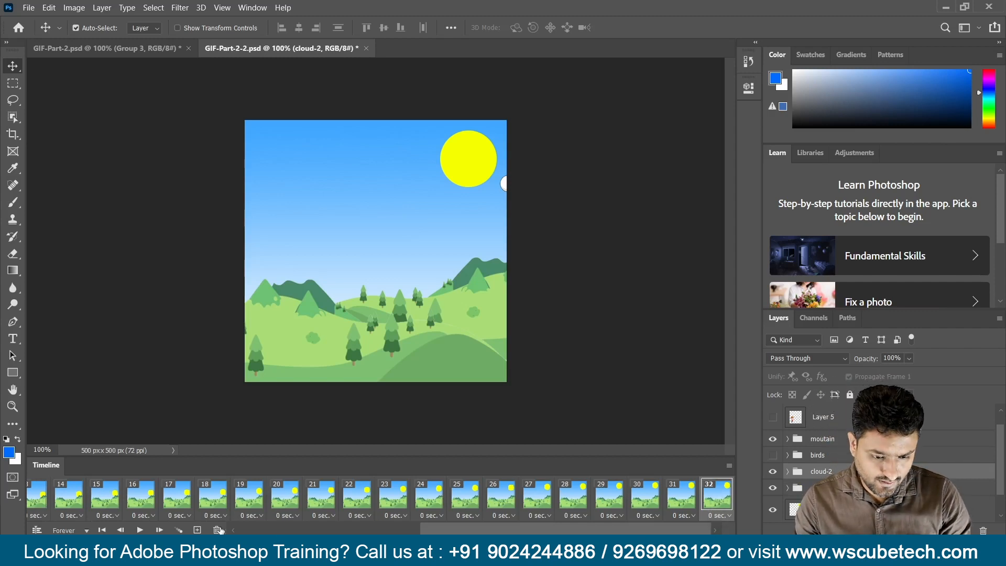
left_click(198, 530)
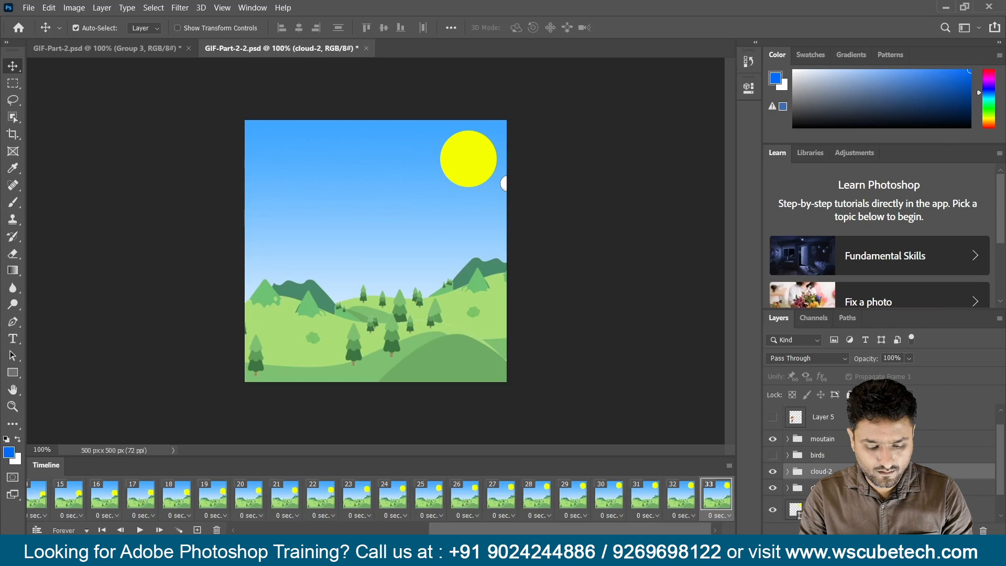
left_click(821, 487)
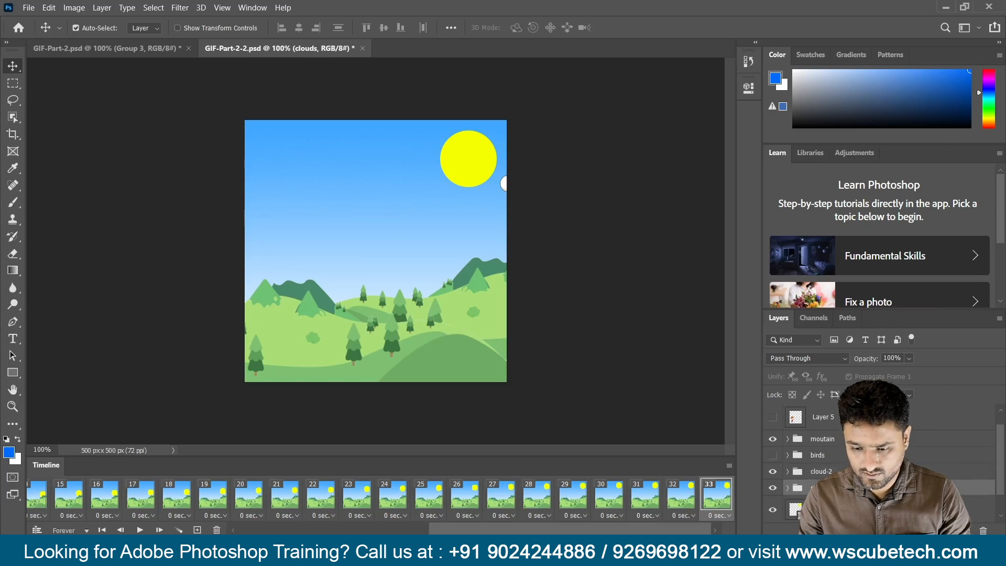
key("shift+Left")
Step: Add frames 34 and 35, bringing the cloud-2 group in to the right and moving the clouds group further left
left_click(197, 530)
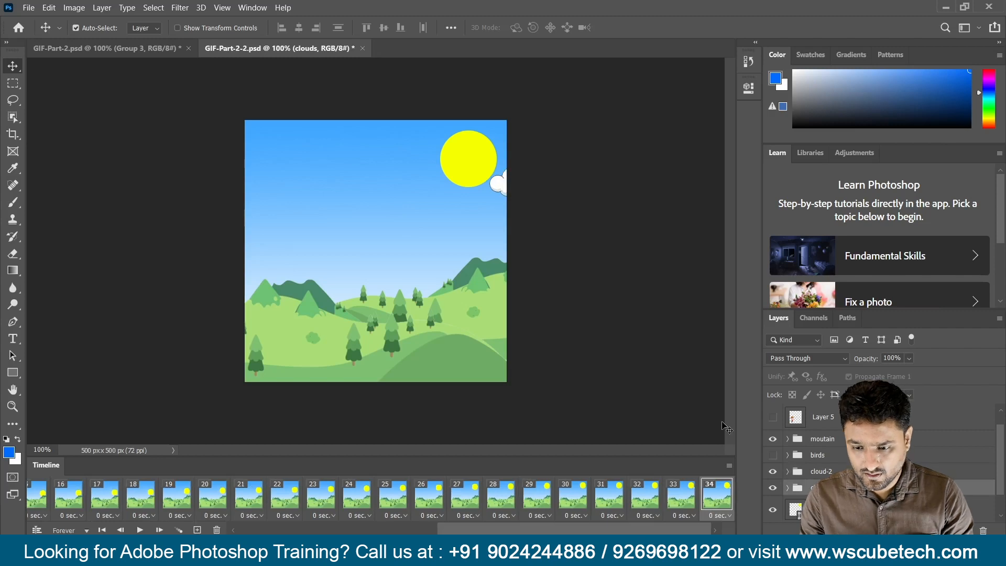
left_click(820, 471)
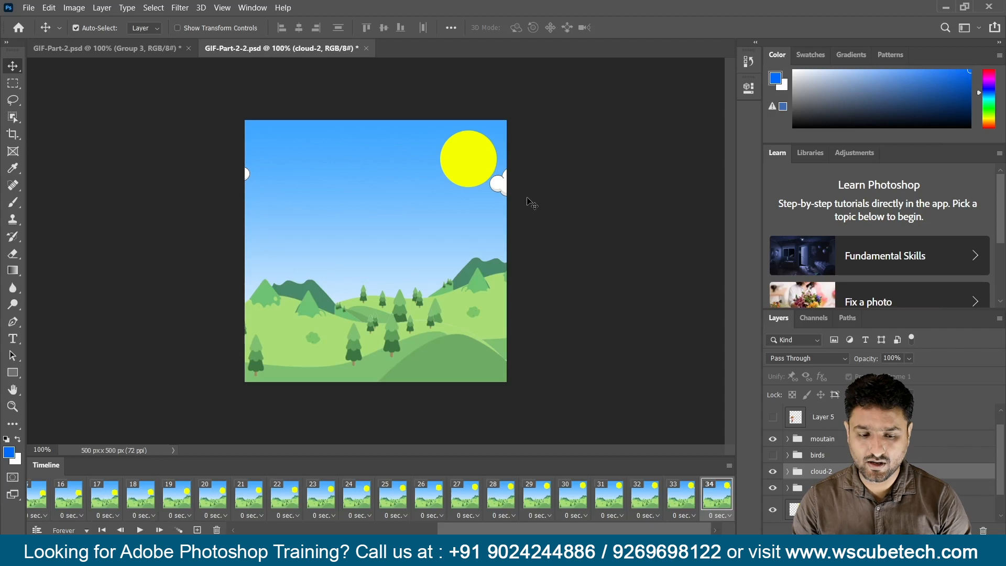
left_click(200, 530)
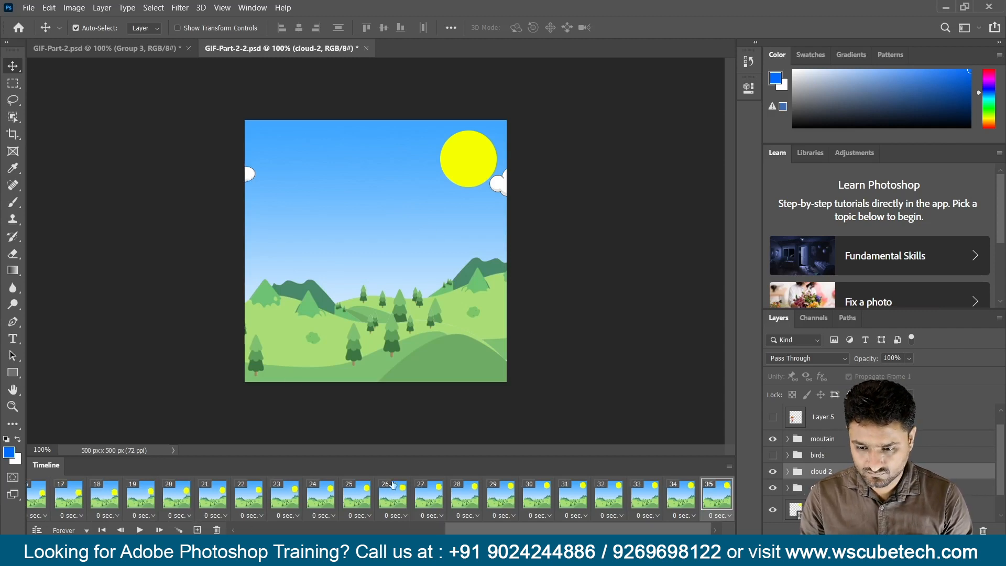
left_click(821, 487)
key("shift+Left")
Step: Add frames 36 and 37, shifting the clouds group a step left and the cloud-2 group a step right in each
left_click(197, 530)
key("shift+Left")
left_click(809, 471)
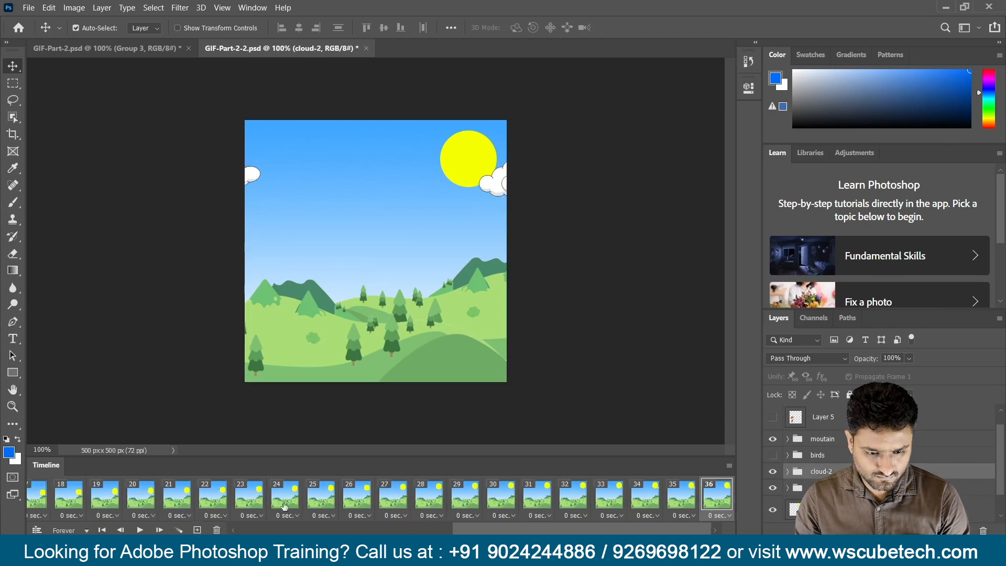
left_click(198, 530)
key("shift+Right")
left_click(807, 488)
key("shift+Left")
Step: Add frames 38 and 39, with the clouds group one step further left and cloud-2 one step further right each time
left_click(197, 530)
key("shift+Left")
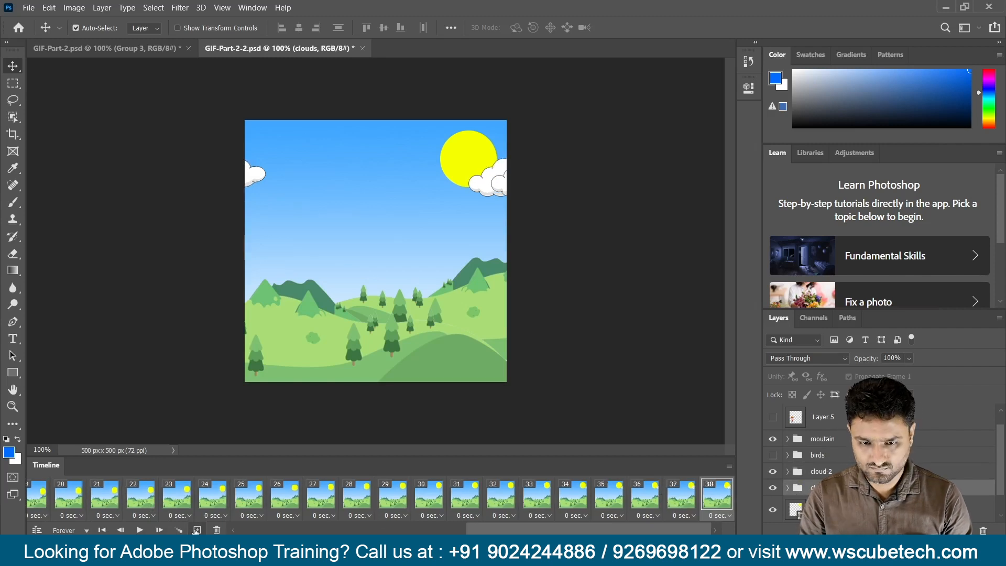
left_click(789, 474)
key("shift+Right")
left_click(194, 530)
key("shift+Right")
left_click(813, 488)
key("shift+Left")
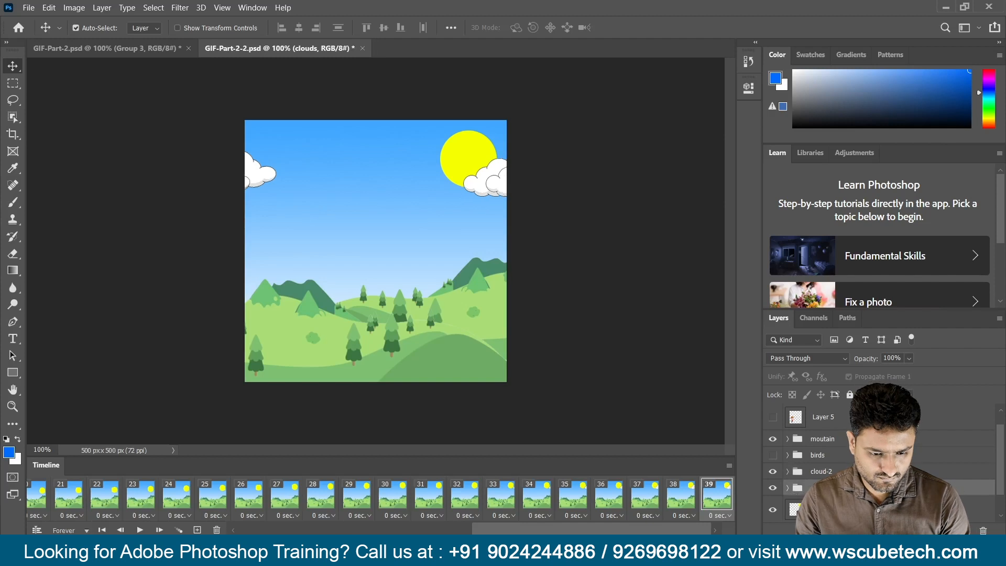
Step: Continue the cloud motion in new frames 40 and 41, nudging clouds left and cloud-2 right in each
left_click(197, 530)
key("shift+Left")
key("alt+bracketright")
key("shift+Right")
left_click(196, 530)
key("shift+Right")
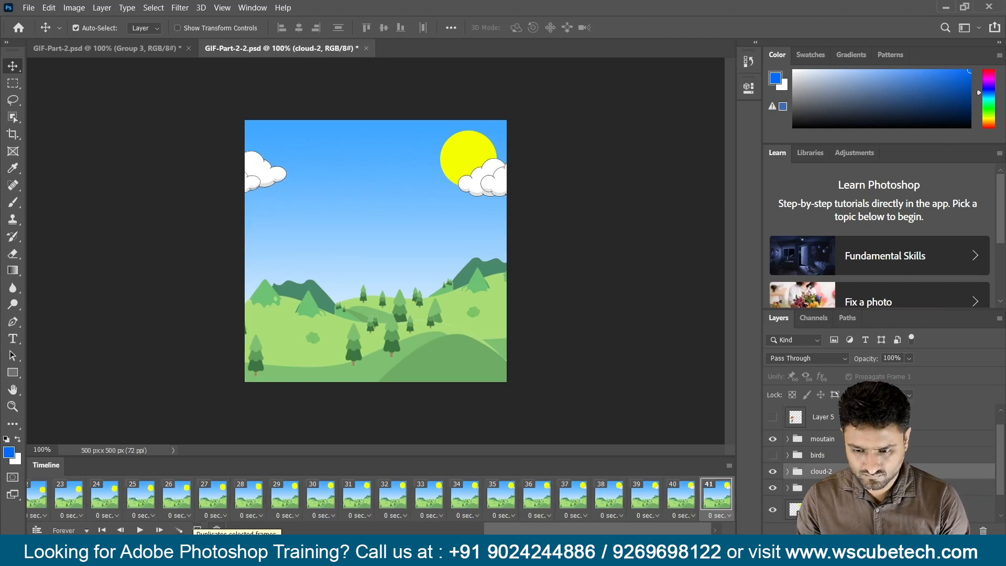
key("alt+bracketleft")
key("shift+Left")
Step: Continue the cloud motion in new frames 42 and 43, nudging clouds left and cloud-2 right in each
left_click(198, 530)
key("shift+Left")
left_click(828, 471)
key("shift+Right")
left_click(197, 530)
key("shift+Right")
key("alt+bracketleft")
key("shift+Left")
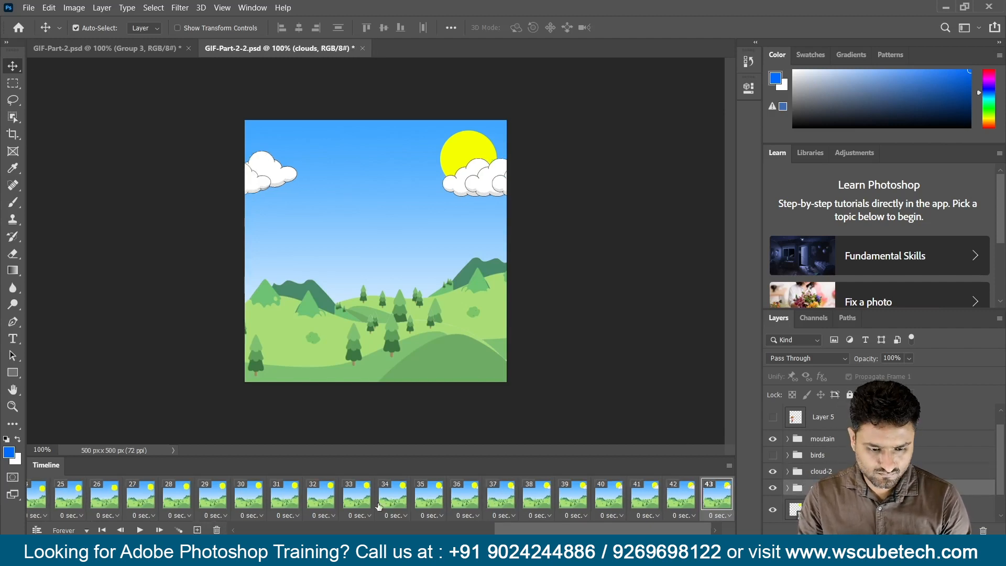
Step: Add frames 44 and 45, moving the clouds group left and the cloud-2 group right by one step per frame
left_click(198, 530)
key("shift+Left")
left_click(825, 471)
key("shift+Right")
left_click(197, 530)
key("shift+Right")
key("alt+bracketleft")
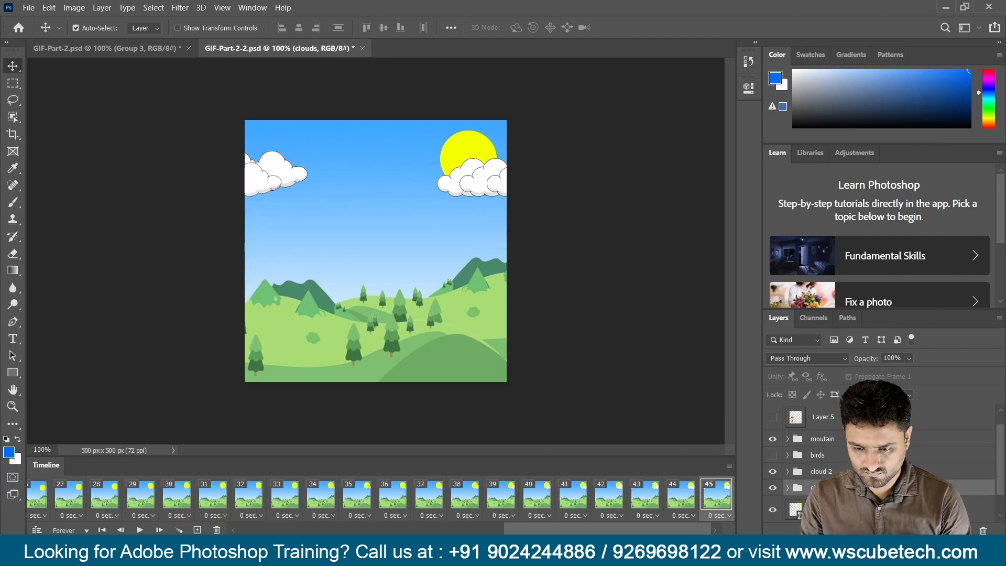
key("shift+Left")
Step: Add frames 46 and 47, moving the clouds group left and the cloud-2 group right by one step per frame
left_click(197, 530)
key("shift+Left")
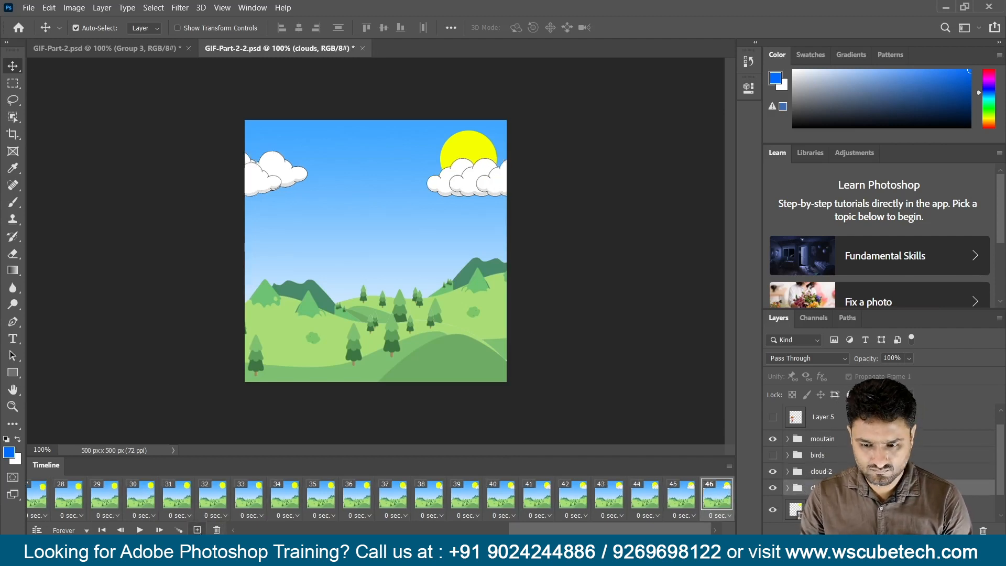
left_click(802, 470)
key("shift+Right")
left_click(197, 530)
key("shift+Right")
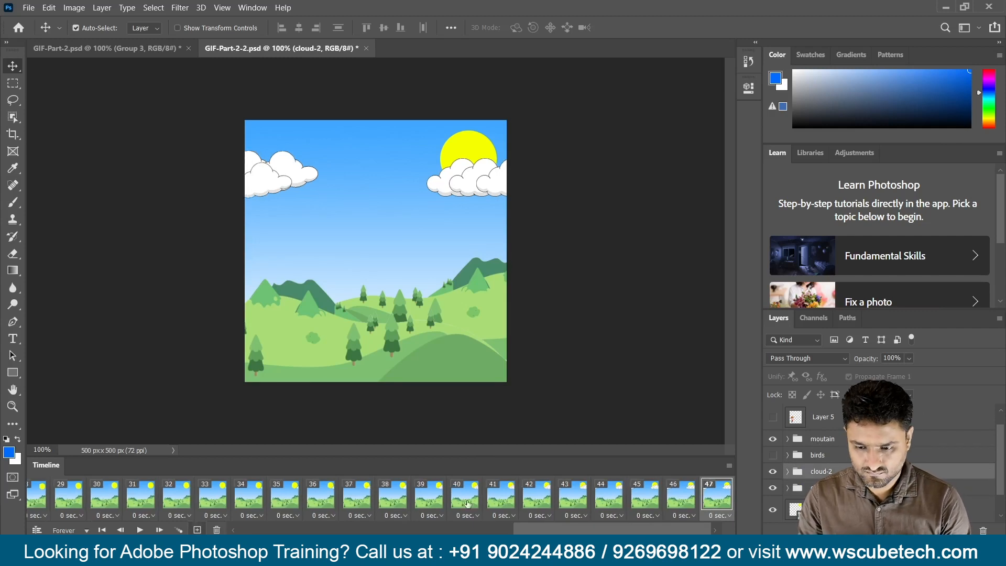
left_click(805, 493)
key("shift+Left")
Step: Extend the animation with frames 48 and 49, shifting clouds one step left and cloud-2 one step right in each
left_click(197, 529)
key("shift+Left")
left_click(802, 471)
key("shift+Right")
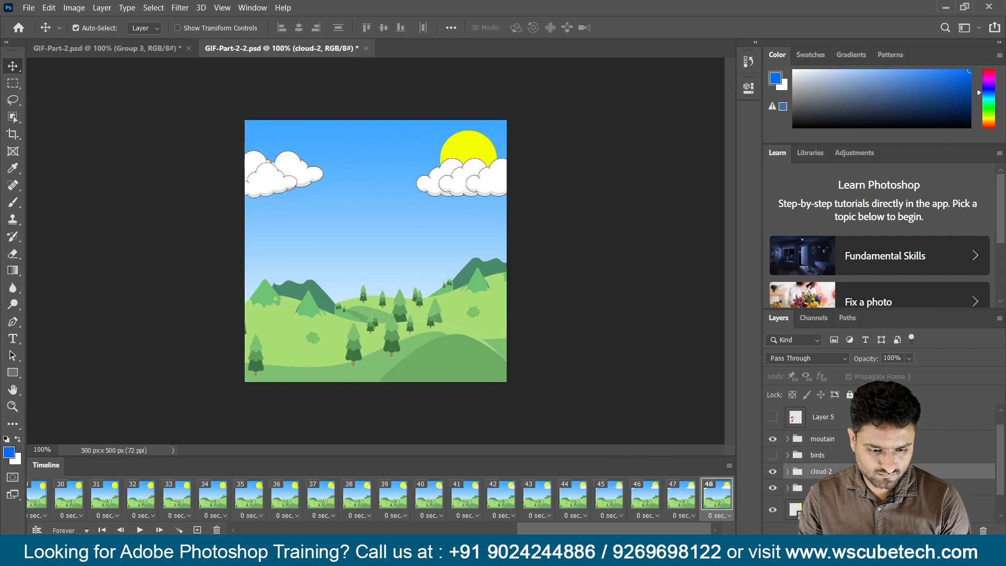
left_click(197, 530)
key("shift+Right")
left_click(805, 488)
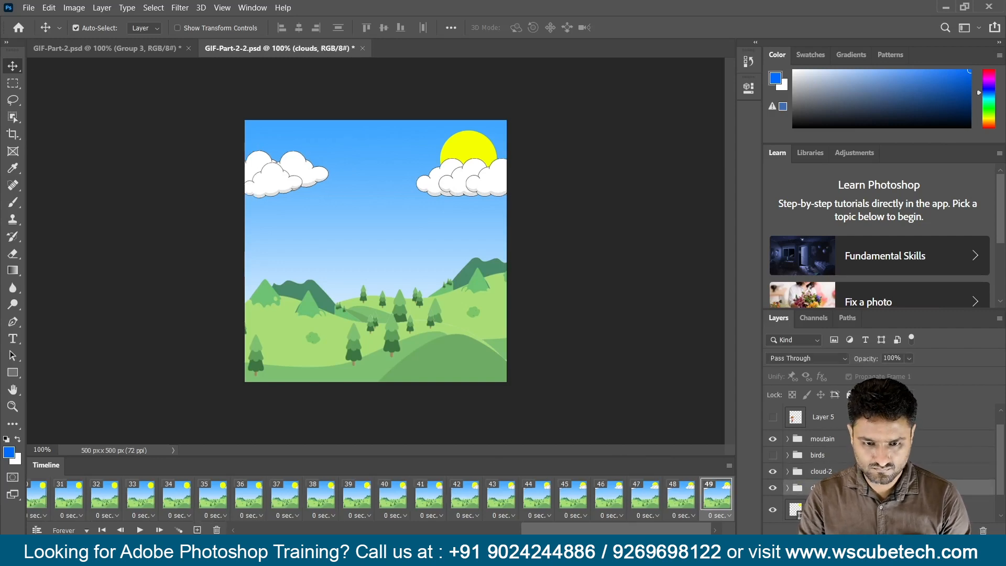
key("shift+Left")
Step: Extend the animation with frames 50 and 51, shifting clouds one step left and cloud-2 one step right in each
left_click(195, 529)
key("shift+Left")
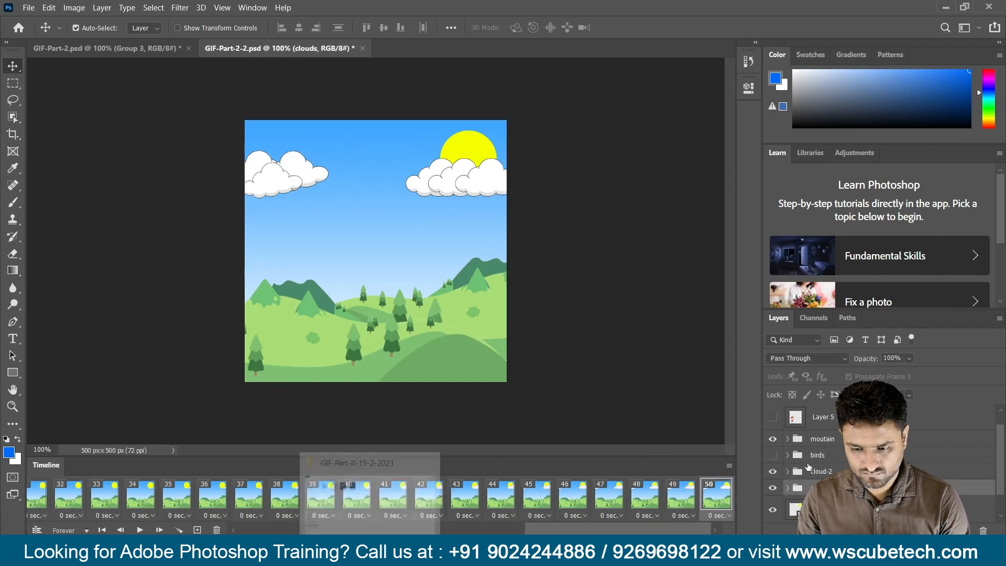
left_click(821, 472)
key("shift+Right")
left_click(197, 530)
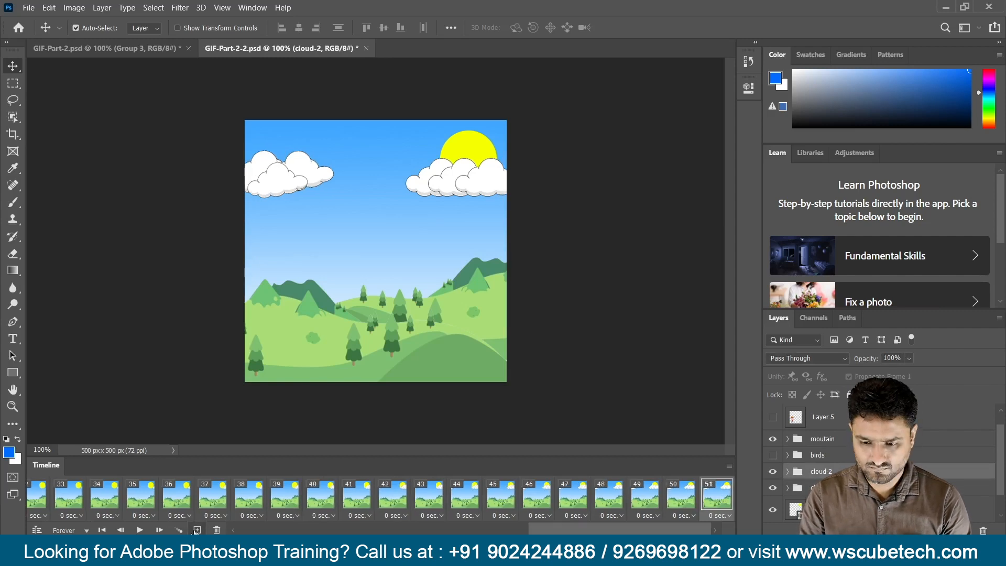
key("shift+Right")
key("alt+bracketleft")
key("shift+Left")
Step: Add frames 52 and 53, bringing both cloud groups another step inward from their sides in each frame
left_click(197, 530)
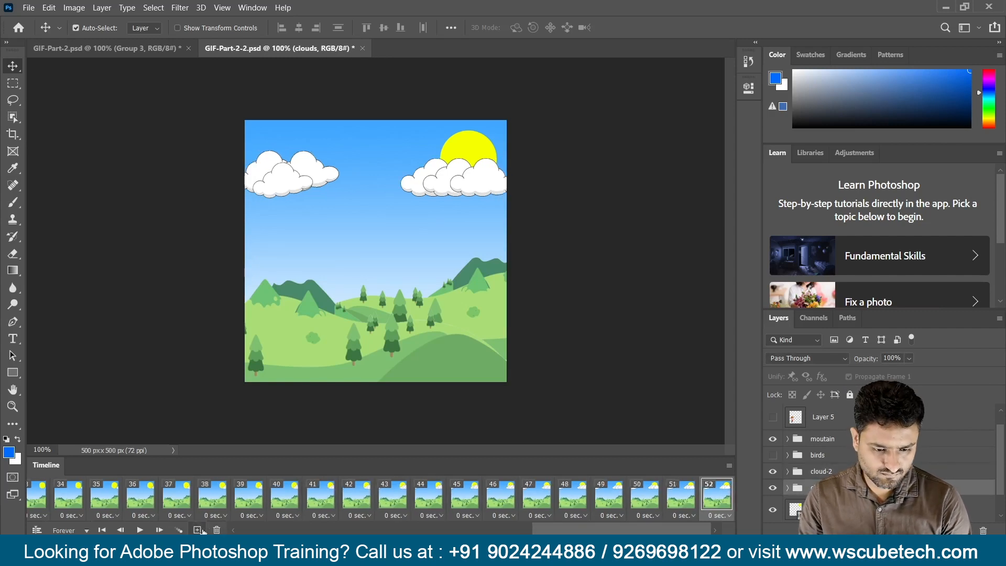
key("shift+Left")
left_click(814, 472)
key("shift+Right")
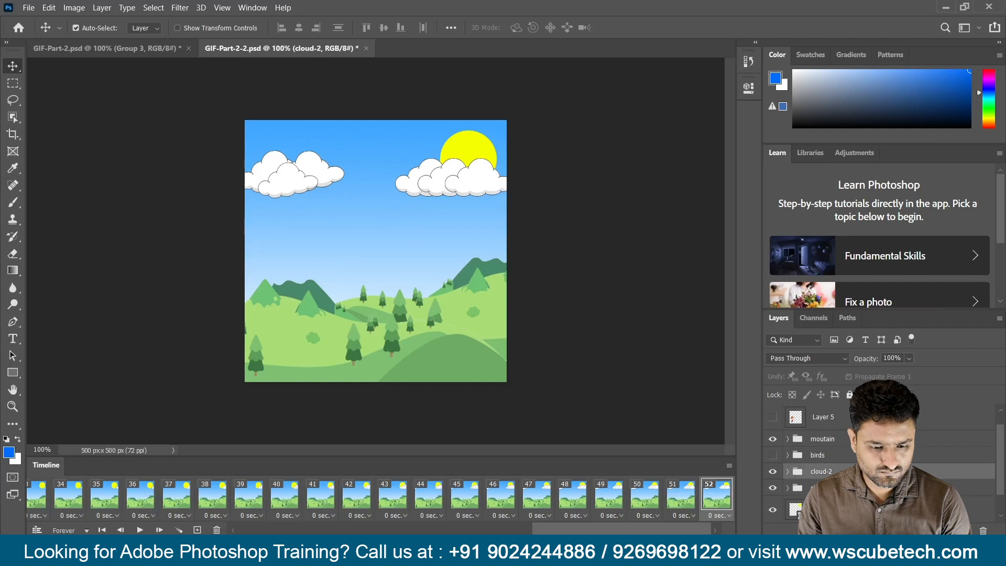
left_click(195, 529)
key("shift+Right")
key("shift+Right")
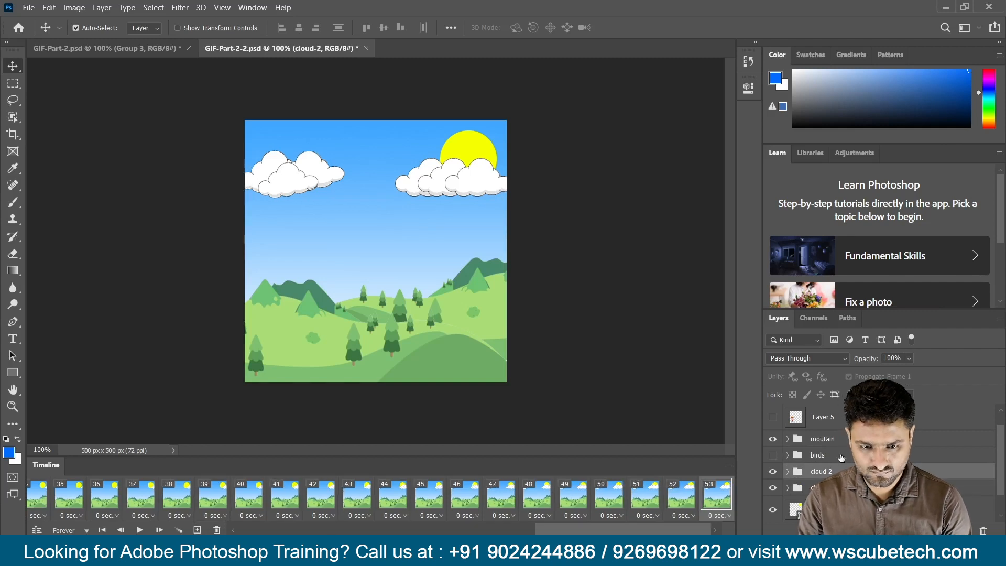
left_click(822, 487)
key("shift+Left")
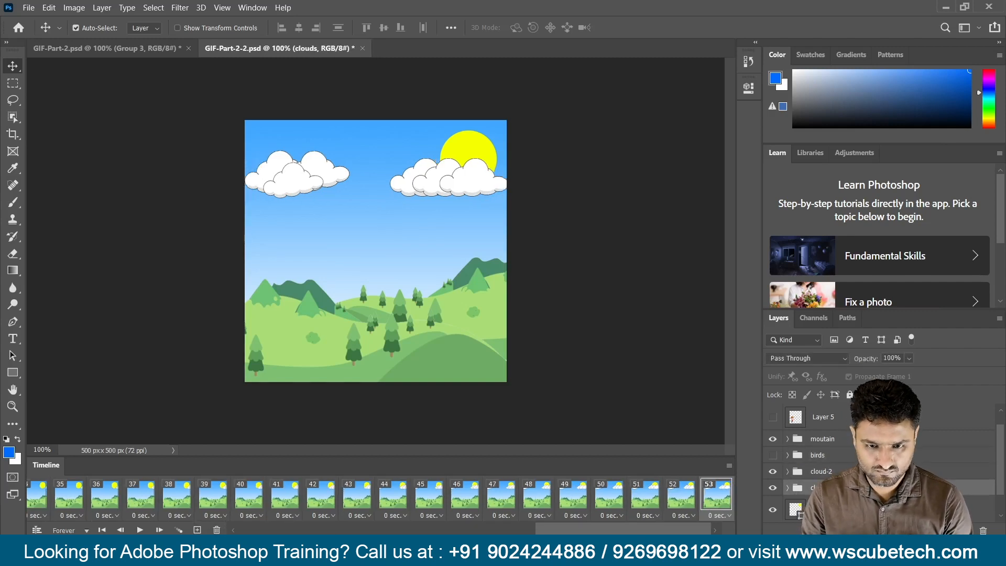
Step: Add frame 54 and move both cloud groups one step inward so that they lie entirely inside the canvas
left_click(197, 530)
key("shift+Left")
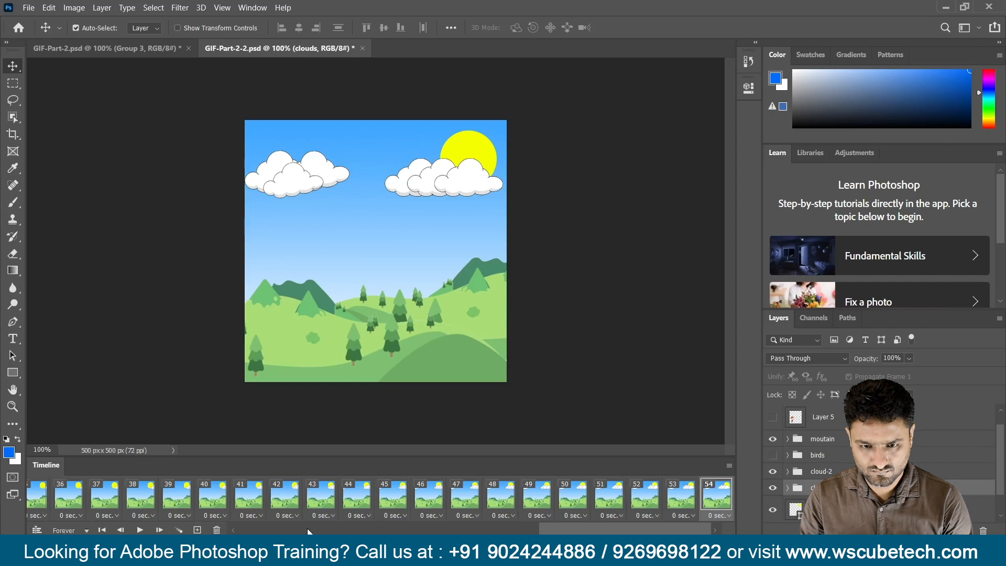
left_click(837, 470)
key("shift+Right")
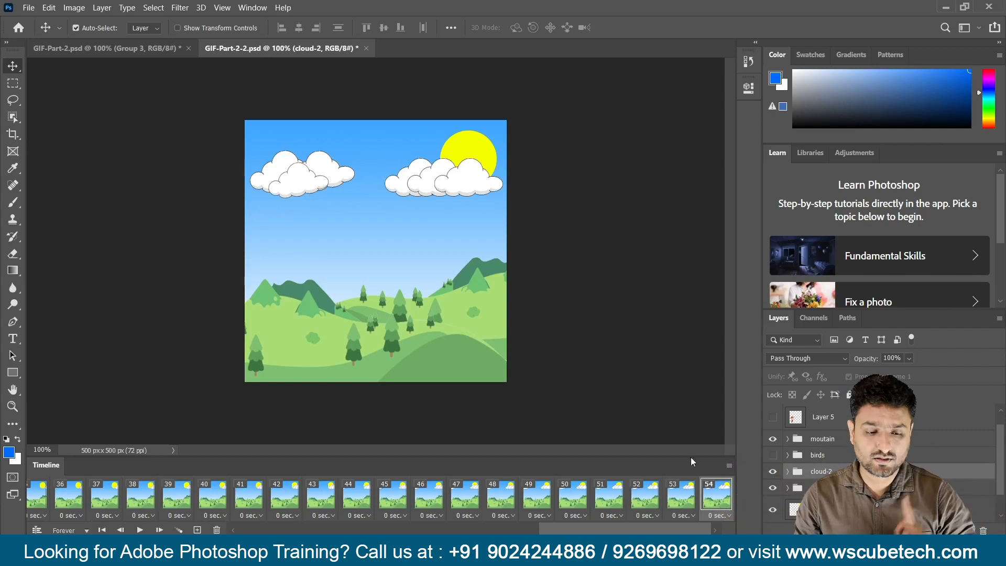
Step: Play the animation to check the sun and cloud motion, then stop it and return to frame 54
left_click(139, 530)
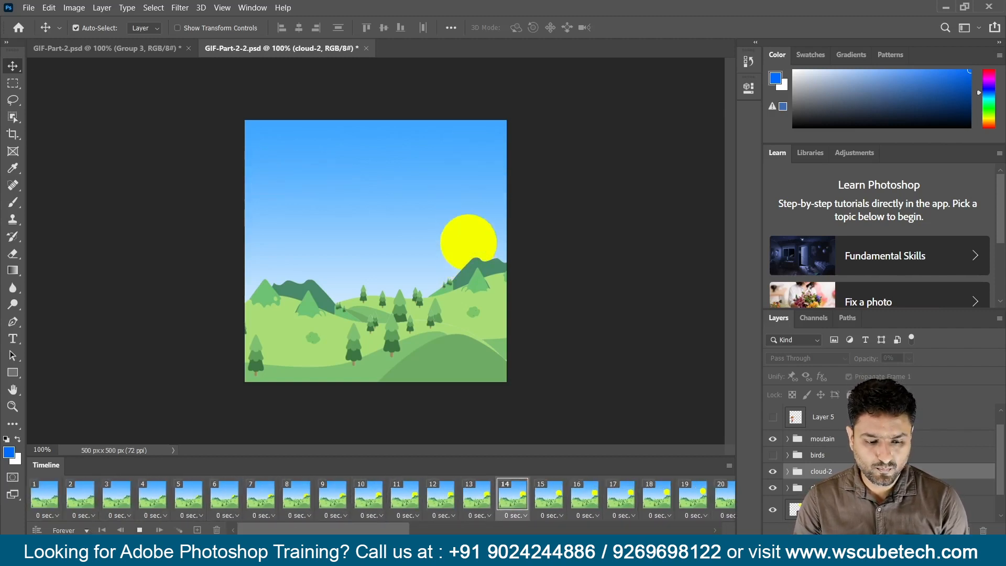
left_click(139, 530)
left_click_drag(505, 534, 738, 533)
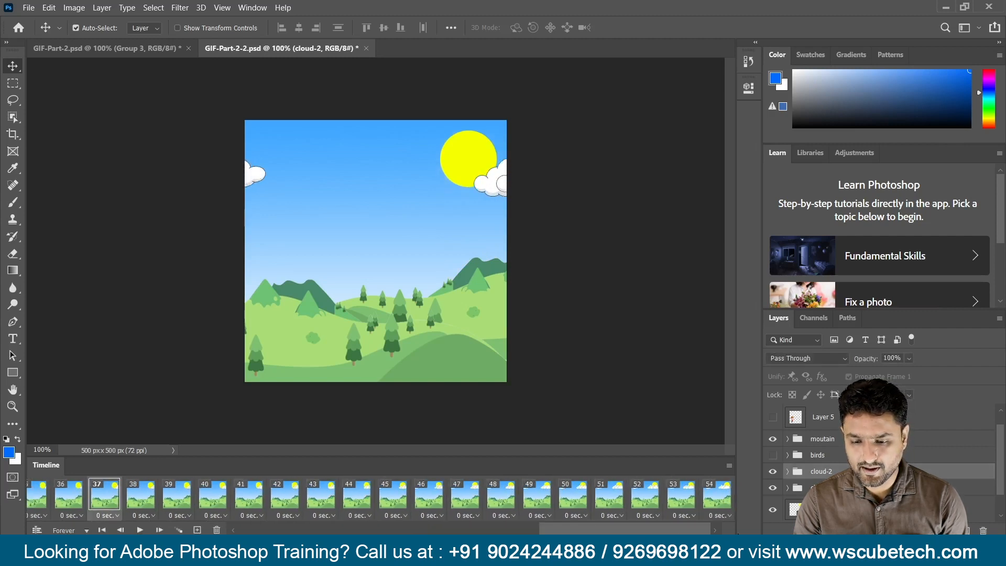
left_click(721, 509)
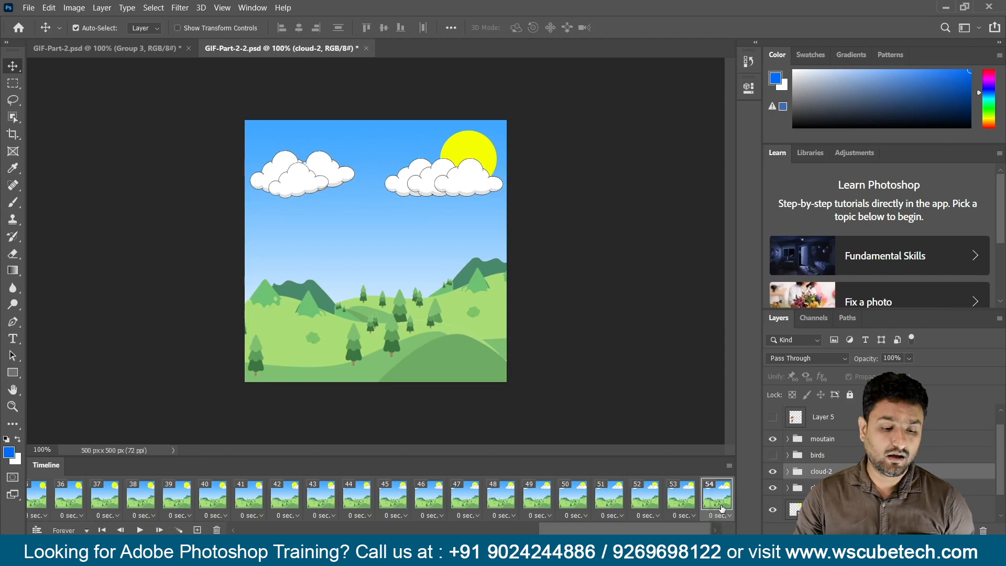
Step: Add frame 55, make the birds group visible in it, and expand that group to reach its two subgroups
left_click(197, 530)
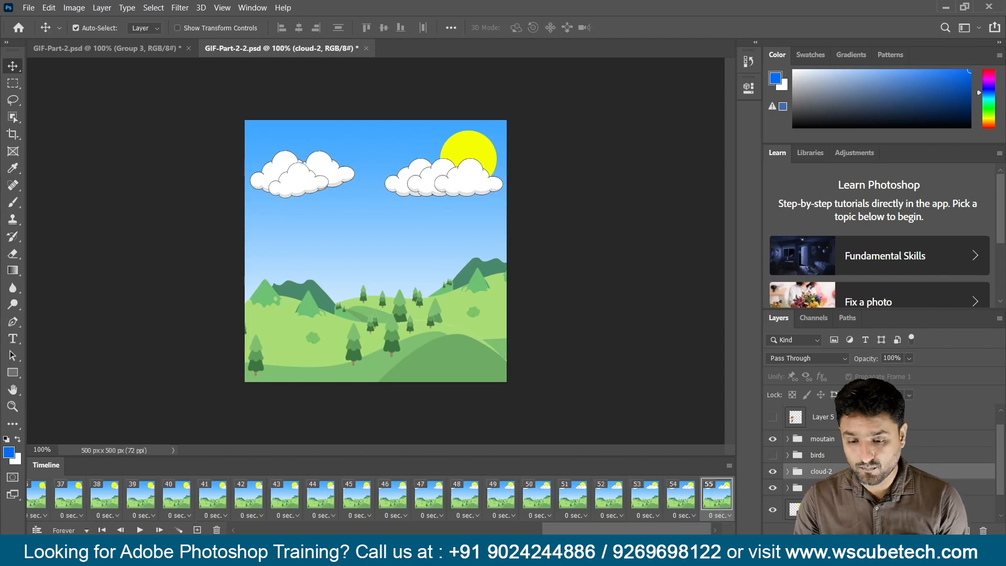
left_click(773, 455)
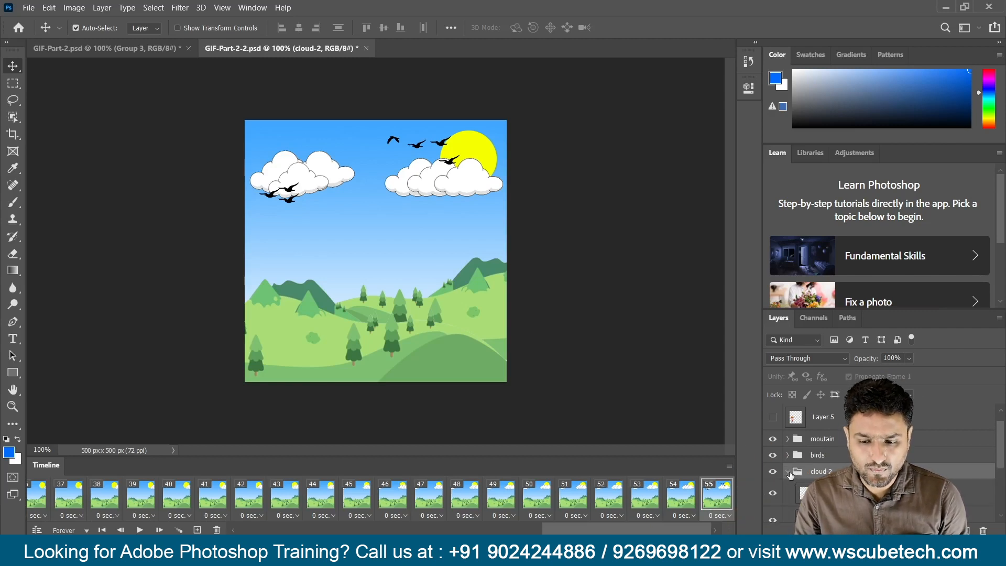
scroll(791, 475, "down", 2)
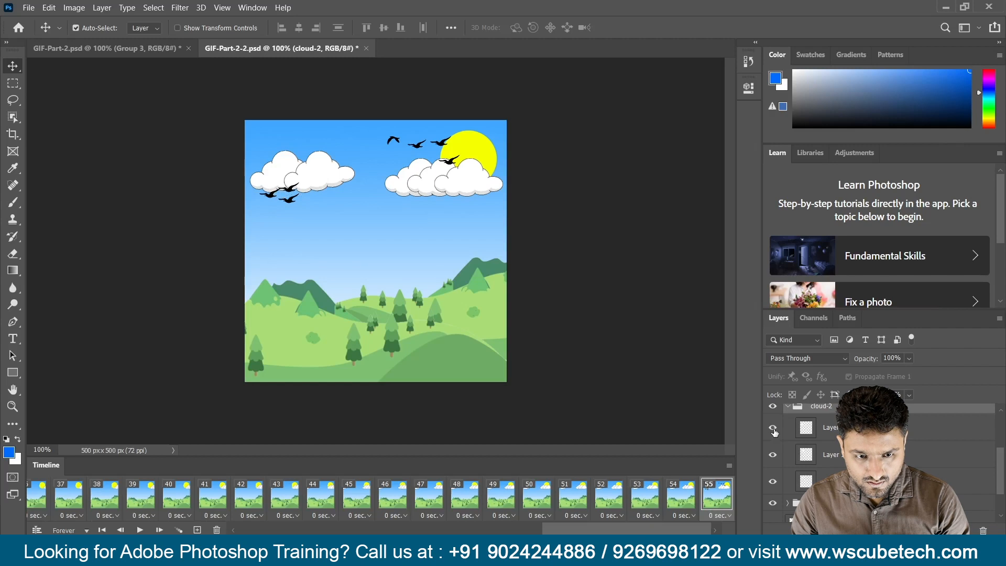
scroll(777, 431, "up", 2)
left_click(788, 441)
left_click(787, 428)
left_click(834, 444)
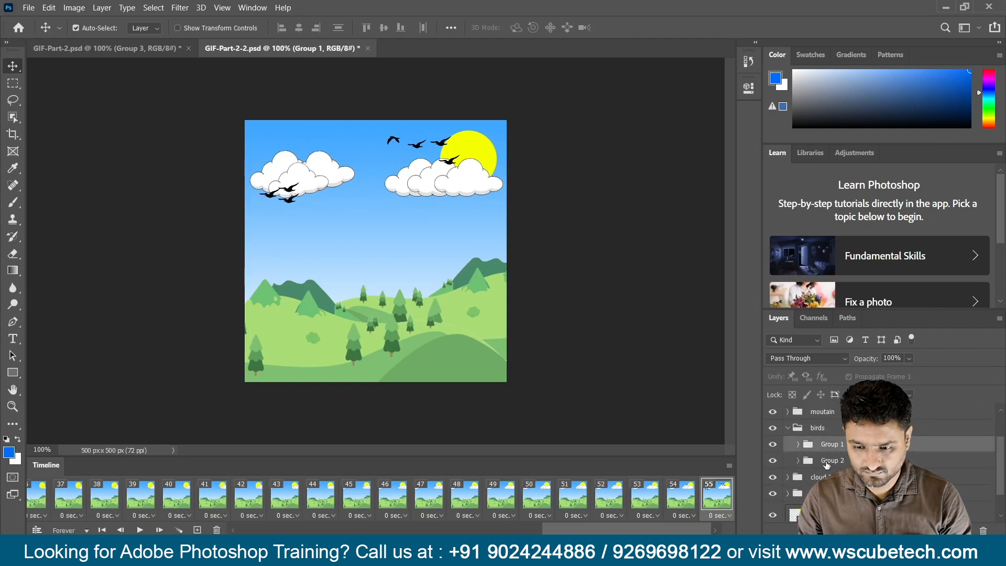
Step: In frame 55, move the Group 2 birds horizontally to the right until they lie outside the canvas
left_click(831, 461)
key("shift+Right")
key("shift+Right")
key("shift+Right")
key("shift+Right")
key("shift+Right")
key("shift+Right")
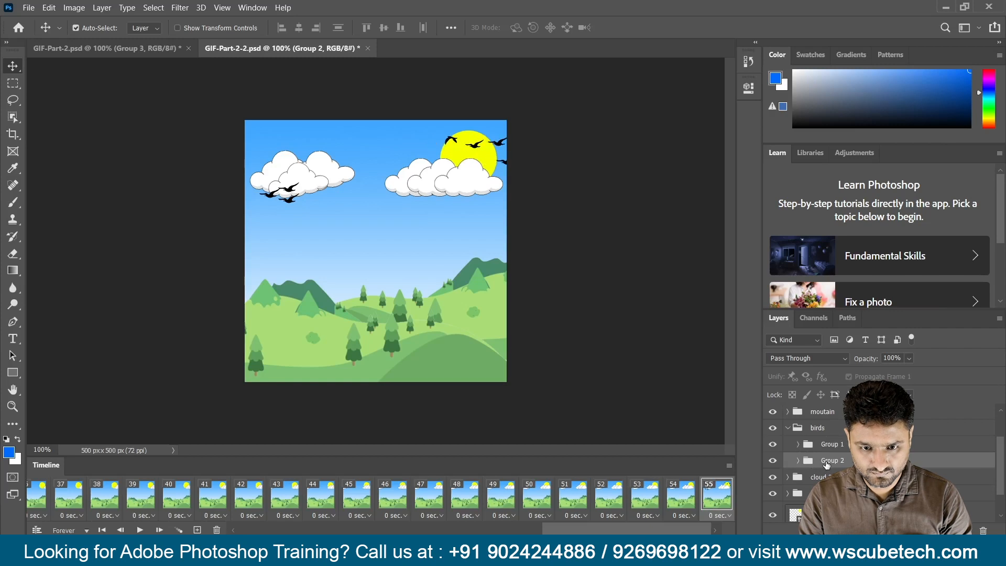
key("shift+Right")
key("shift+Right")
key("shift+Right")
key("shift+Right")
key("shift+Right")
key("shift+Right")
key("shift+Right")
key("shift+Right")
key("shift+Right")
key("shift+Right")
key("shift+Right")
key("shift+Right")
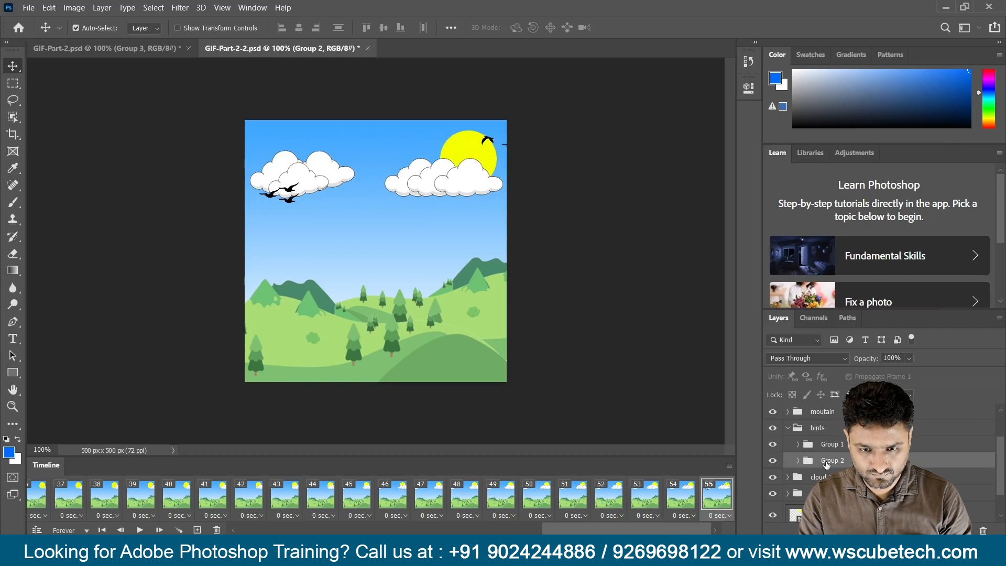
Step: In frame 55, move the Group 1 birds horizontally to the left until they are completely outside the canvas
left_click(828, 445)
key("shift+Left")
key("shift+Left")
key("shift+Left")
key("shift+Left")
key("shift+Left")
key("shift+Left")
key("shift+Left")
key("shift+Left")
key("shift+Left")
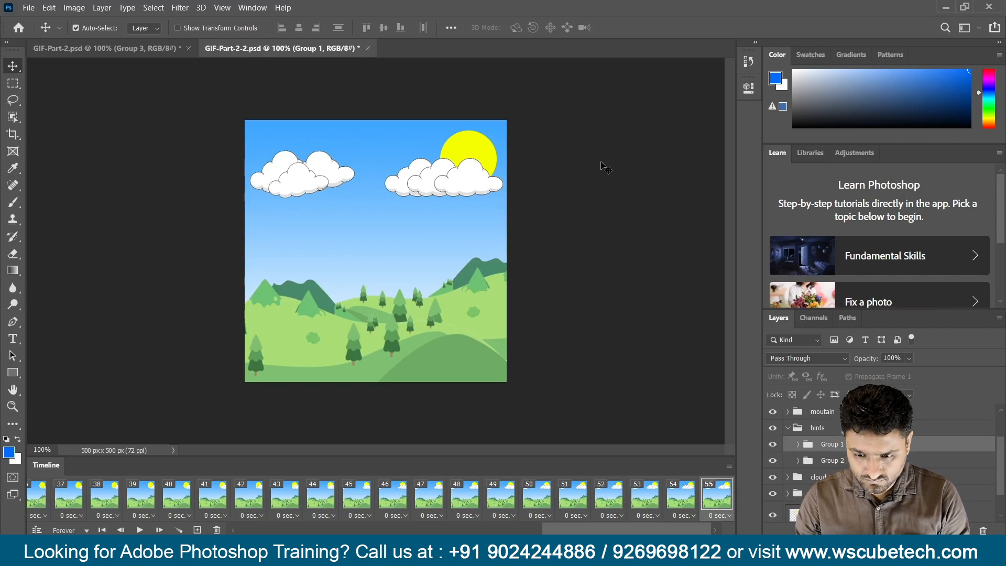
Step: Bring the Group 2 birds to the canvas edge in frame 55, and add frames 56 and 57 with both bird groups stepping inward
left_click(844, 461)
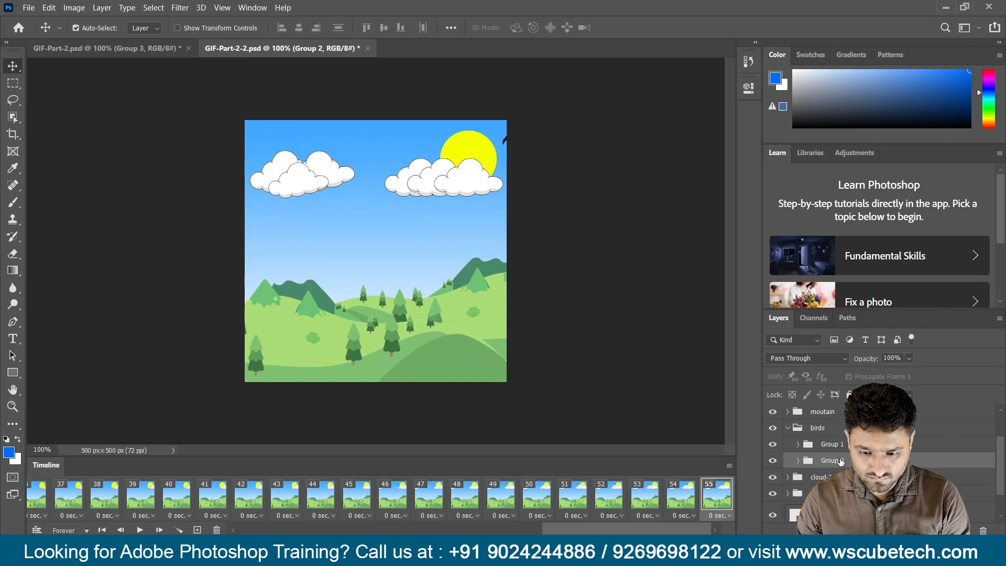
left_click(197, 529)
left_click(828, 444)
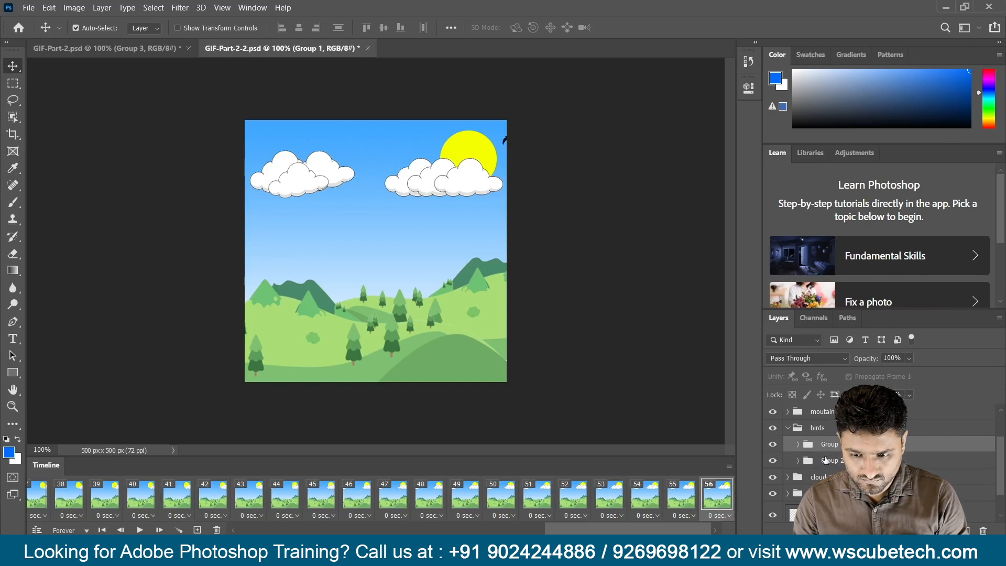
left_click(831, 460)
key("shift+Left")
left_click(197, 529)
key("shift+Left")
left_click(830, 445)
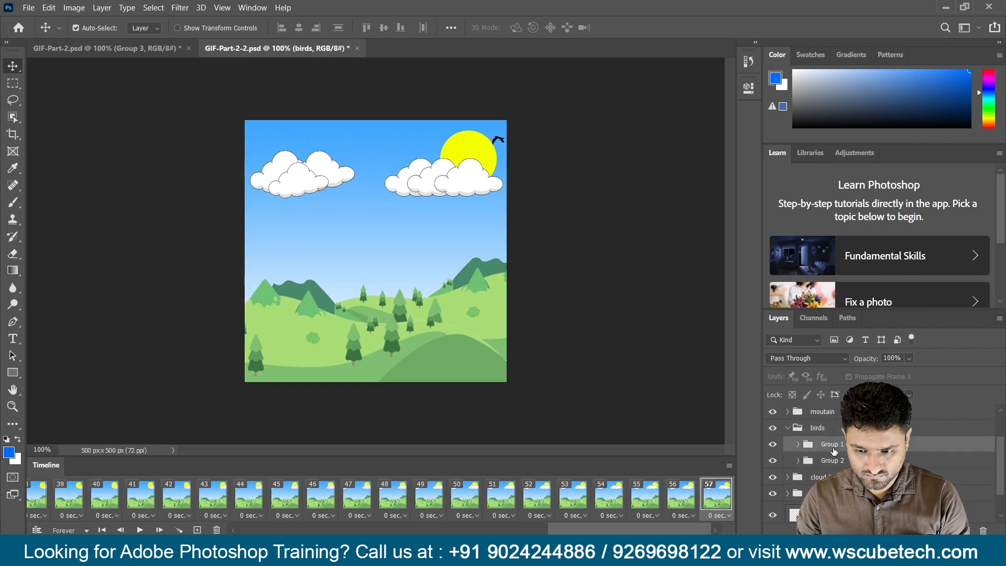
Step: Add frames 58, 59 and 60, moving Group 1 right and Group 2 left by one small step in each frame
left_click(197, 530)
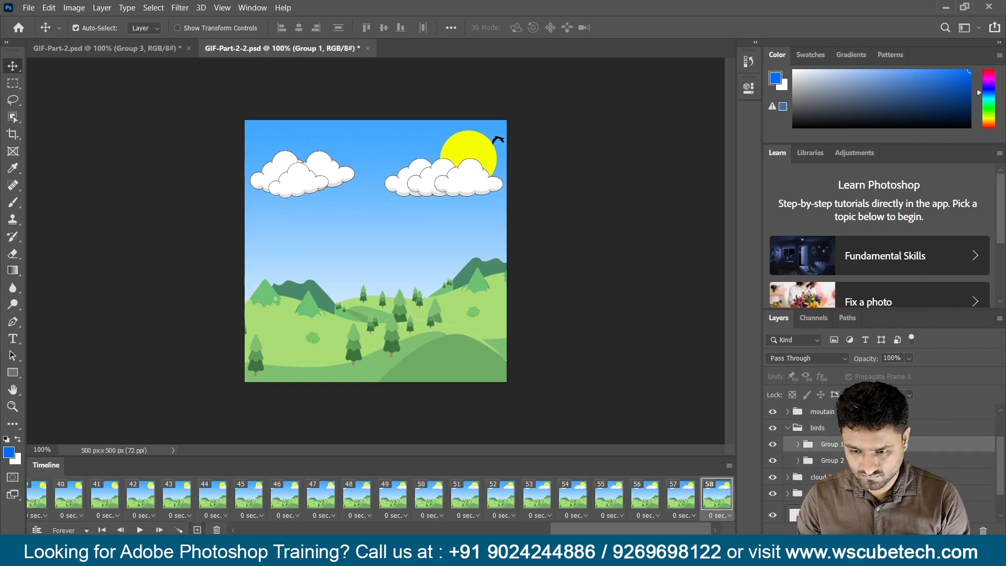
left_click(830, 460)
key("shift+Left")
left_click(197, 530)
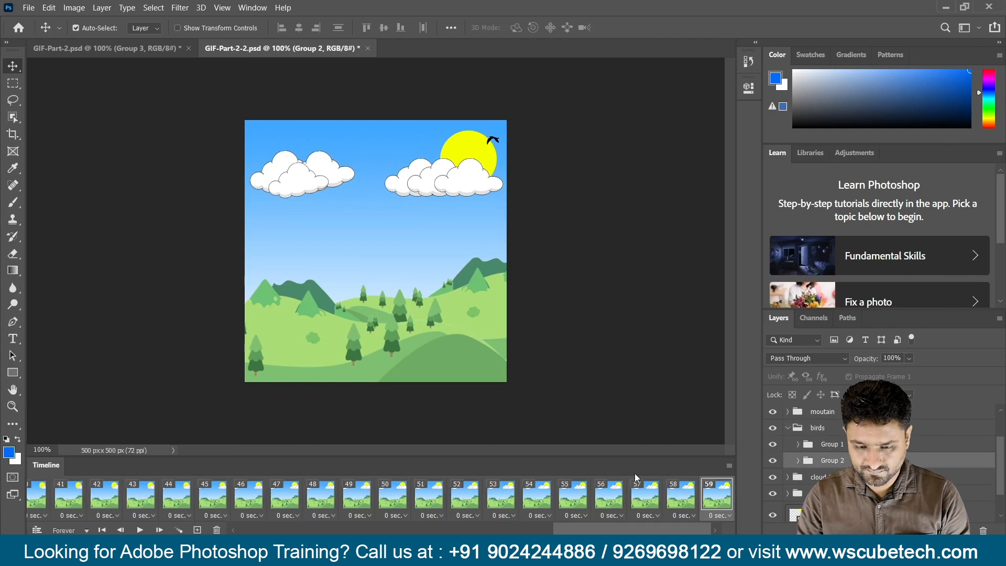
left_click(830, 444)
left_click(197, 530)
left_click(838, 462)
key("shift+Left")
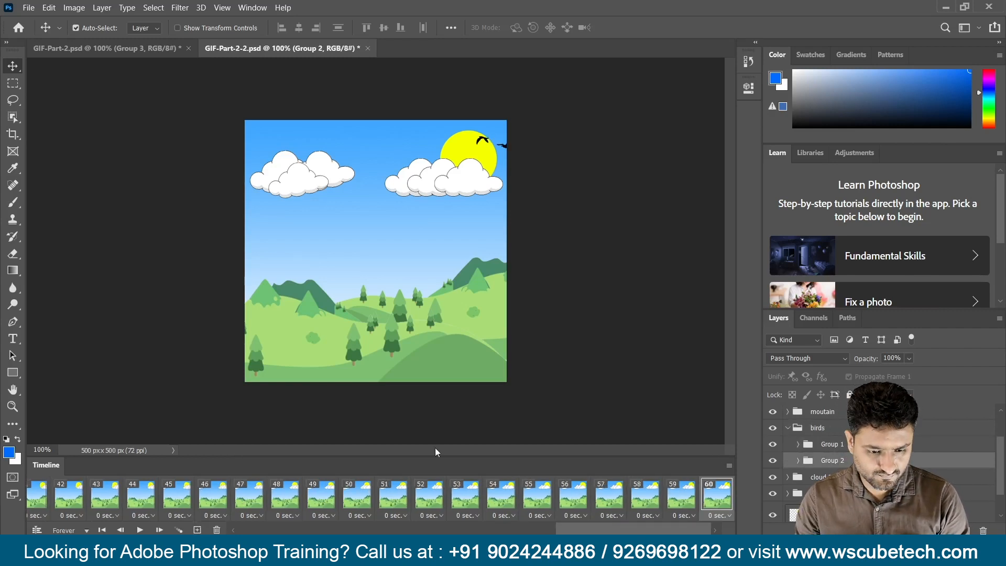
Step: Add frames 61, 62 and 63, shifting both bird groups another step inward from their sides in each frame
left_click(197, 530)
key("shift+Left")
left_click(839, 445)
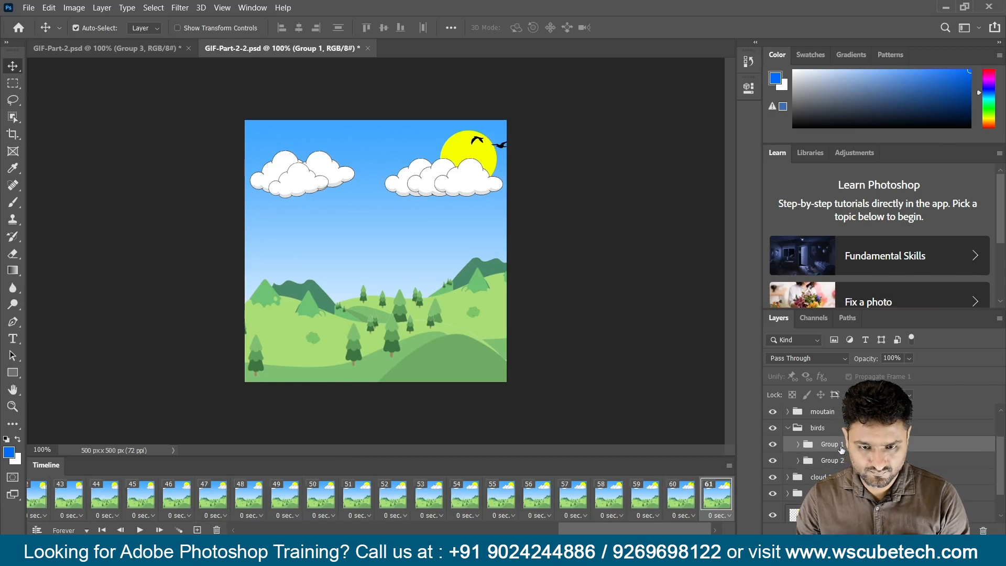
left_click(197, 530)
left_click(828, 462)
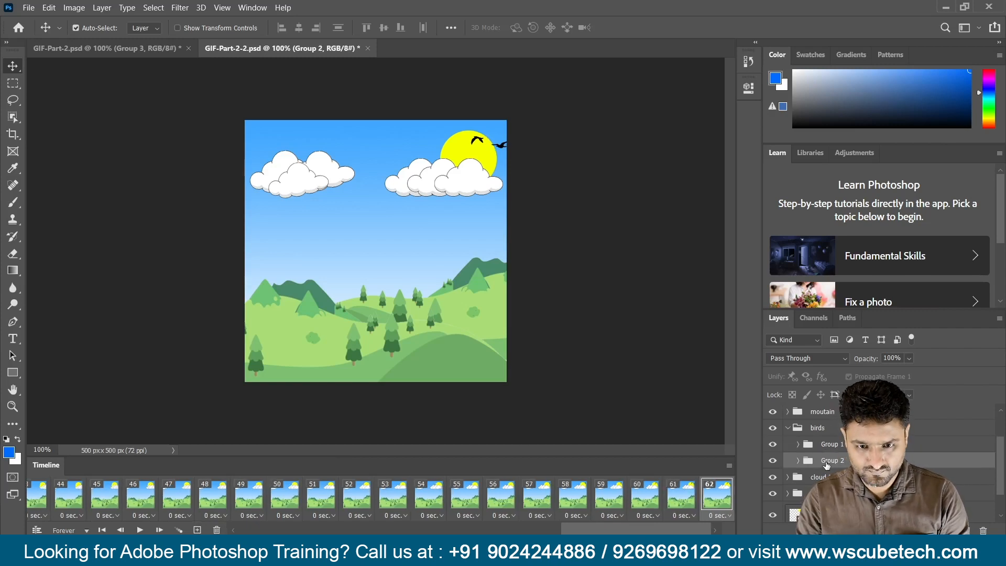
key("shift+Left")
left_click(196, 530)
key("shift+Left")
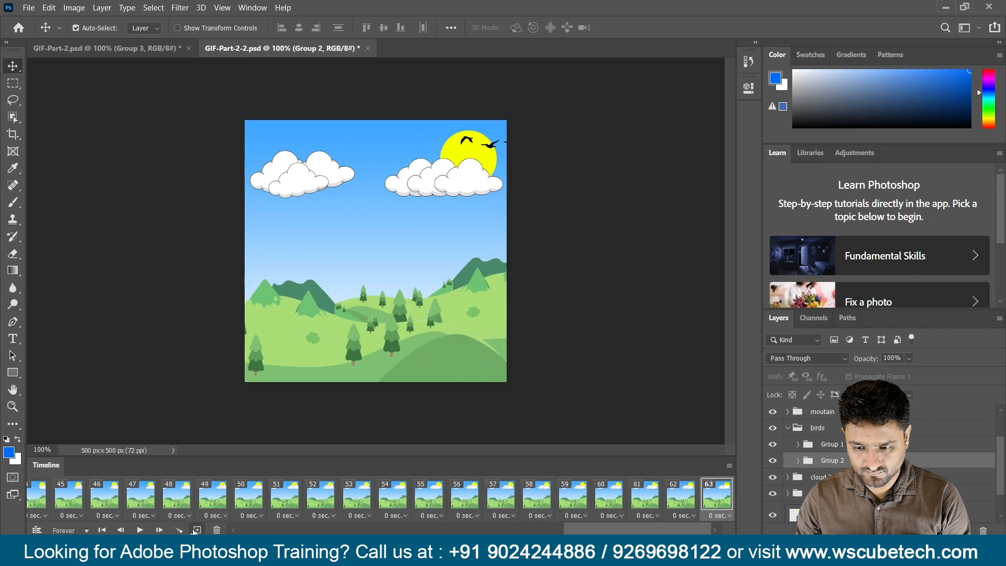
key("alt+bracketright")
Step: Add frames 64 and 65, moving Group 2 one step left and Group 1 one step right in each frame
left_click(196, 530)
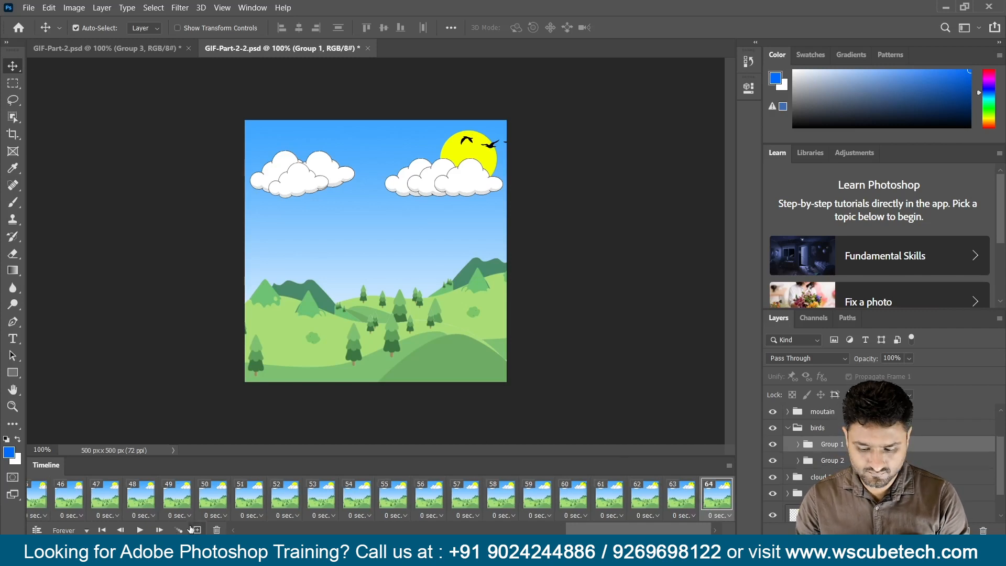
key("alt+bracketleft")
key("shift+Left")
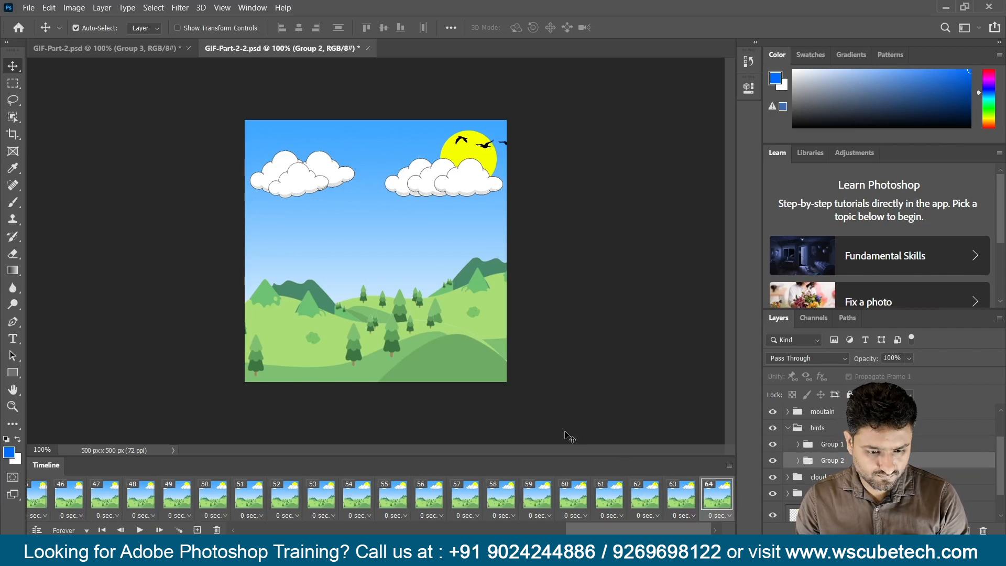
left_click(197, 530)
key("shift+Left")
key("alt+bracketright")
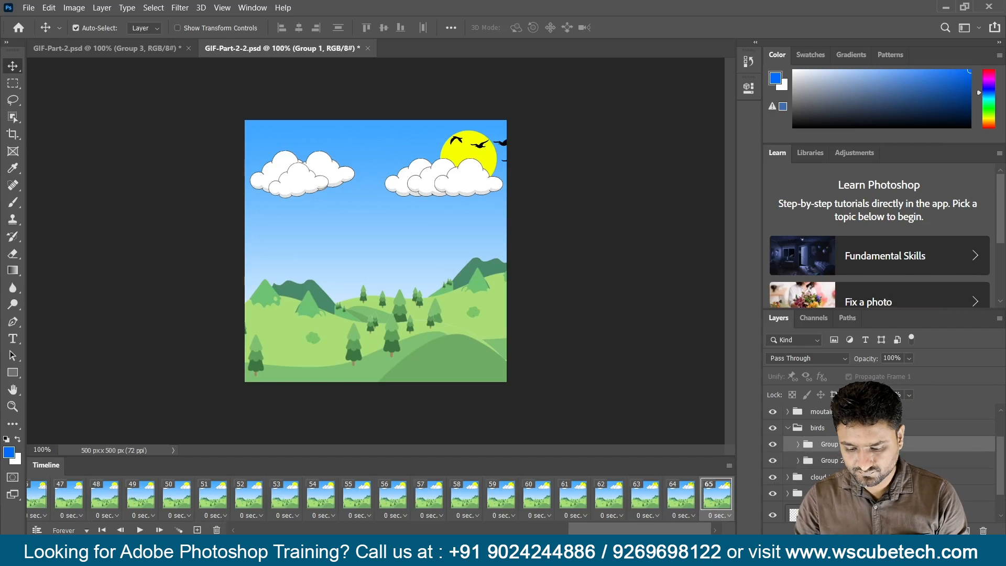
Step: Add frames 66 and 67, bringing both bird groups one more step inward in each frame
left_click(197, 530)
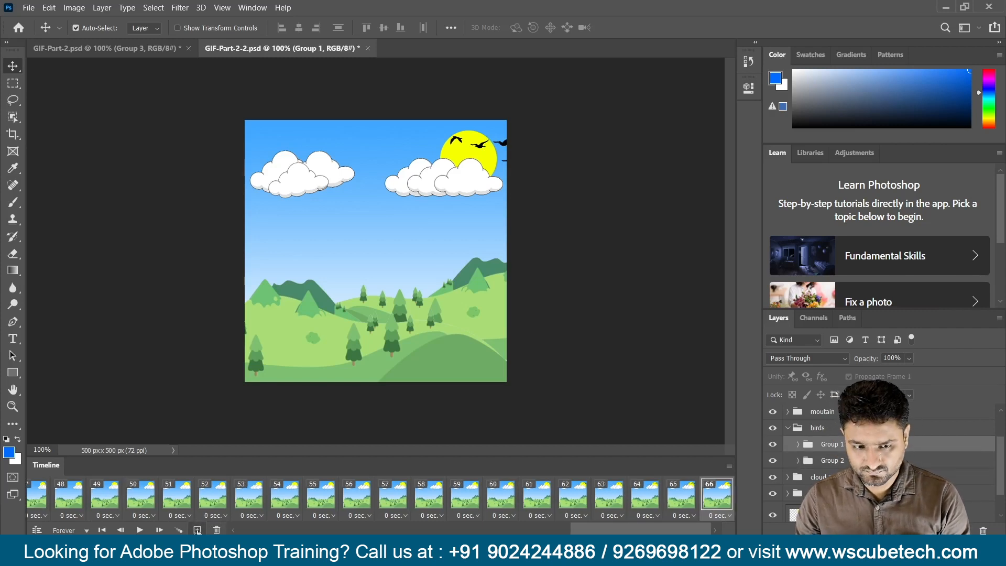
left_click(828, 460)
key("shift+Left")
left_click(197, 530)
key("shift+Left")
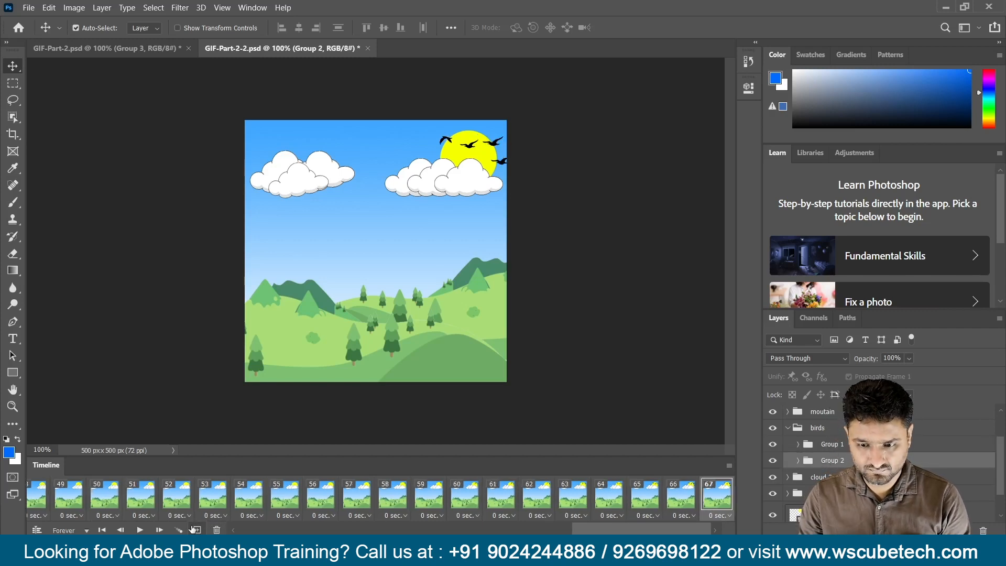
left_click(828, 445)
Step: Add frames 68 and 69, shifting Group 2 further left and Group 1 further right by one step per frame
left_click(197, 530)
left_click(796, 462)
key("shift+Left")
left_click(197, 530)
key("shift+Left")
key("alt+bracketright")
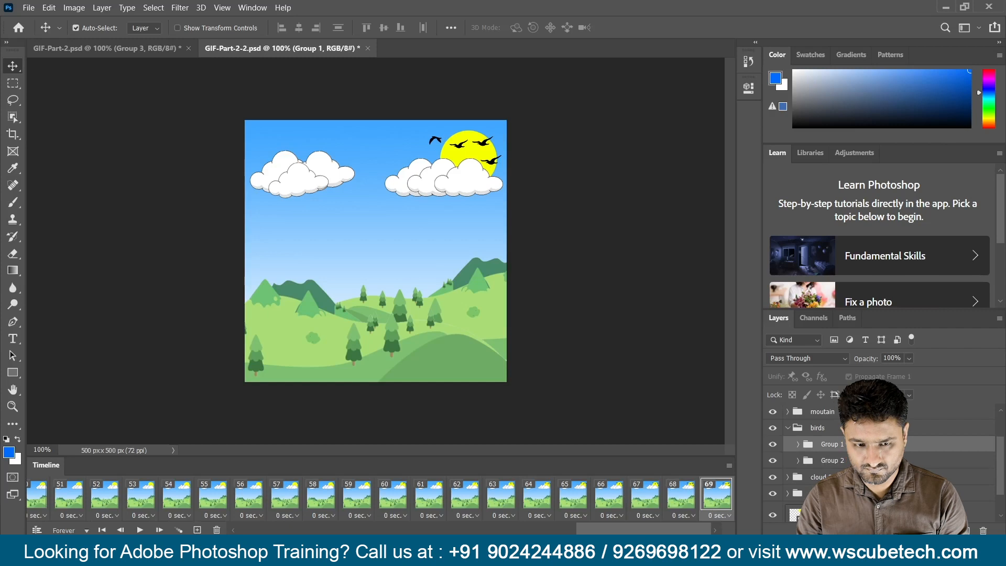
Step: Add frames 70 and 71, moving the Group 1 birds in from the left edge and the Group 2 birds further left
left_click(198, 530)
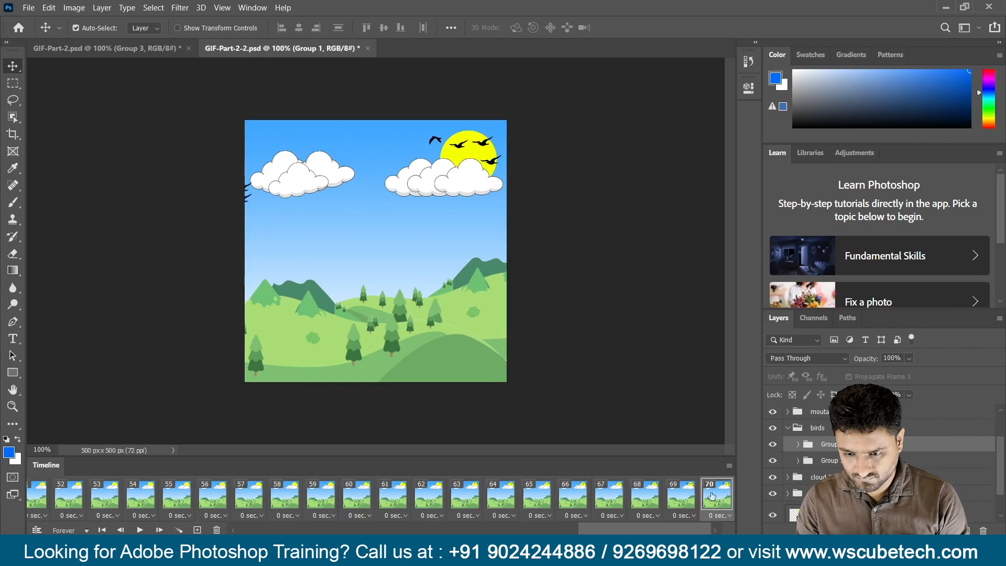
key("alt+bracketleft")
key("shift+Left")
left_click(197, 530)
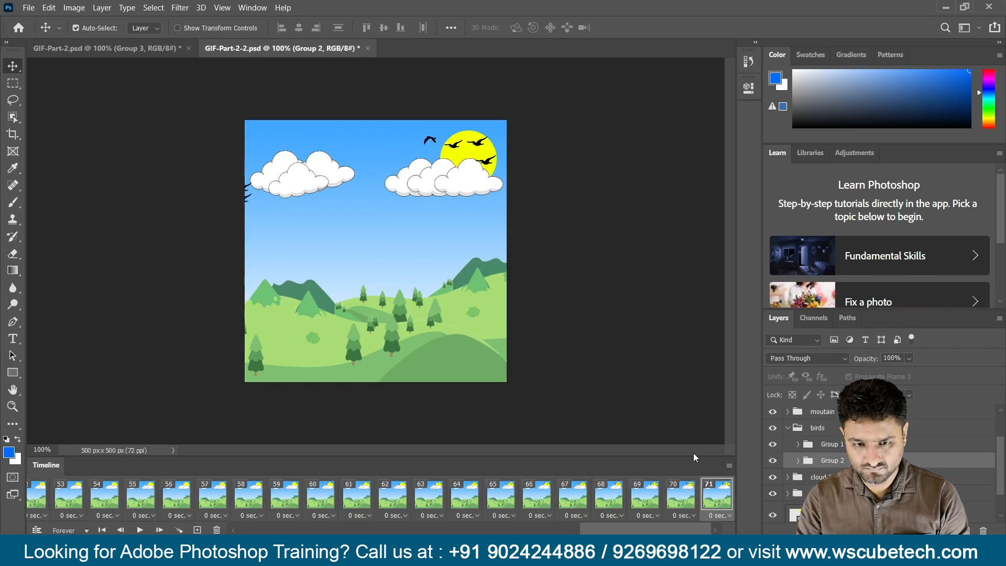
key("shift+Left")
left_click(838, 445)
key("shift+Right")
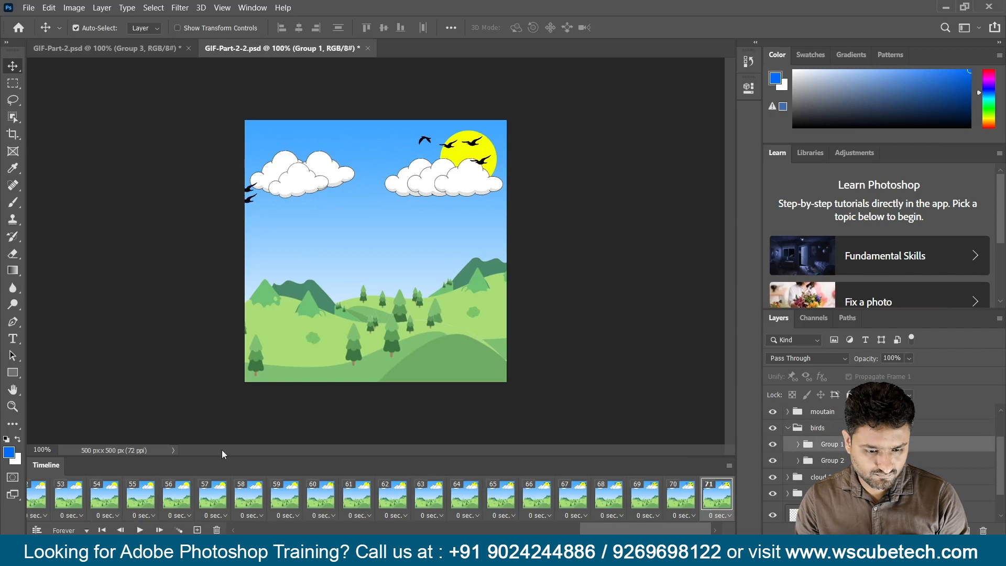
Step: Add frames 72 and 73, moving Group 1 one step right and Group 2 one step left in each frame
left_click(197, 530)
key("shift+Right")
left_click(833, 460)
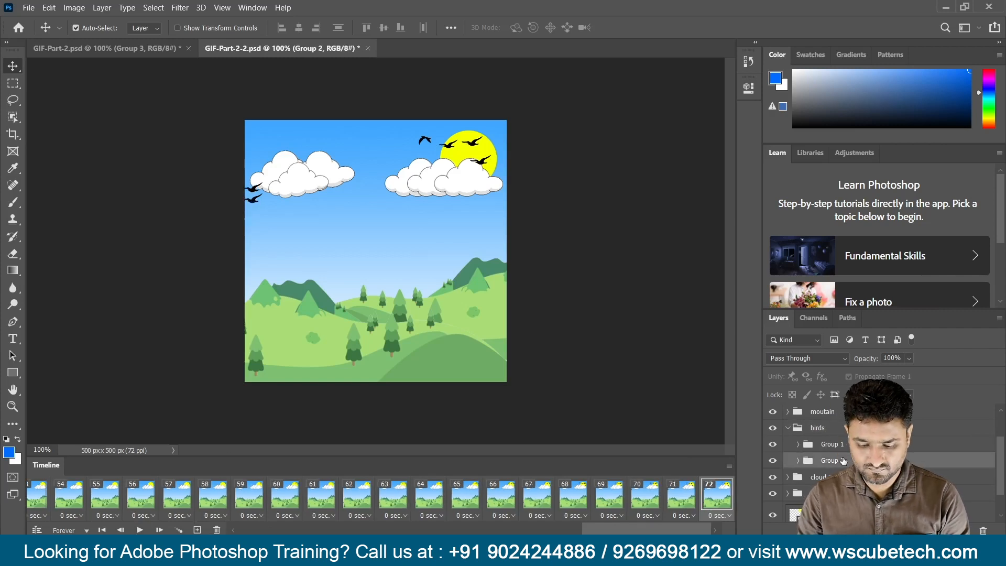
key("shift+Left")
left_click(197, 530)
key("shift+Left")
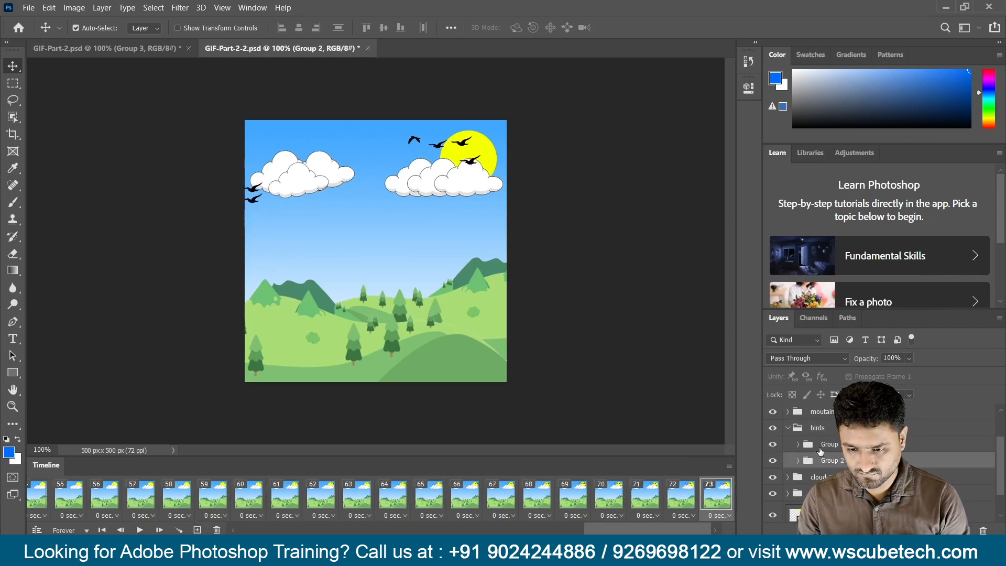
left_click(833, 445)
key("shift+Right")
Step: Add frames 74 and 75, continuing both bird groups one step inward in each frame
left_click(197, 530)
key("shift+Right")
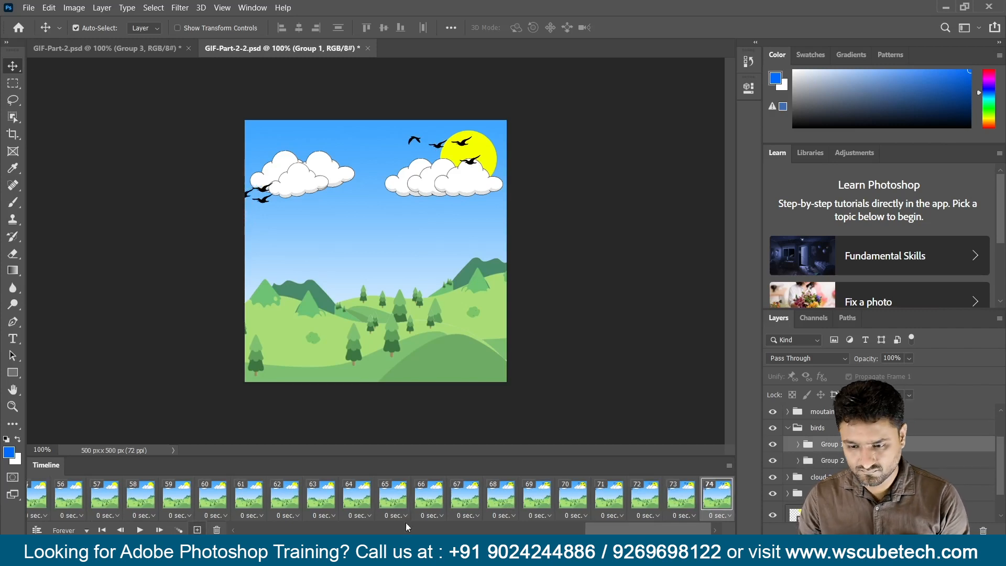
left_click(834, 460)
key("shift+Left")
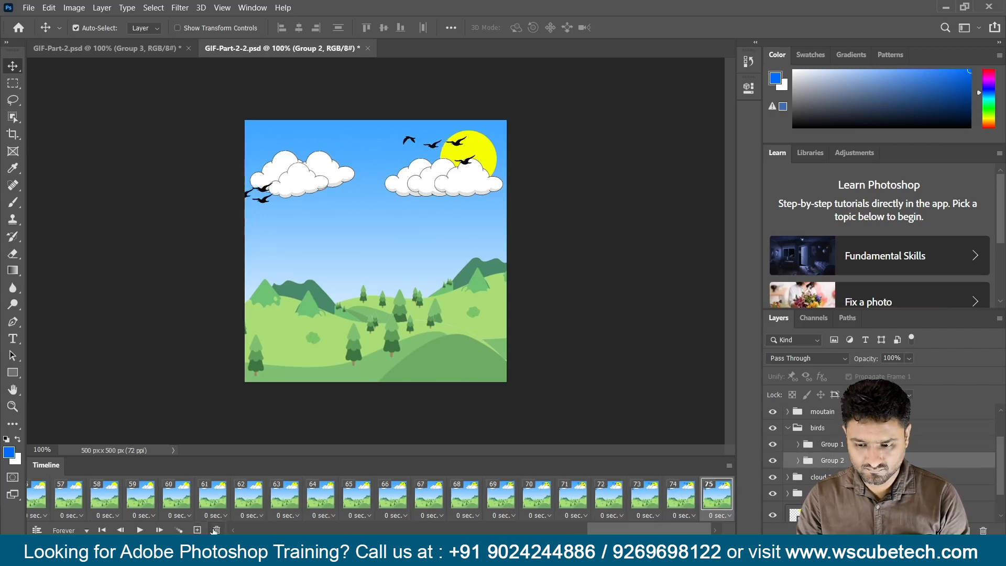
left_click(197, 530)
left_click(717, 495)
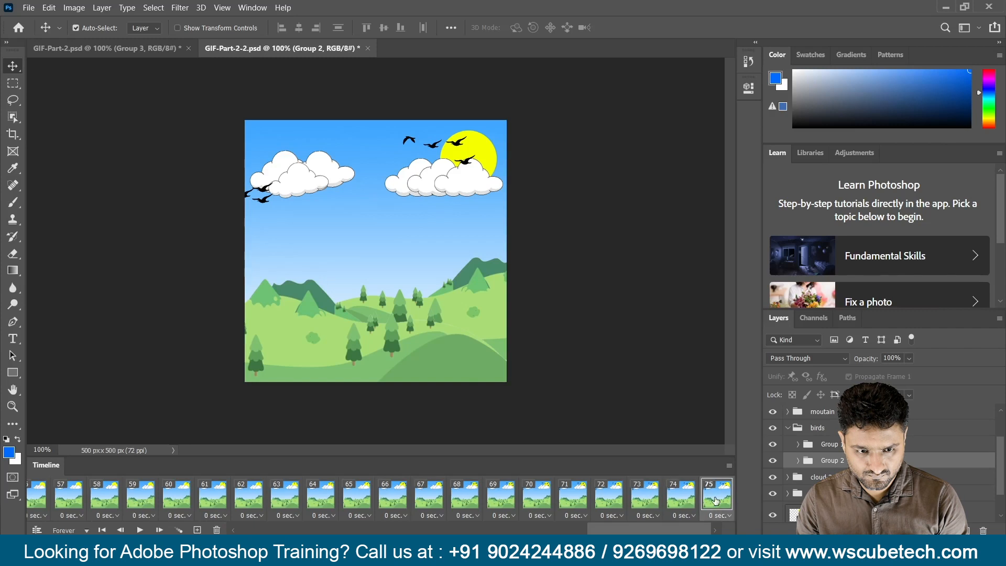
key("shift+Right")
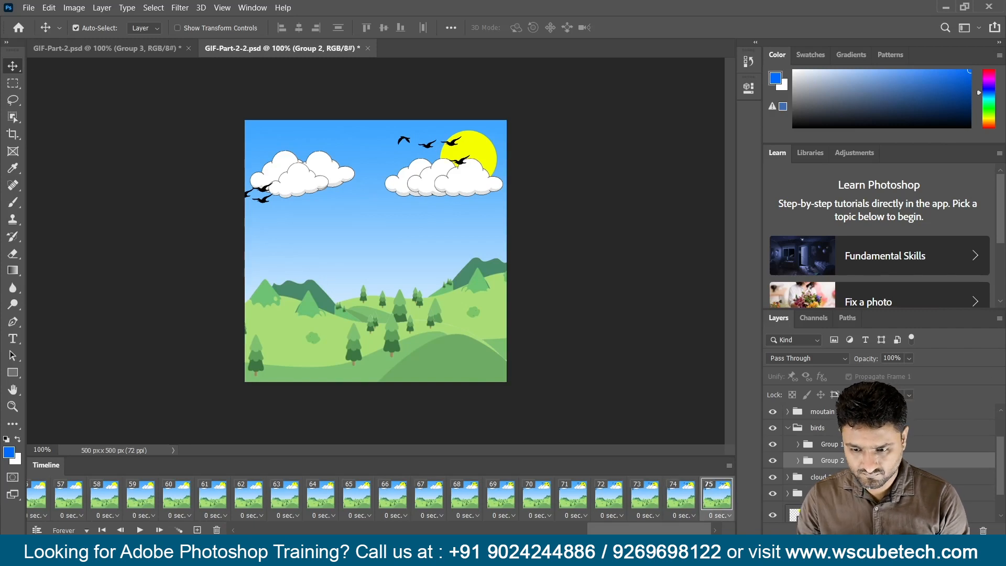
left_click(832, 444)
key("shift+Right")
Step: Add frames 76 and 77, moving Group 1 further right and Group 2 further left by one step per frame
left_click(197, 530)
key("shift+Right")
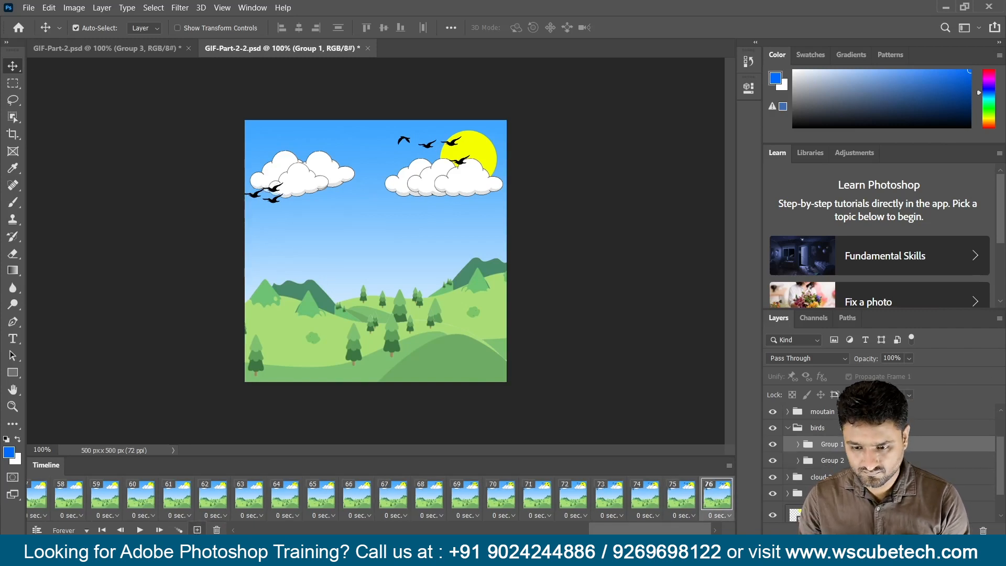
key("alt+bracketleft")
key("shift+Left")
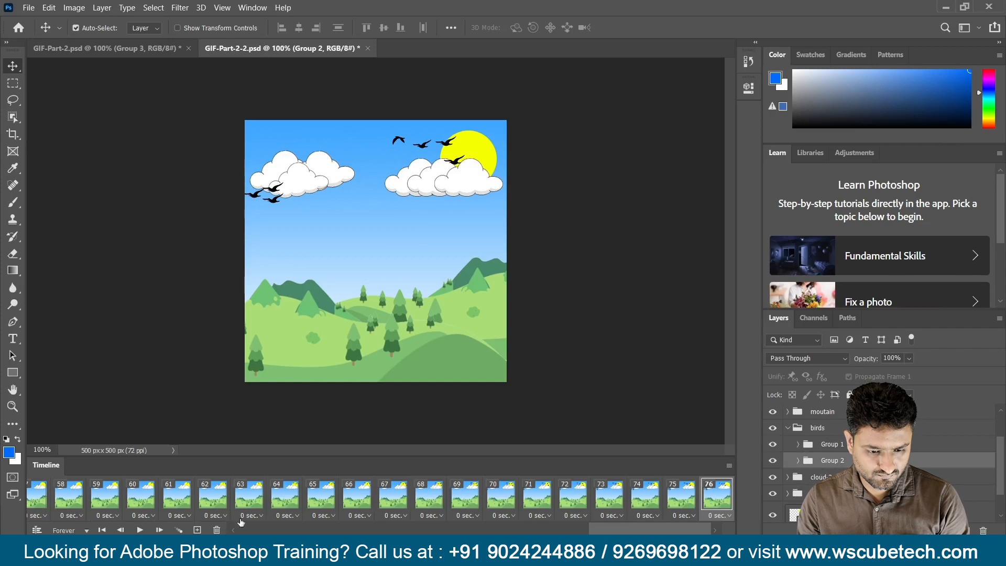
left_click(197, 530)
key("shift+Left")
left_click(849, 444)
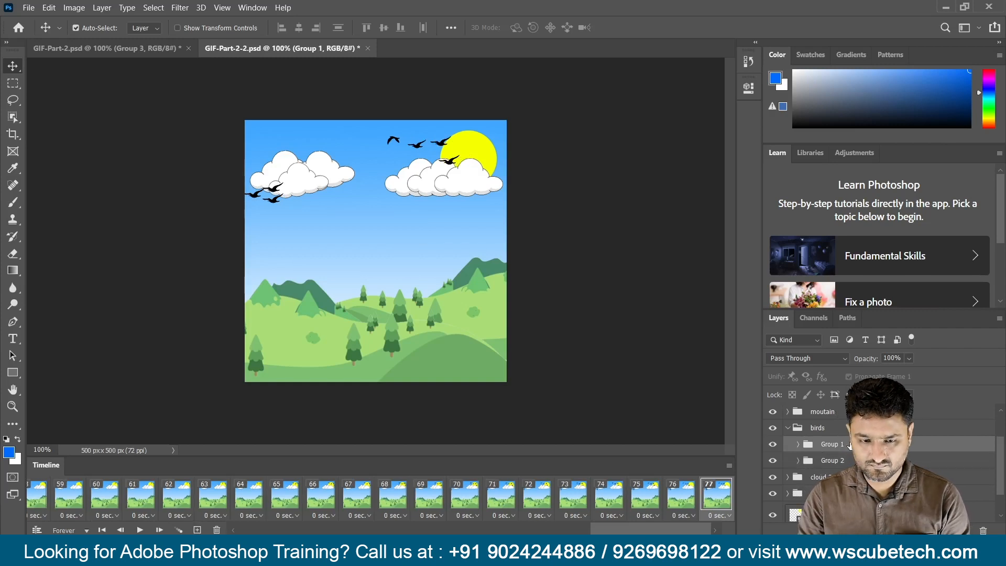
key("shift+Right")
Step: Add frame 78 and move both bird groups one step inward so that all birds are inside the canvas
left_click(197, 530)
key("shift+Right")
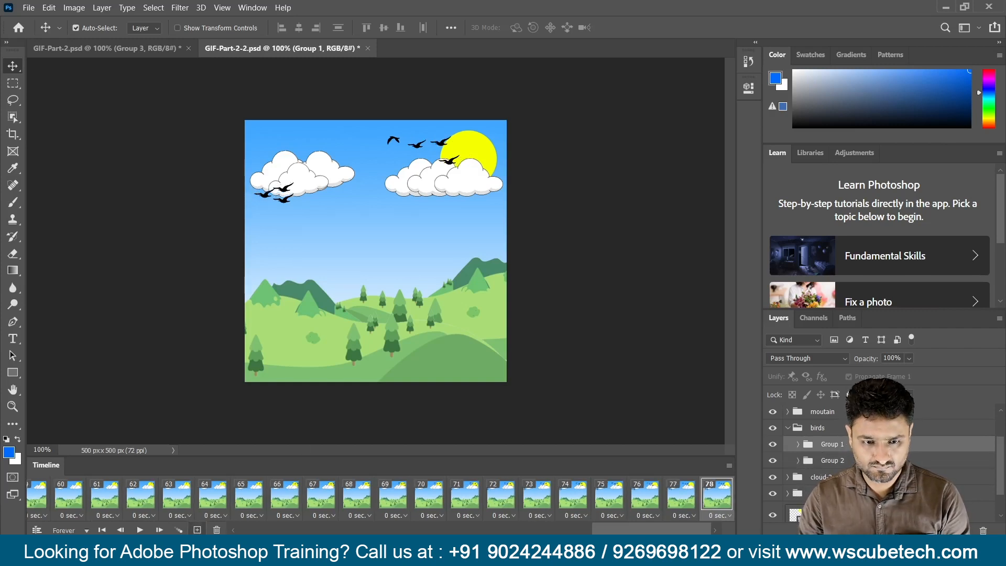
left_click(836, 462)
key("shift+Left")
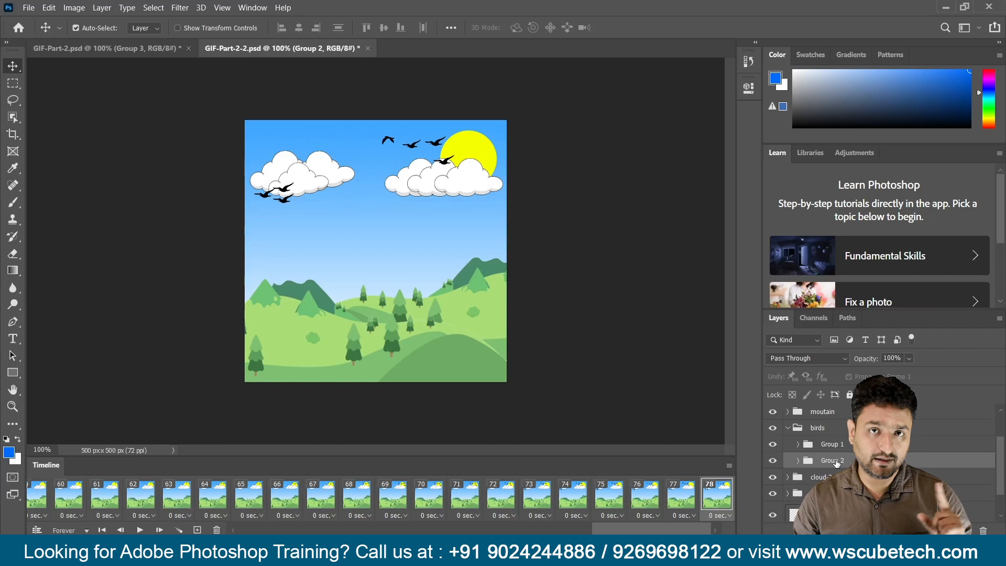
Step: Preview the animation, set its looping option to Once, and play it through again
left_click(140, 530)
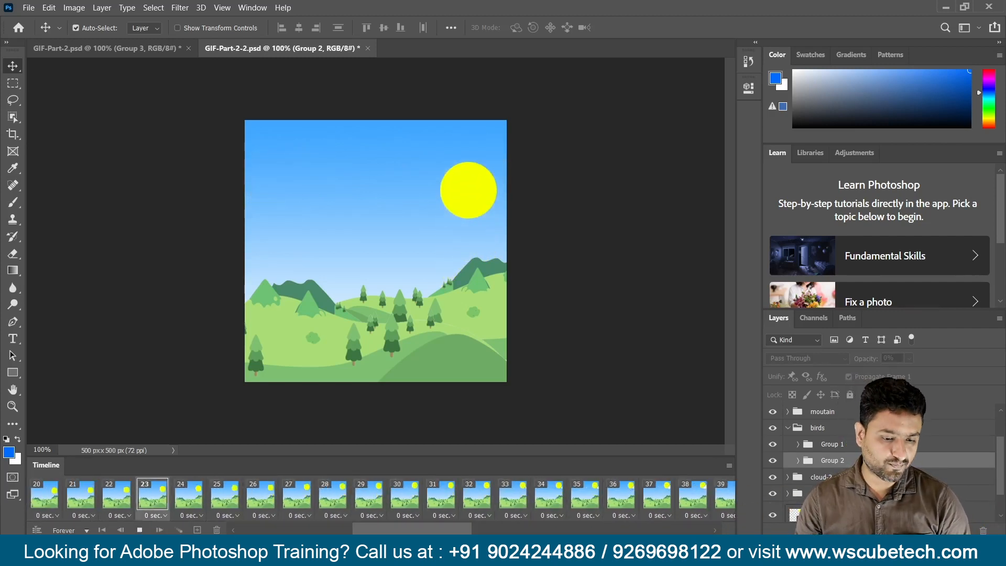
left_click(139, 530)
left_click(87, 530)
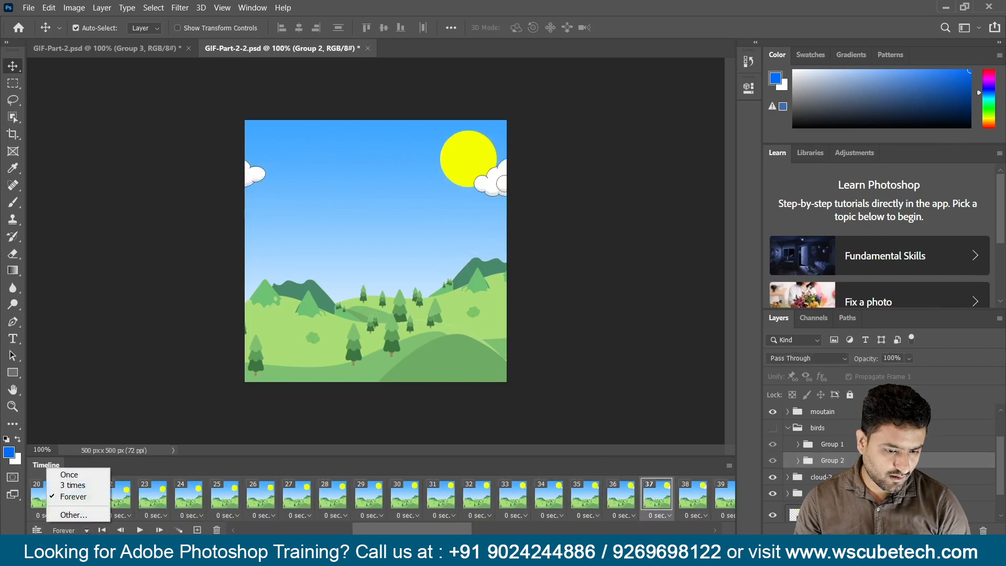
left_click(69, 474)
left_click(140, 530)
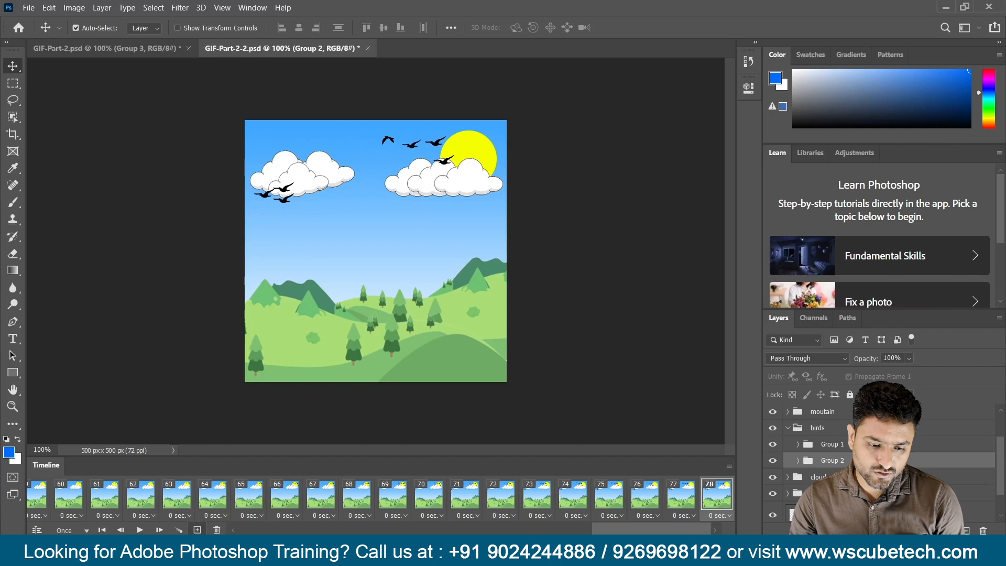
Step: Add frame 79 and make the boy on Layer 5 visible in it
left_click(197, 530)
scroll(948, 448, "down", 1)
scroll(790, 451, "up", 2)
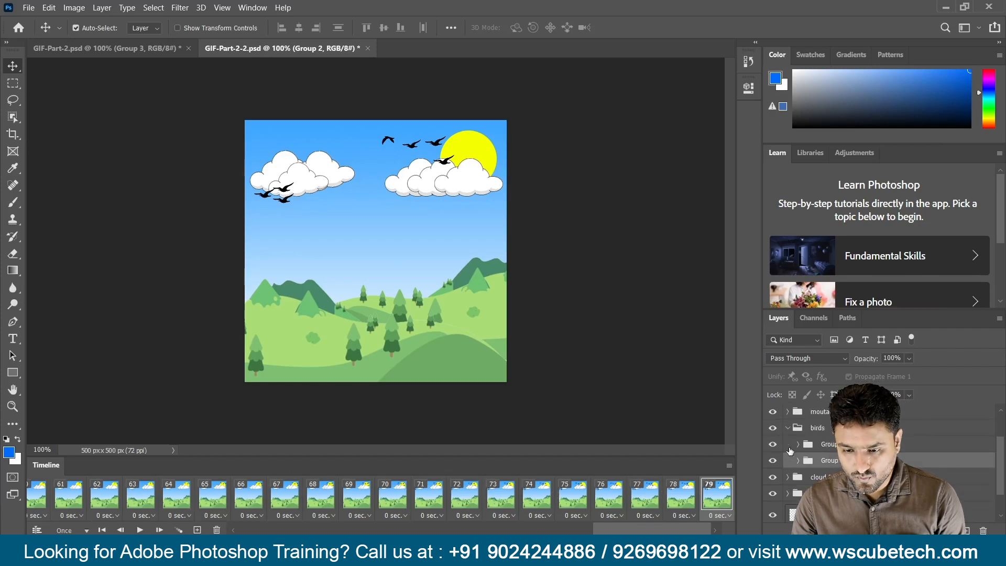
left_click(773, 423)
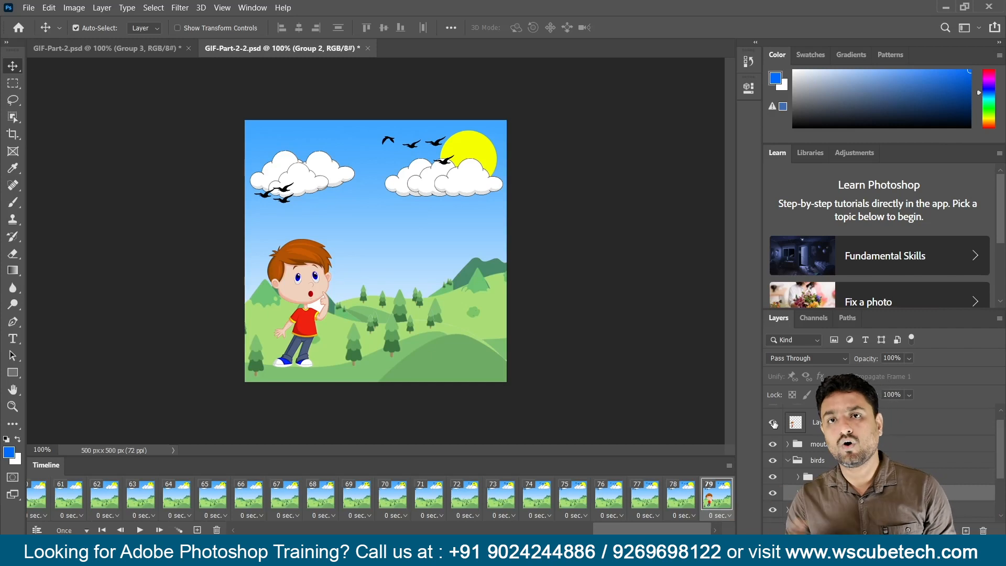
key("shift+Left")
key("shift+Left")
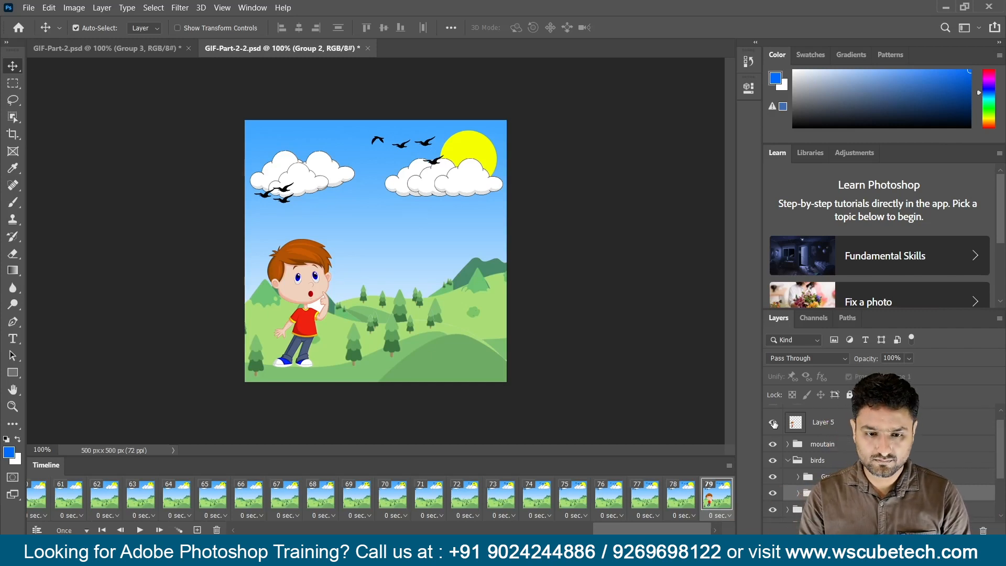
key("shift+Right")
key("shift+Right")
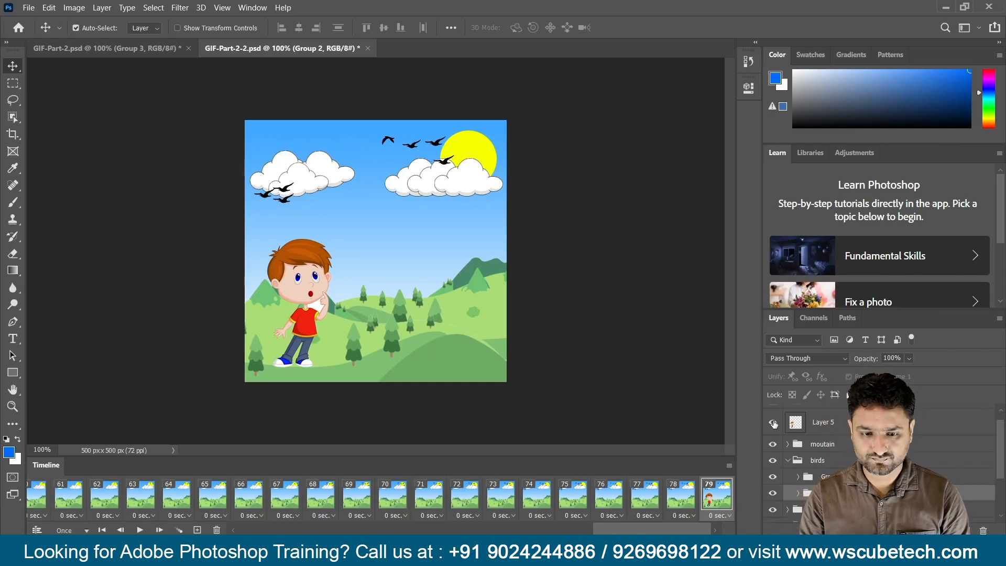
Step: Move the boy on Layer 5 left in frame 79 until he is completely outside the canvas
left_click(825, 424)
key("shift+Left")
key("shift+Left")
key("shift+Left")
key("shift+Left")
key("shift+Left")
key("shift+Left")
key("shift+Left")
key("shift+Left")
key("shift+Left")
key("shift+Left")
key("shift+Left")
key("shift+Left")
key("shift+Left")
key("shift+Left")
key("shift+Left")
key("shift+Left")
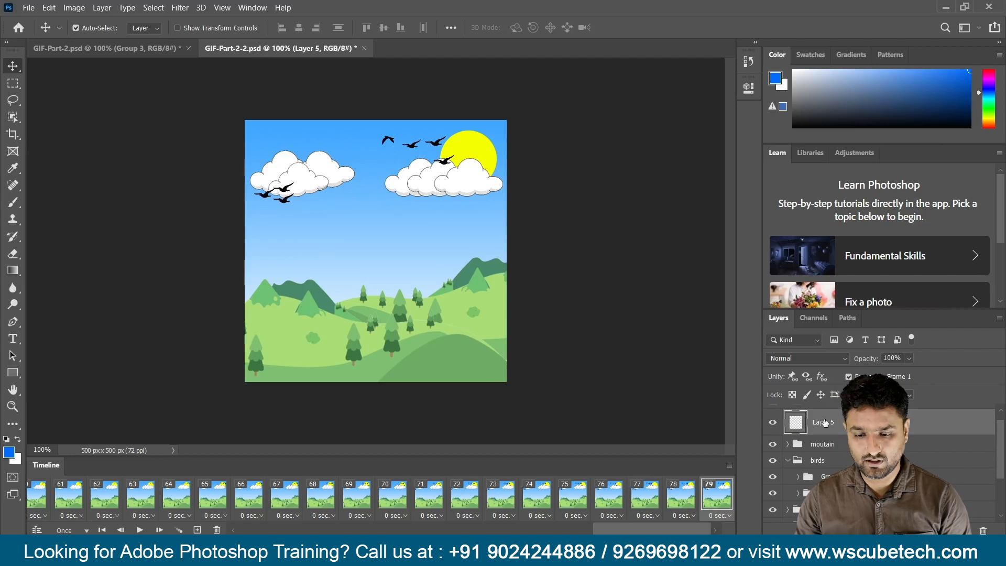
Step: Check frame 78 and move Layer 5 one step right in frame 79 so the boy's edge enters the canvas
left_click(679, 503)
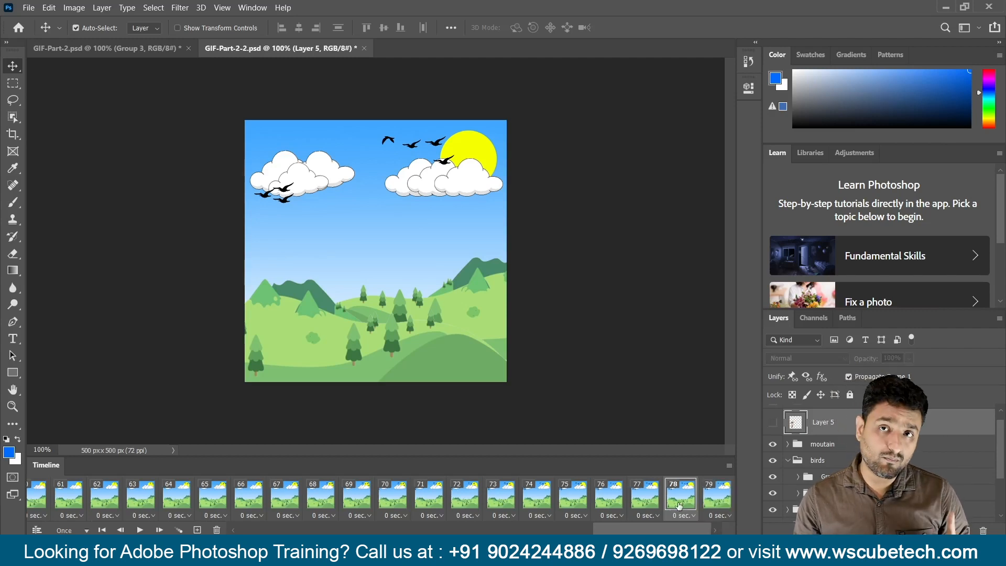
left_click(712, 499)
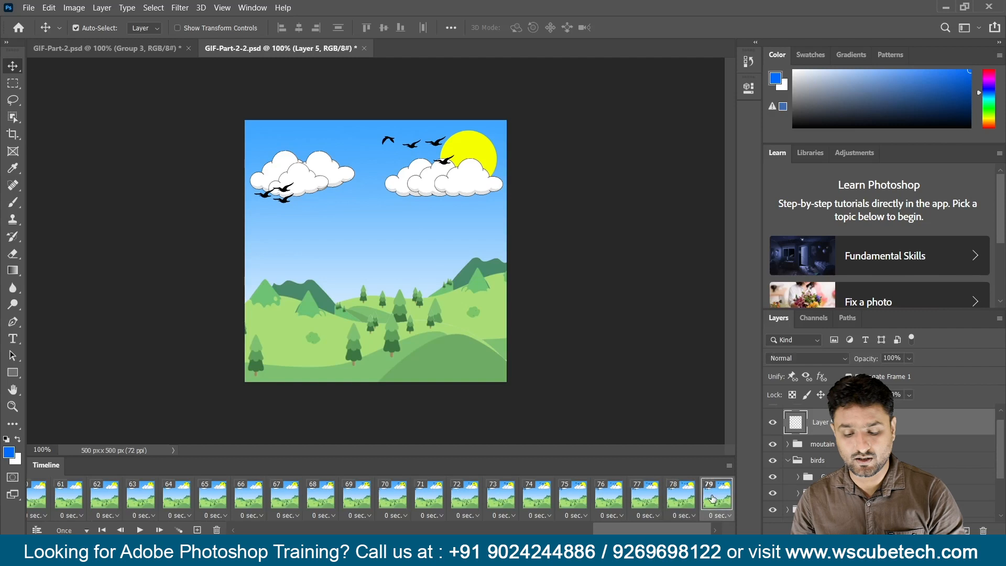
key("shift+Right")
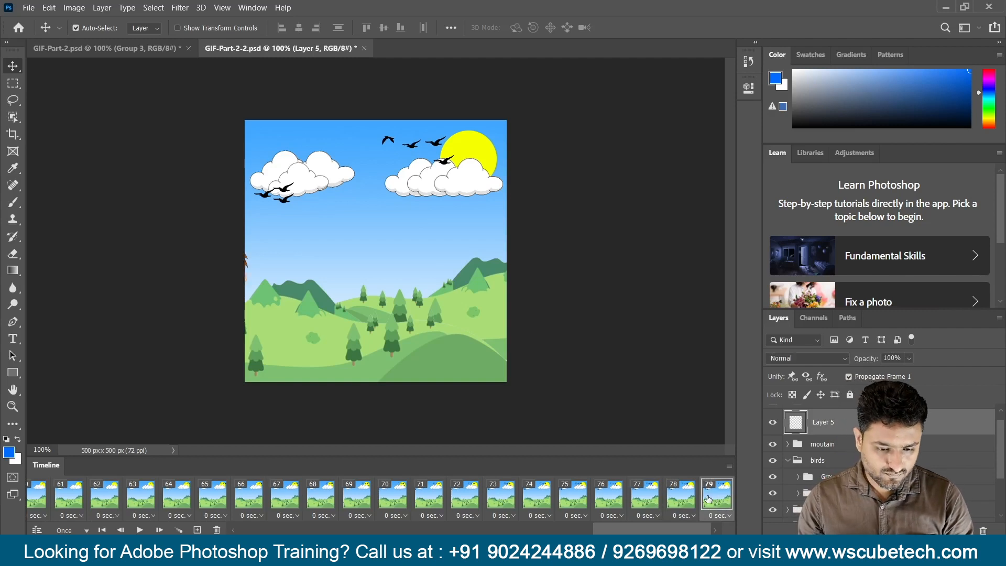
Step: Add frames 80, 81, 82 and 83, moving the boy on Layer 5 one step further right in each
left_click(197, 529)
key("shift+Right")
left_click(197, 530)
key("shift+Right")
left_click(197, 530)
key("shift+Right")
left_click(197, 530)
key("shift+Right")
Step: Add frames 84, 85 and 86, continuing the boy's movement one step right per frame
left_click(197, 530)
key("shift+Right")
left_click(197, 530)
key("shift+Right")
left_click(197, 530)
key("shift+Right")
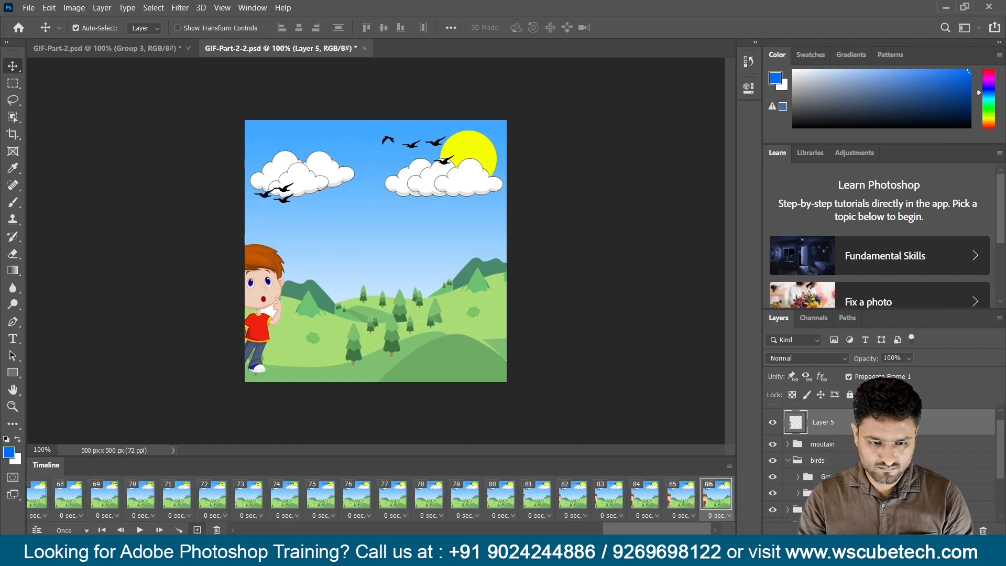
Step: Add frames 87, 88 and 89, moving Layer 5 one step right in each and one extra step in frame 89
left_click(197, 529)
key("shift+Right")
left_click(197, 530)
key("shift+Right")
left_click(195, 530)
key("shift+Right")
left_click(178, 530)
key("Escape")
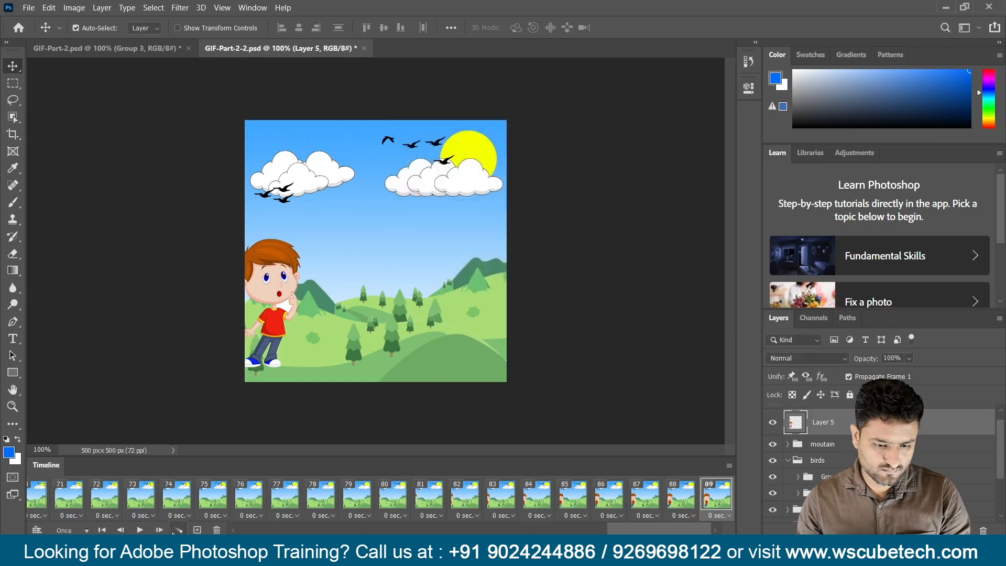
key("shift+Right")
Step: Add frames 90 to 93, moving the boy one step further right in each frame
left_click(197, 530)
key("shift+Right")
left_click(197, 530)
key("shift+Right")
left_click(197, 529)
key("shift+Right")
left_click(197, 530)
key("shift+Right")
Step: Add frames 94, 95 and 96, moving Layer 5 one step right in each, and play the animation
left_click(197, 530)
key("shift+Right")
left_click(197, 530)
key("shift+Right")
left_click(198, 530)
key("shift+Right")
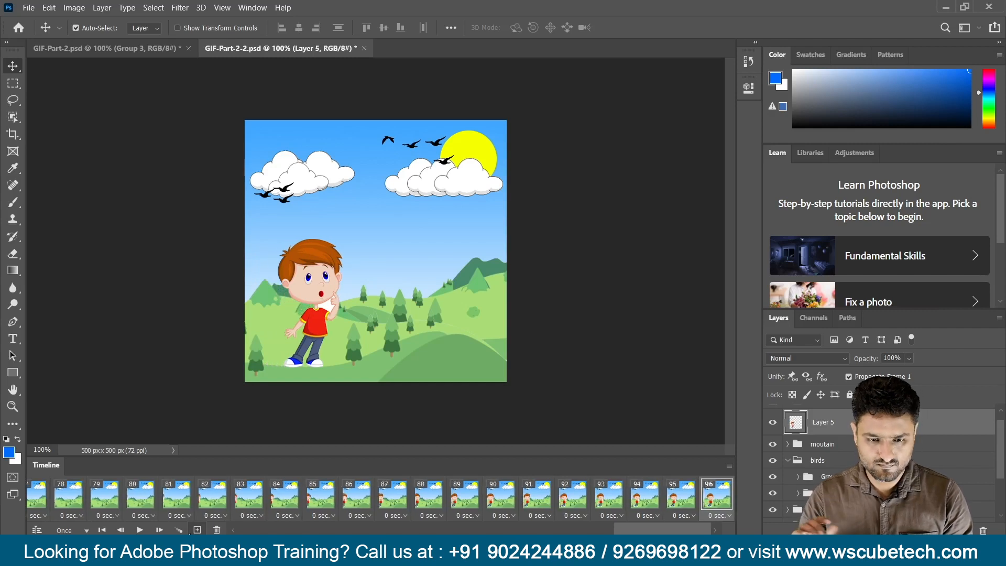
left_click(141, 530)
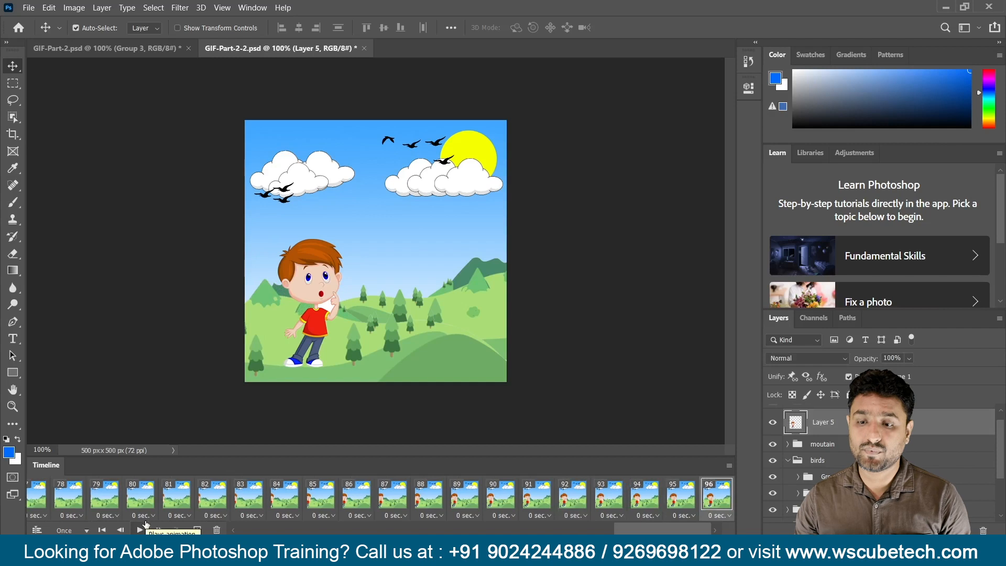
Step: Add frame 97 and make the COMMENT group visible in it
left_click(197, 530)
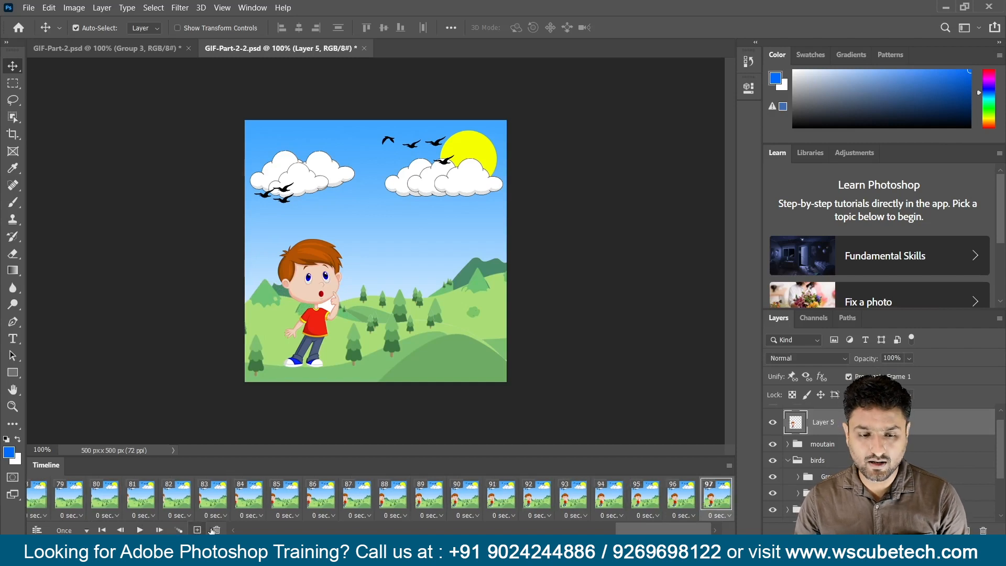
scroll(783, 418, "up", 1)
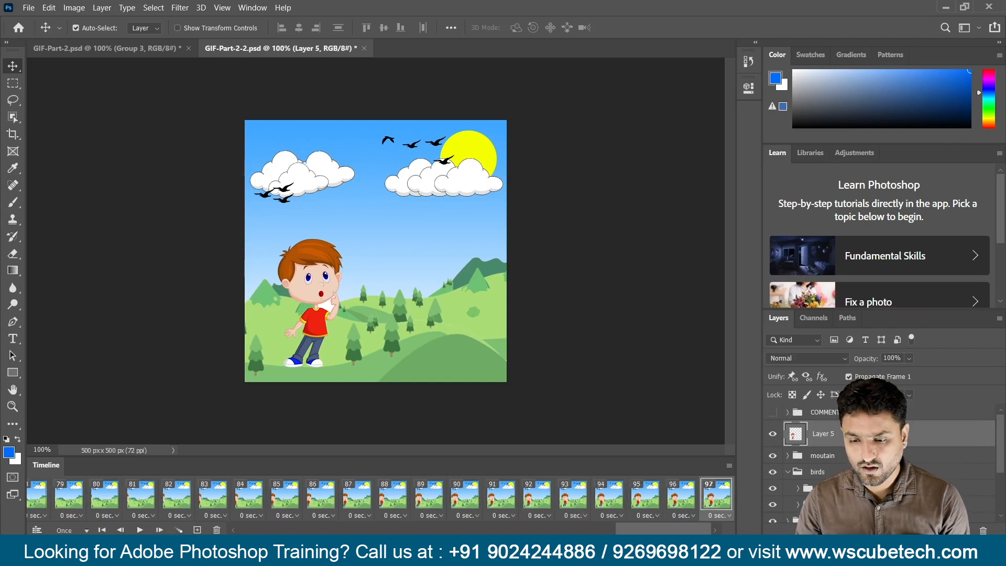
left_click(773, 413)
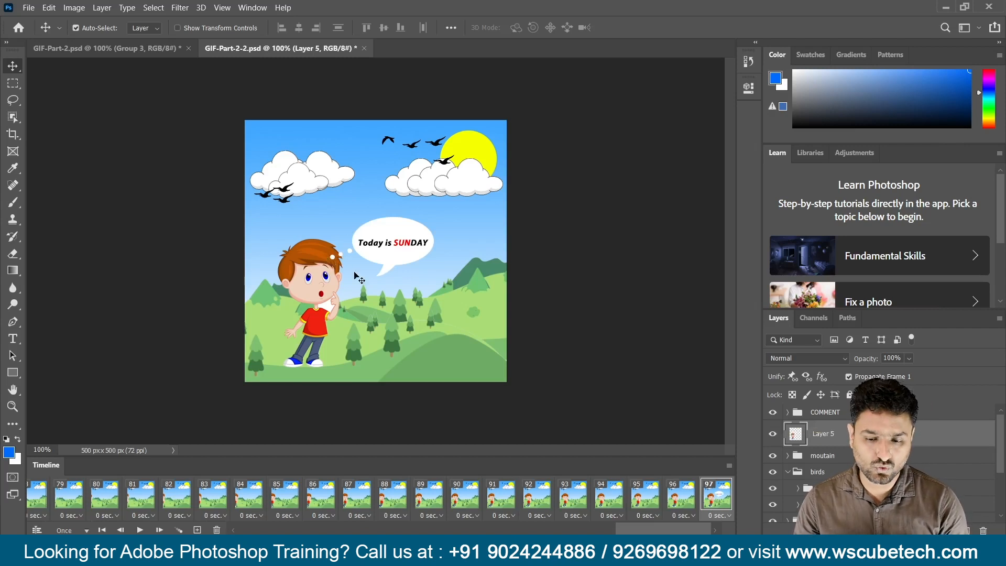
Step: Toggle the COMMENT group in frames 96, 95, 94 and 93 to compare the boy's distance from the speech bubble
left_click(682, 504)
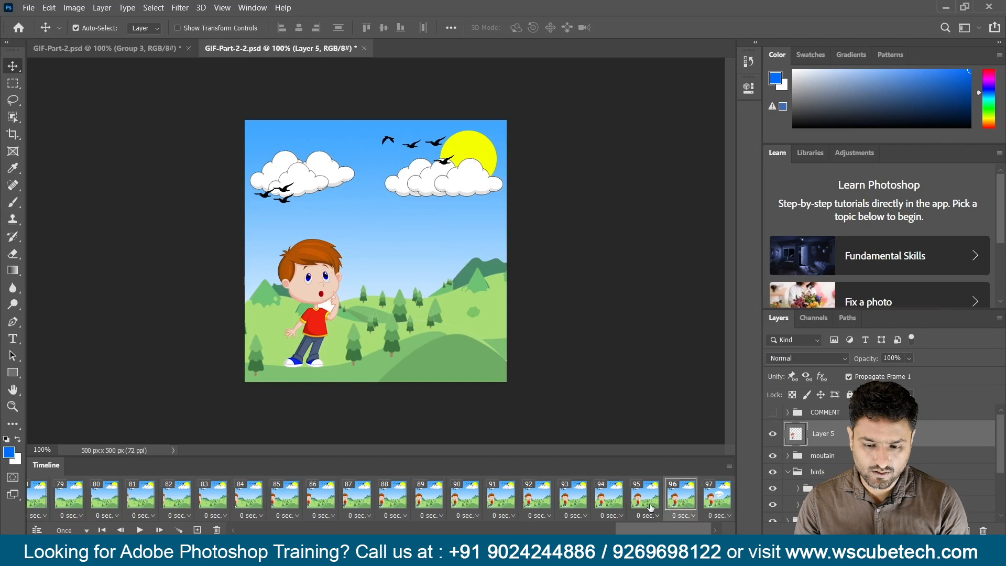
left_click(773, 413)
left_click(649, 502)
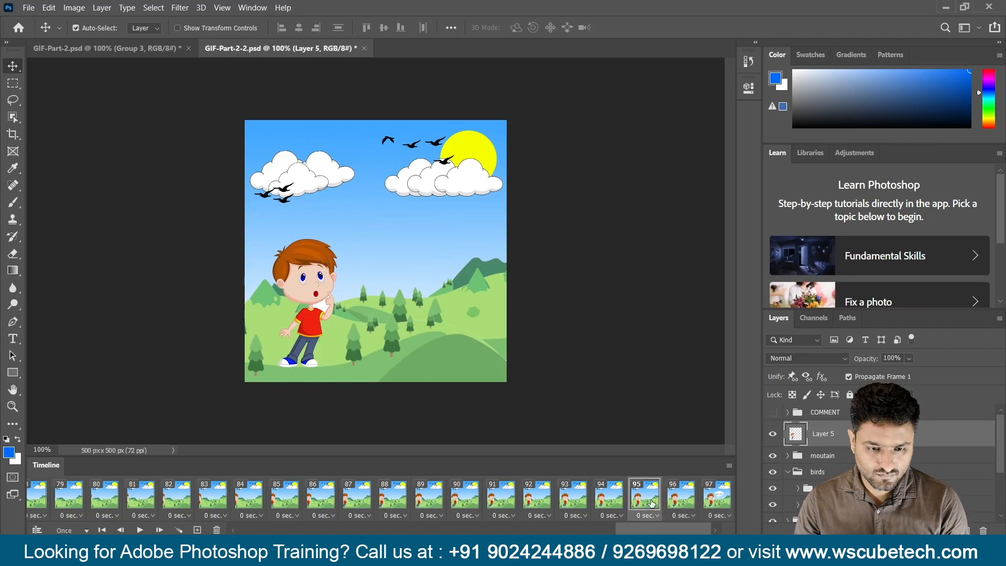
left_click(773, 413)
left_click(773, 412)
left_click(601, 505)
left_click(773, 413)
left_click(773, 413)
left_click(572, 504)
left_click(774, 414)
left_click(774, 412)
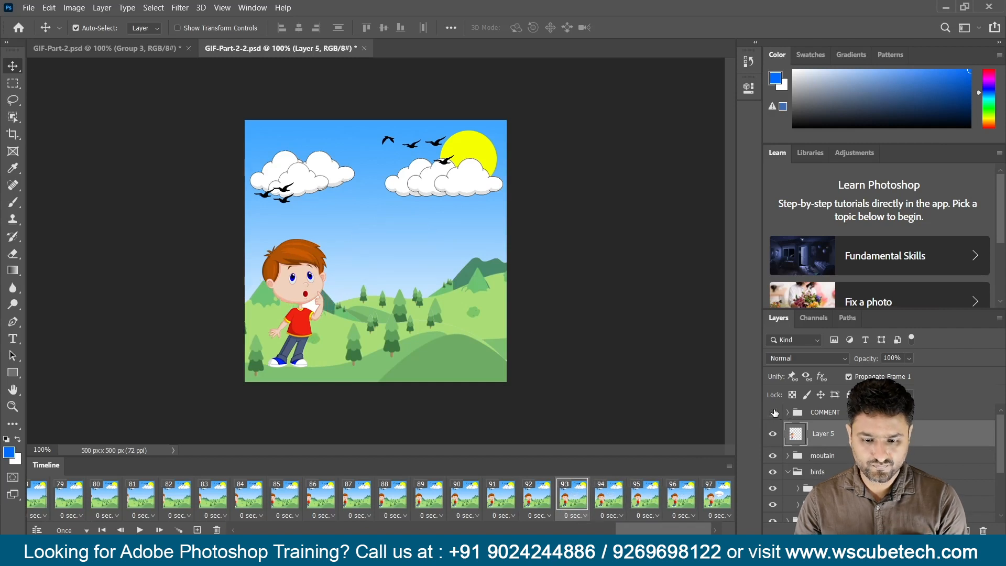
Step: Delete frames 94 to 97 from the animation
left_click(607, 504)
left_click(713, 502, "shift")
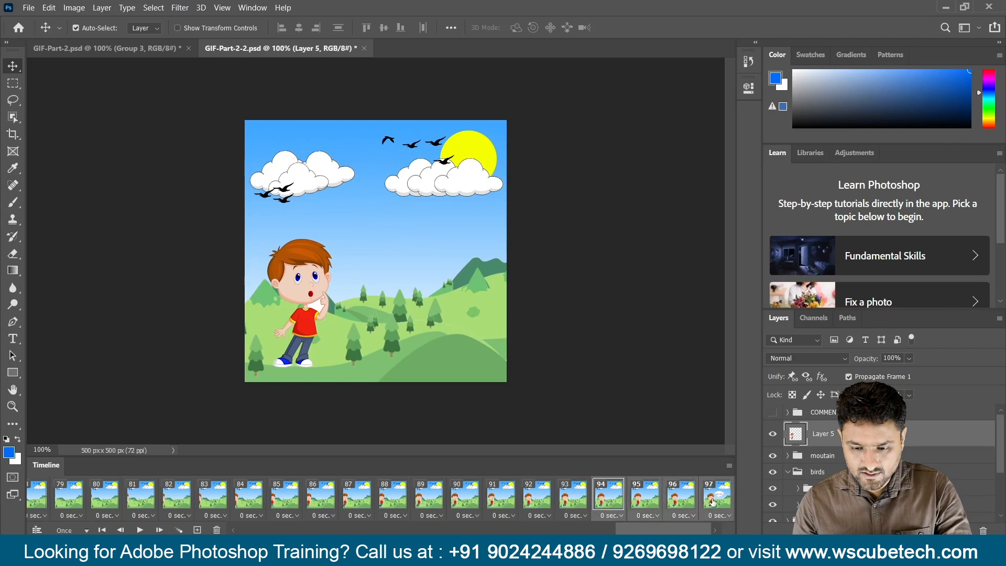
left_click(216, 530)
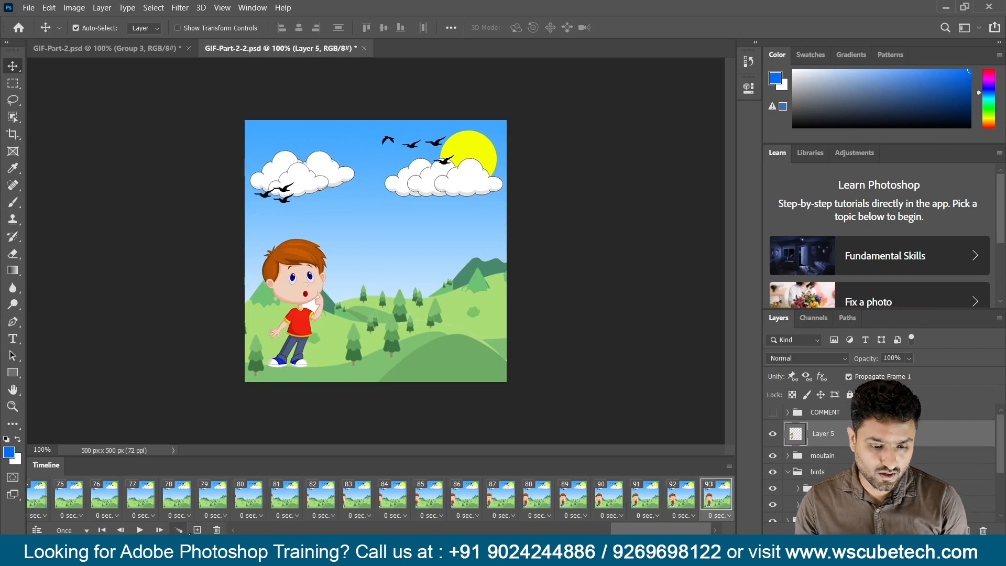
Step: Add a new frame 94, make the COMMENT group visible in it, and expand the group's layers
left_click(197, 530)
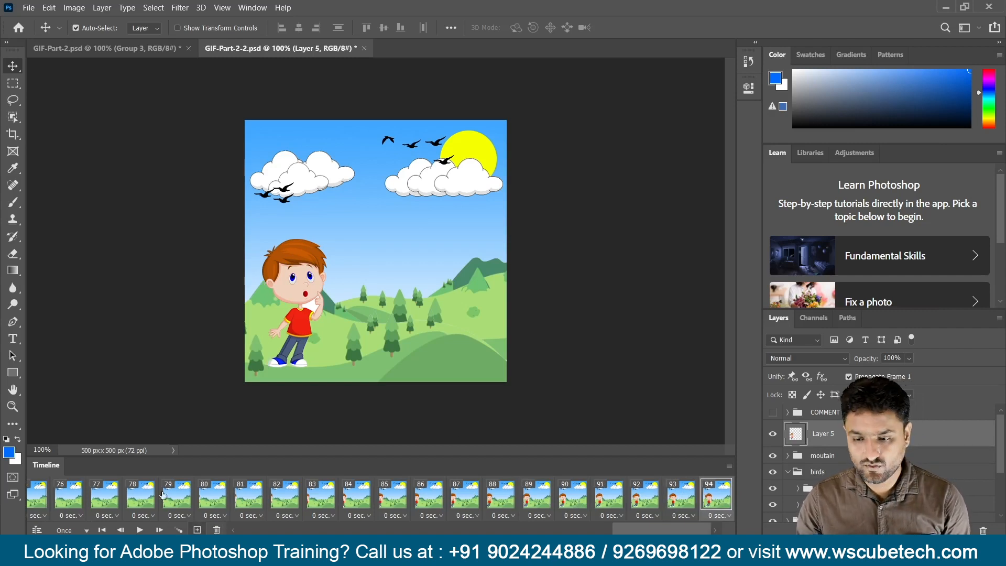
left_click(773, 412)
left_click(787, 412)
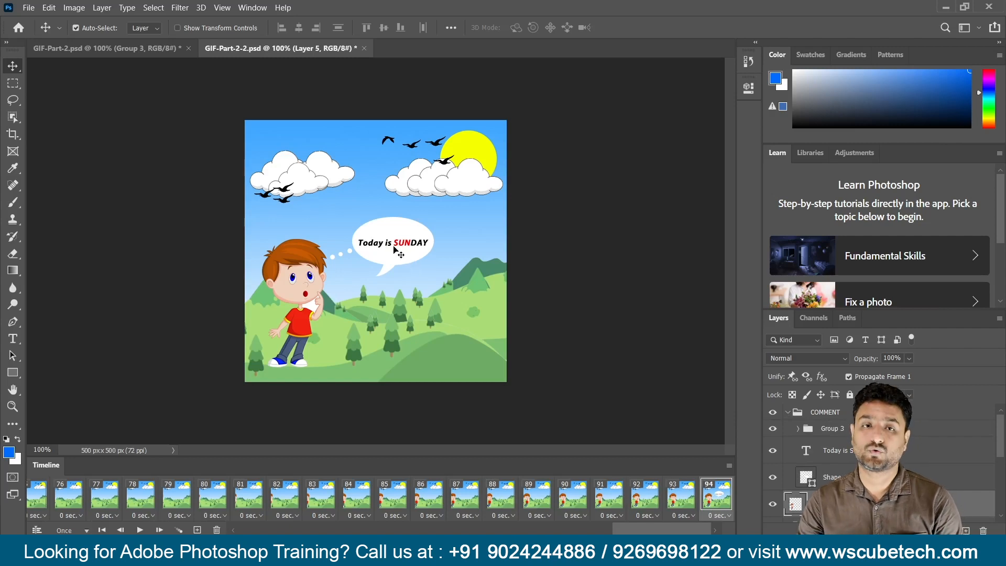
Step: Play the finished reference animation in GIF-Part-2.psd and return to GIF-Part-2-2.psd
left_click(65, 46)
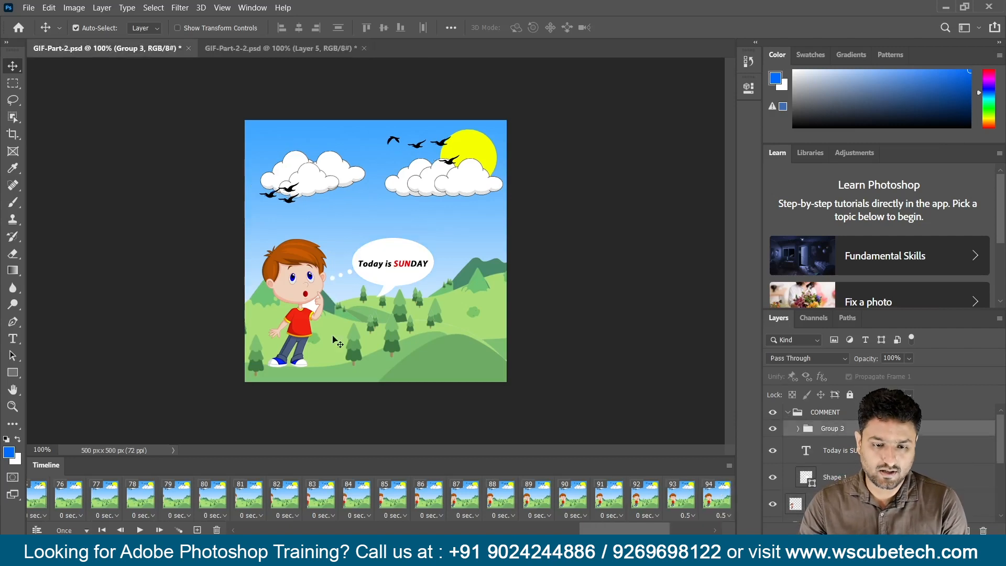
left_click(139, 530)
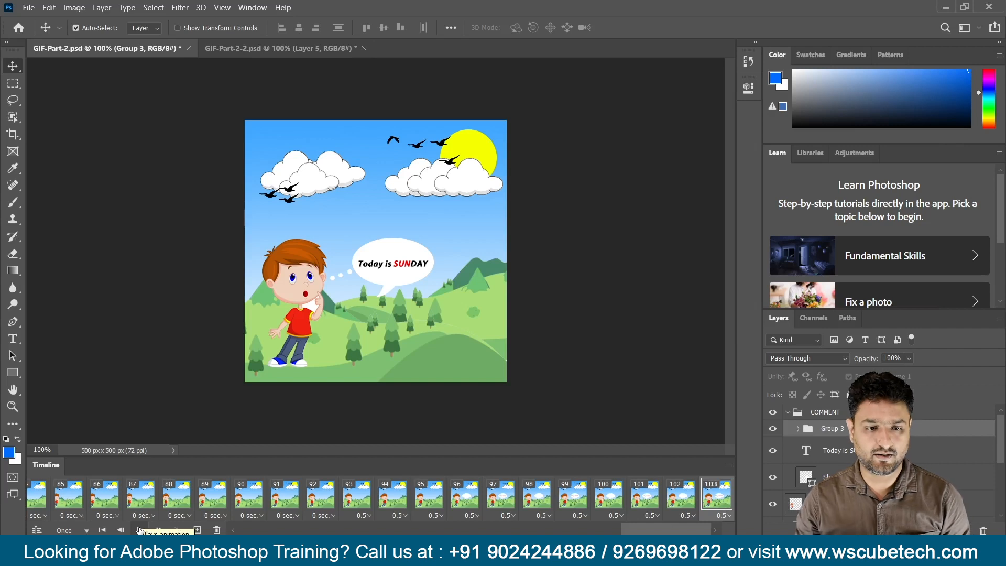
left_click(294, 45)
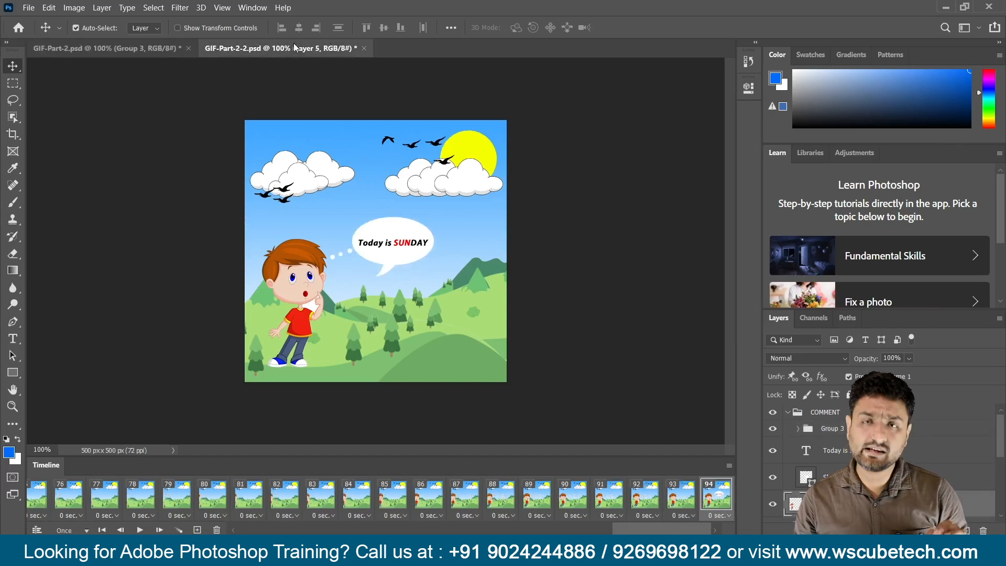
Step: Inspect Group 3 and hide the "Today is SUNDAY" text and the speech bubble shape in frame 94
left_click(795, 429)
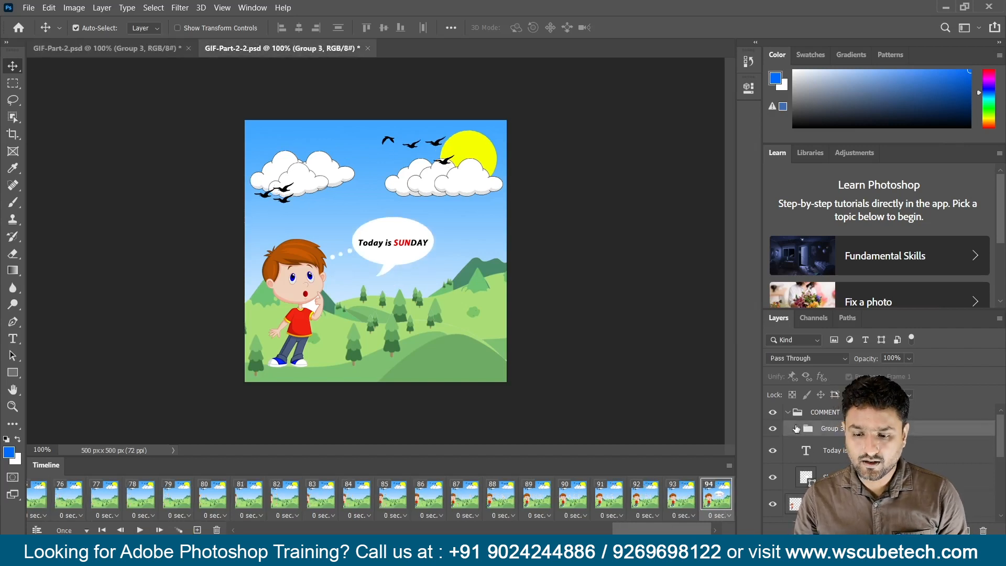
left_click(797, 429)
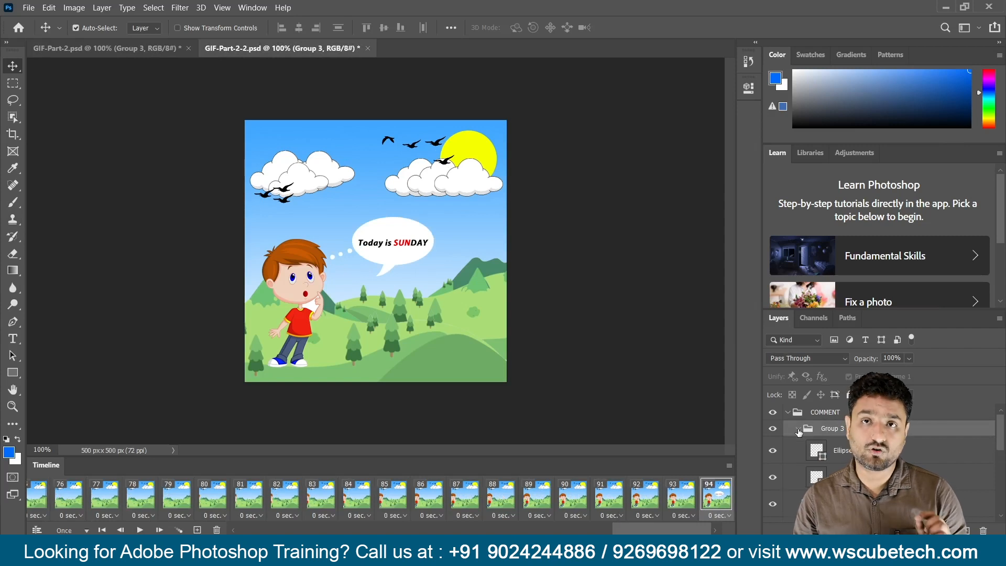
left_click(797, 428)
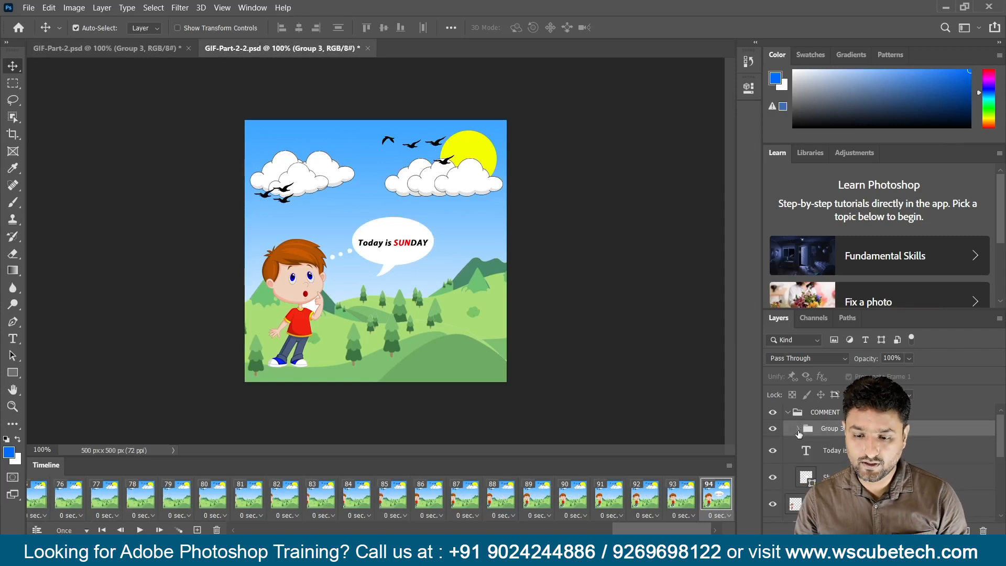
left_click(774, 451)
left_click(774, 475)
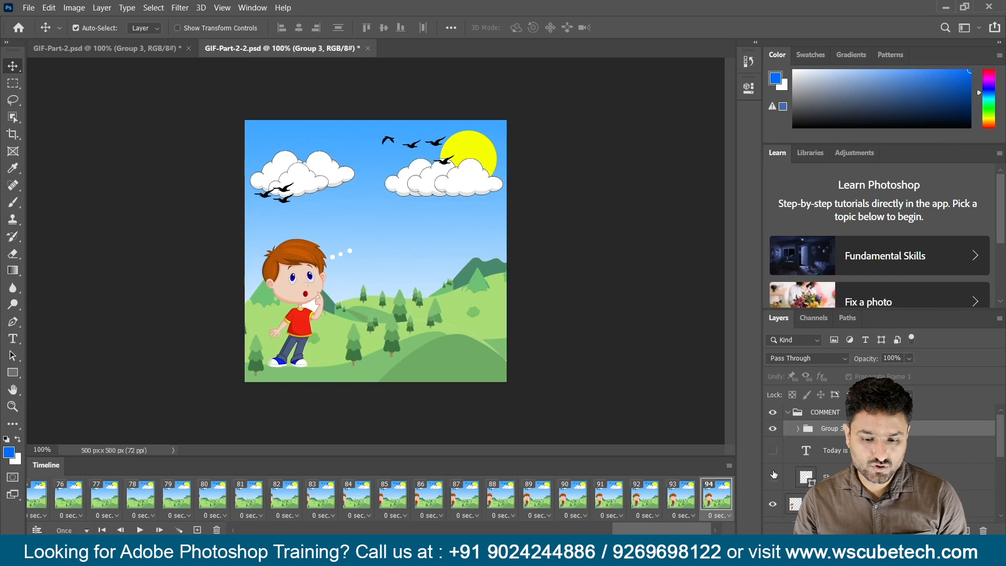
Step: Compare frame 93 with frame 94, expand Group 3 in frame 94, and adjust the visibility of its ellipse dots
left_click(681, 495)
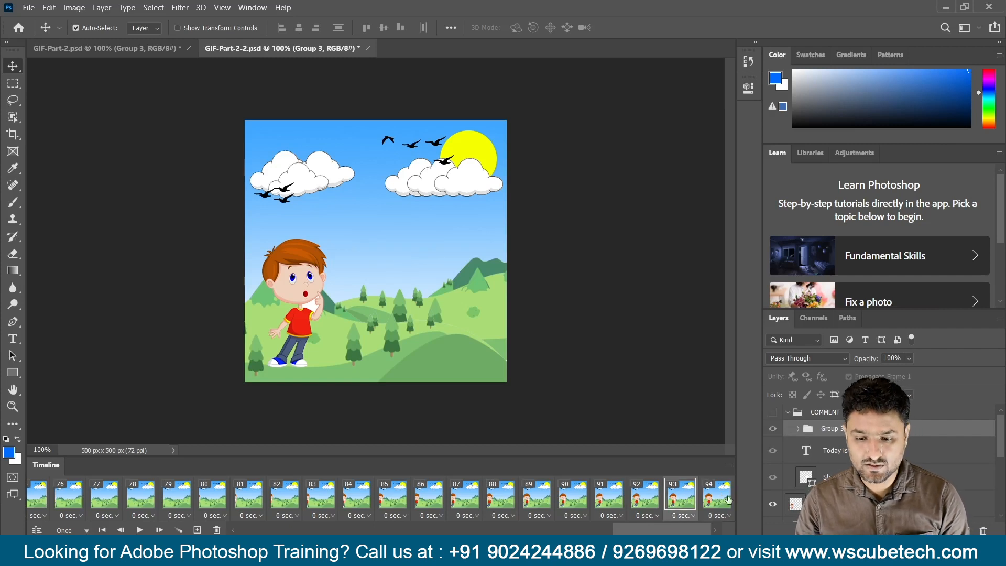
left_click(717, 495)
left_click(798, 429)
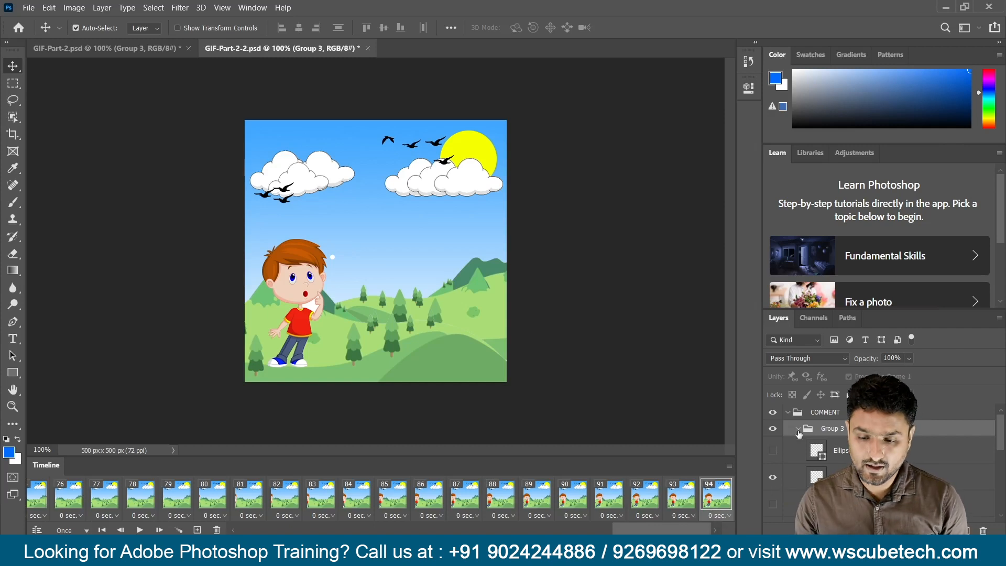
left_click(773, 451)
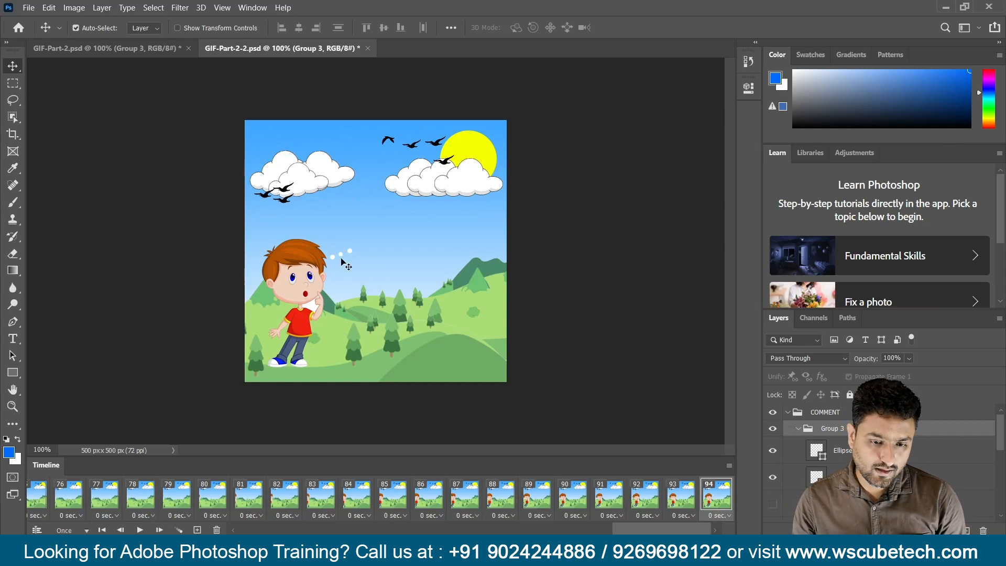